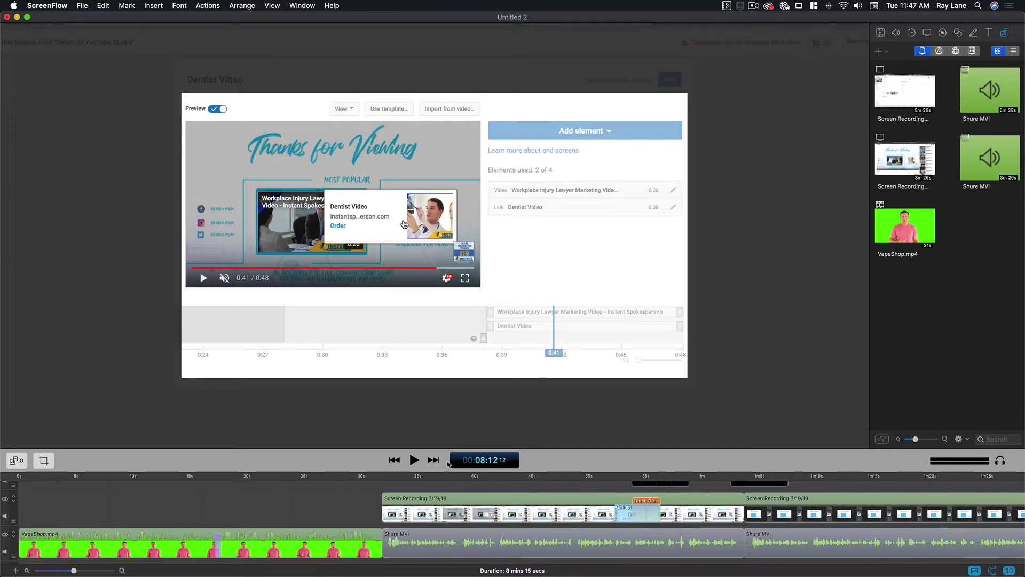
Park the playhead at about 25 seconds and look through the clip property inspectors from Video through Annotations
{"action": "left_click_drag", "start_coordinate": [457, 479], "coordinate": [561, 485]}
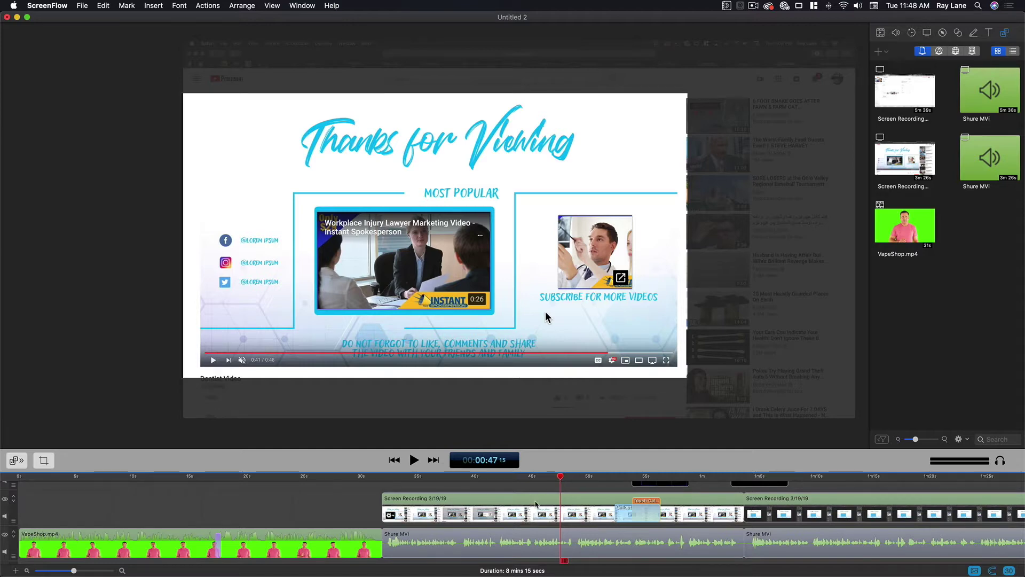
{"action": "left_click", "coordinate": [306, 479]}
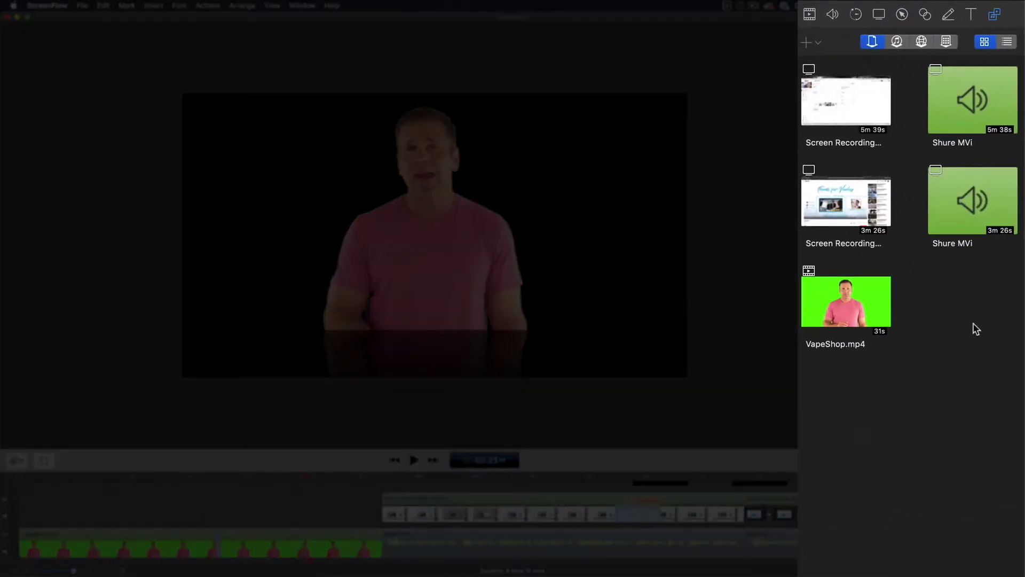
{"action": "left_click", "coordinate": [811, 16]}
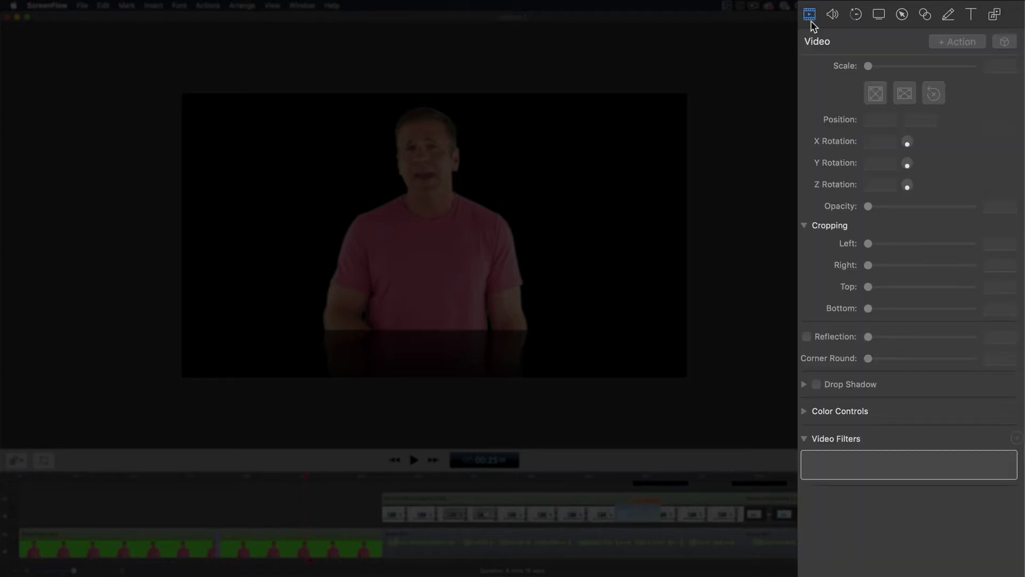
{"action": "left_click", "coordinate": [831, 16]}
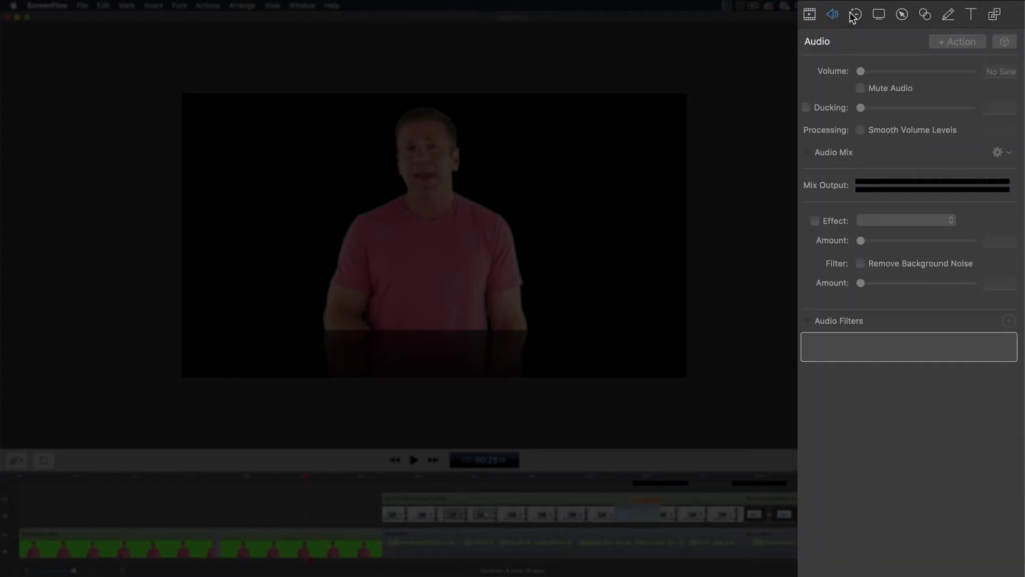
{"action": "left_click", "coordinate": [855, 14]}
{"action": "left_click", "coordinate": [879, 15]}
{"action": "left_click", "coordinate": [901, 14]}
{"action": "left_click", "coordinate": [927, 15]}
{"action": "left_click", "coordinate": [949, 16]}
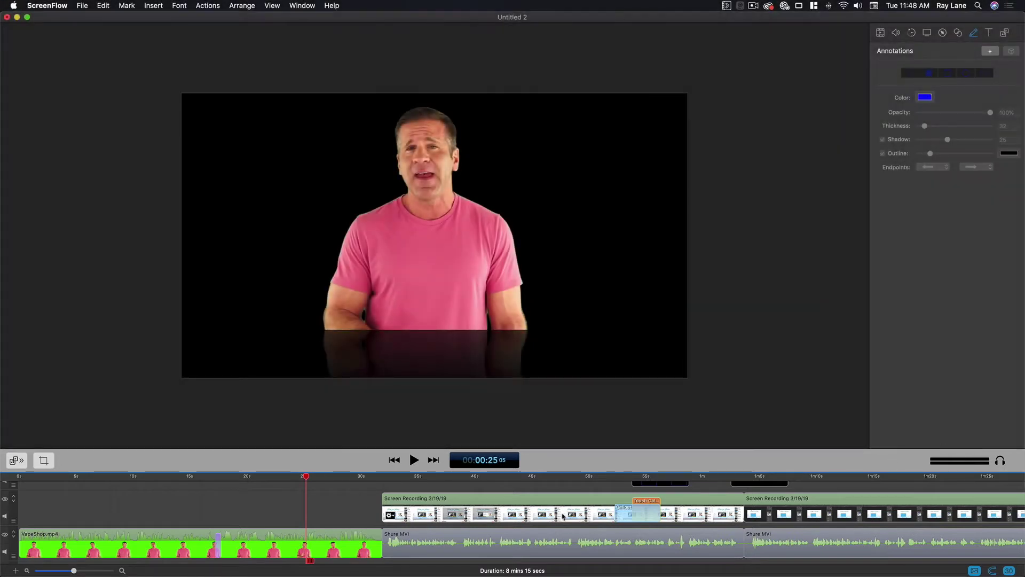
Park the playhead at about 23 seconds, and trim the end of the VapeShop.mp4 clip slightly
{"action": "left_click", "coordinate": [277, 502]}
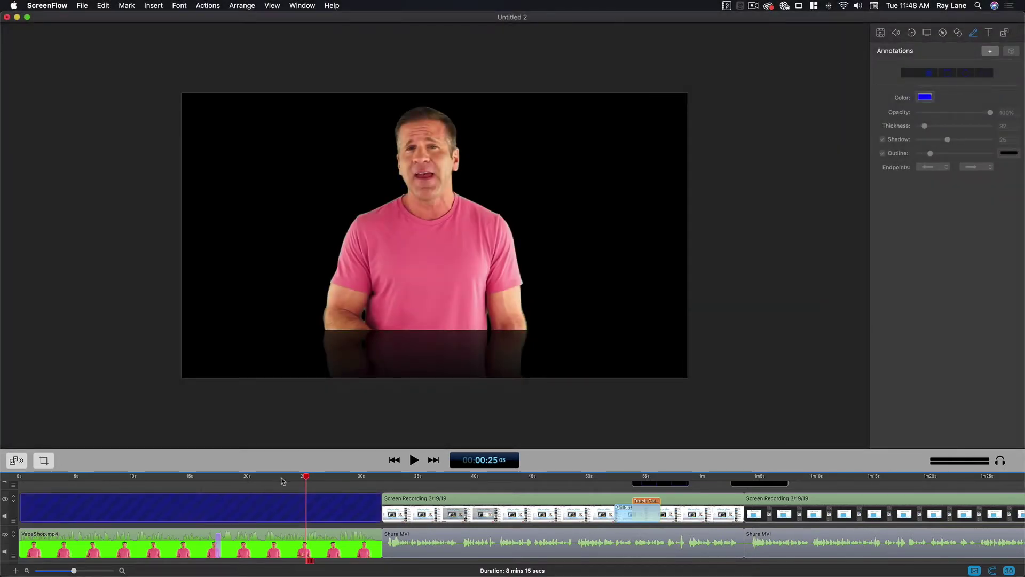
{"action": "left_click", "coordinate": [281, 477]}
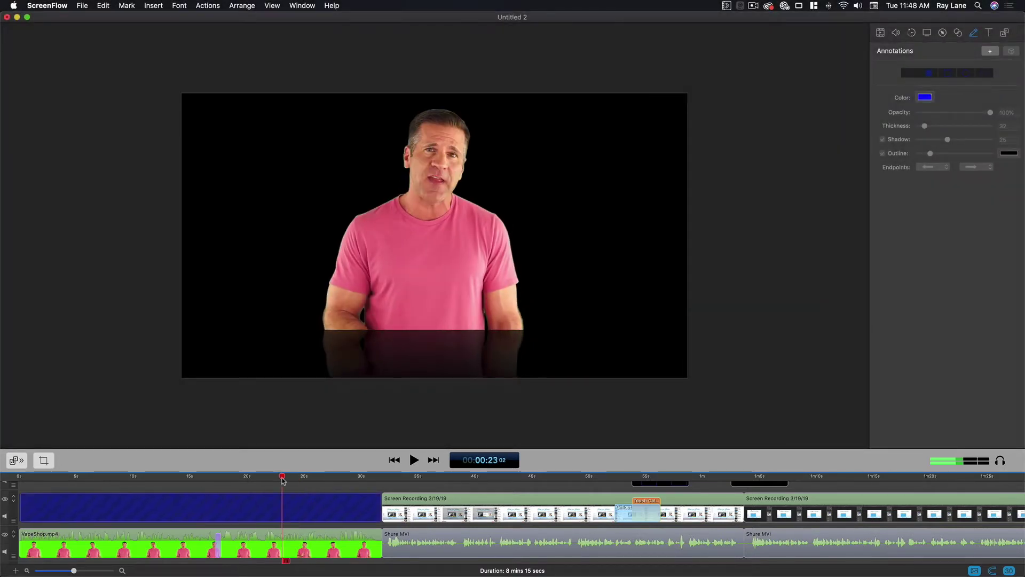
{"action": "left_click", "coordinate": [298, 546]}
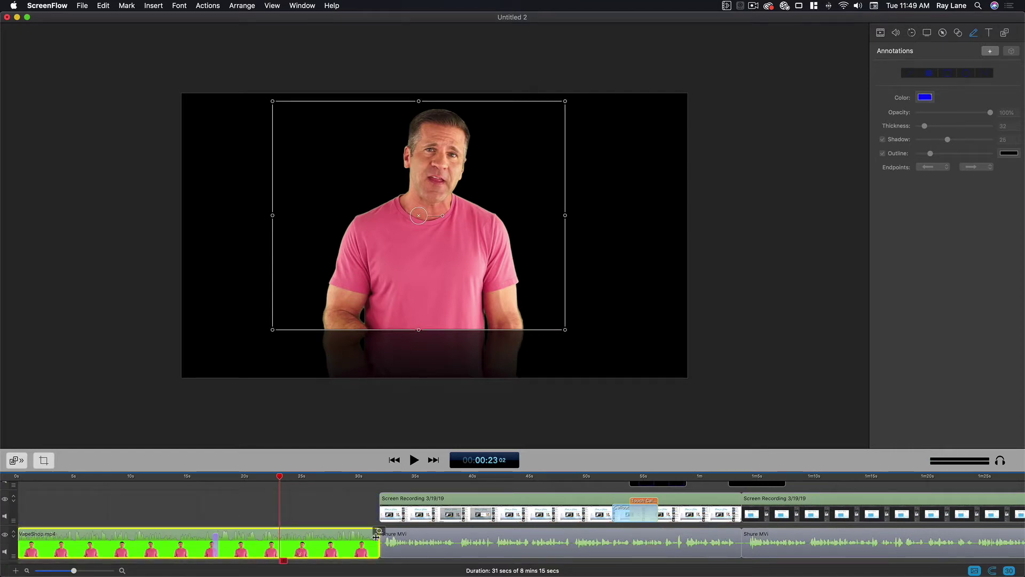
{"action": "mouse_move", "coordinate": [376, 536]}
{"action": "left_mouse_down"}
{"action": "mouse_move", "coordinate": [277, 540]}
{"action": "mouse_move", "coordinate": [376, 540]}
{"action": "left_mouse_up"}
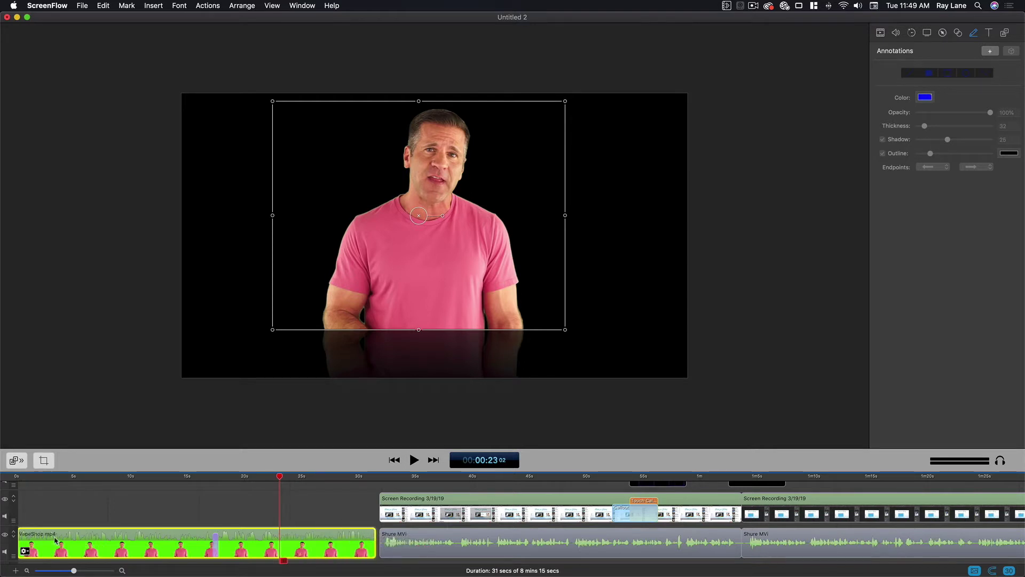
{"action": "left_click_drag", "start_coordinate": [19, 536], "coordinate": [21, 536]}
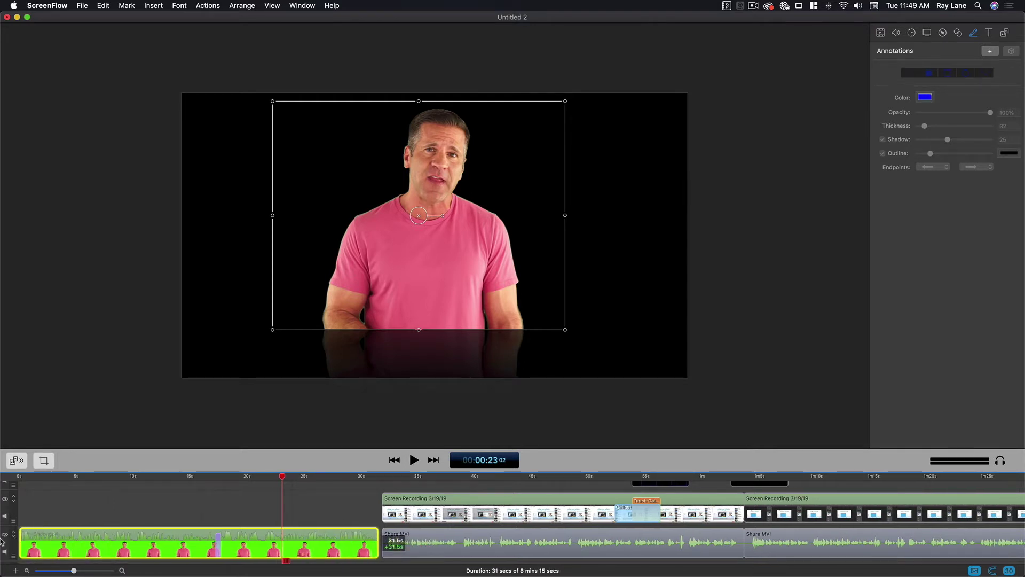
Examine the clip commands available for VapeShop.mp4, such as splitting, freeze frames, locking and transitions, without applying any
{"action": "right_click", "coordinate": [30, 550]}
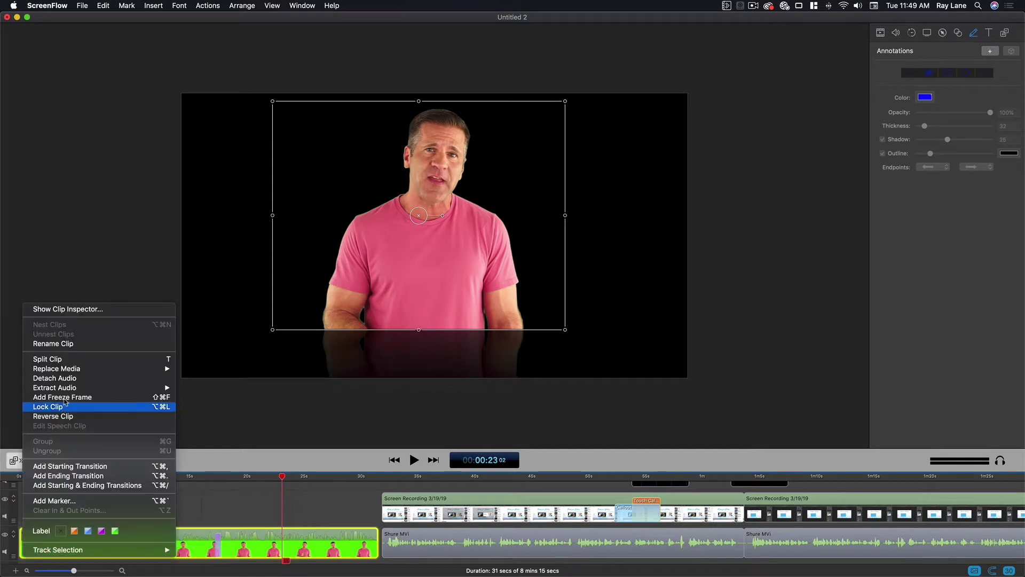
{"action": "mouse_move", "coordinate": [79, 389]}
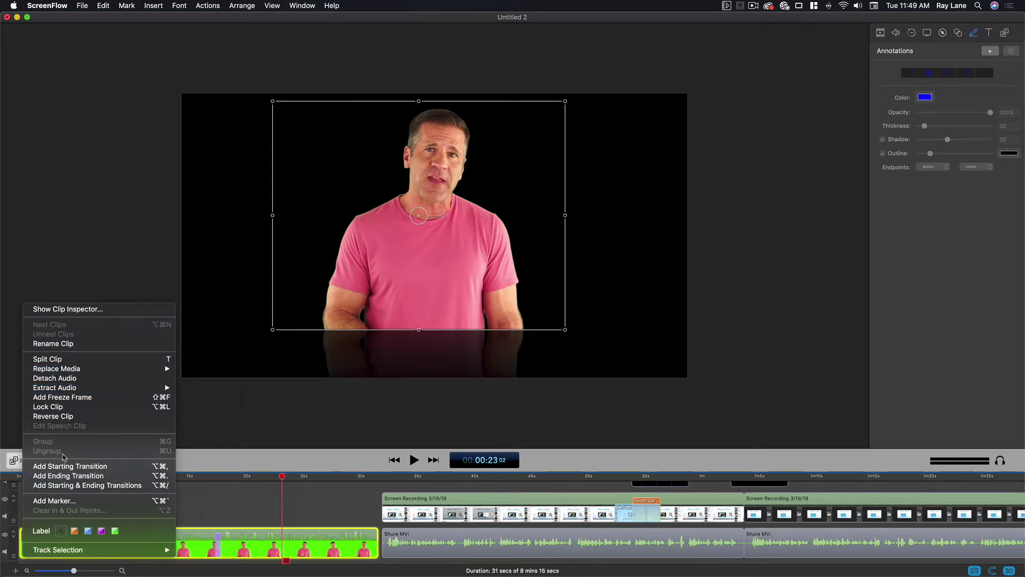
{"action": "left_click", "coordinate": [255, 510]}
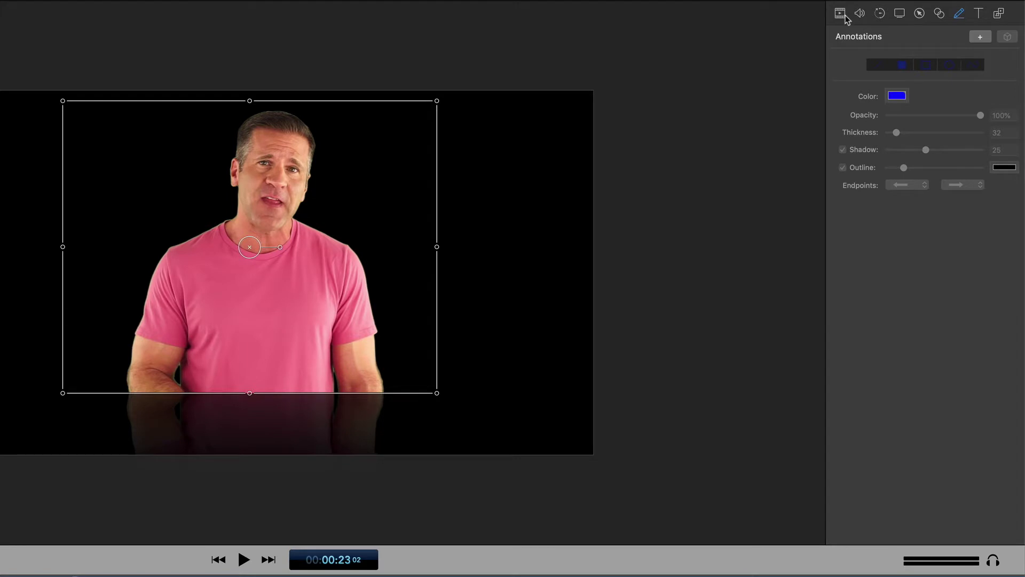
In the VapeShop.mp4 clip's video properties, set scale to 83%, opacity to 100%, left cropping to 245 and reflection to 44%
{"action": "left_click", "coordinate": [840, 16]}
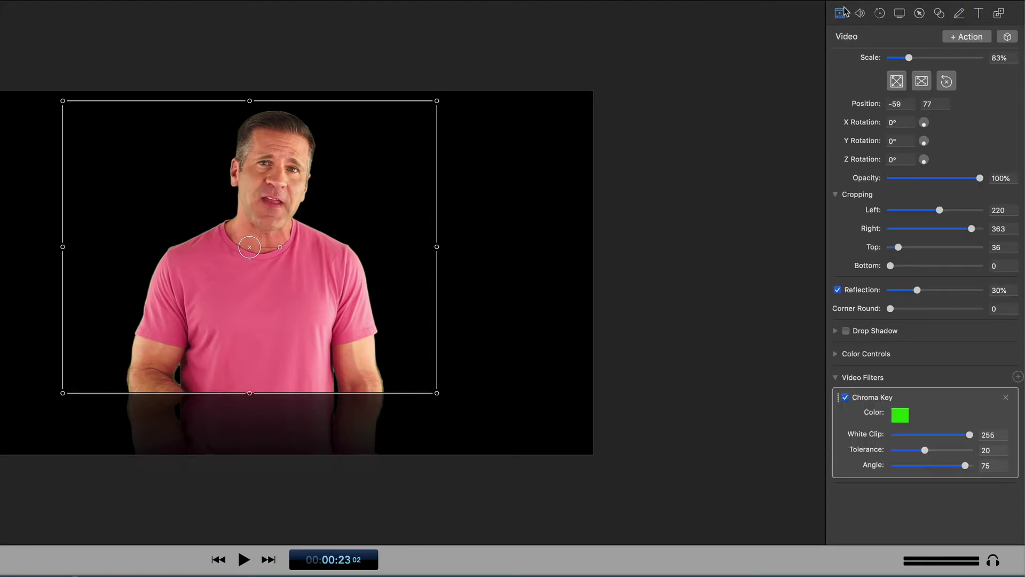
{"action": "mouse_move", "coordinate": [901, 60]}
{"action": "left_mouse_down"}
{"action": "mouse_move", "coordinate": [932, 60]}
{"action": "mouse_move", "coordinate": [909, 59]}
{"action": "left_mouse_up"}
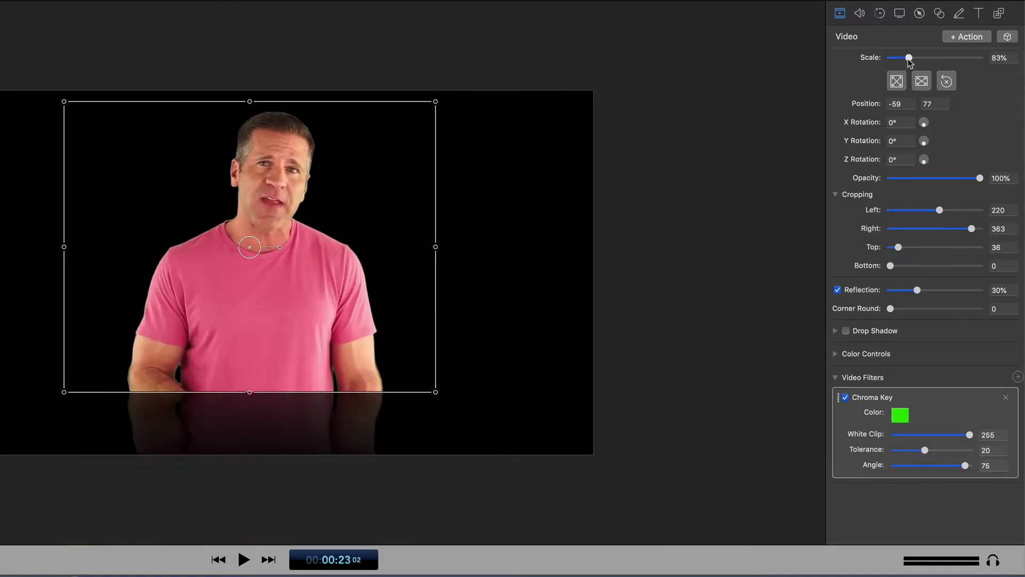
{"action": "left_click_drag", "start_coordinate": [980, 182], "coordinate": [1016, 186]}
{"action": "mouse_move", "coordinate": [940, 211]}
{"action": "left_mouse_down"}
{"action": "mouse_move", "coordinate": [911, 212]}
{"action": "mouse_move", "coordinate": [944, 213]}
{"action": "left_mouse_up"}
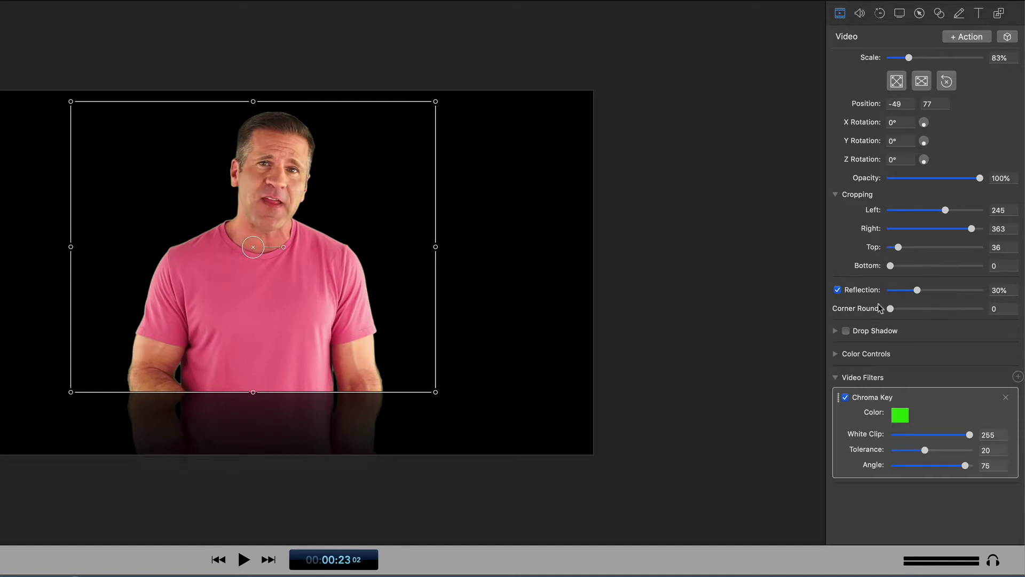
{"action": "left_click_drag", "start_coordinate": [913, 292], "coordinate": [880, 313]}
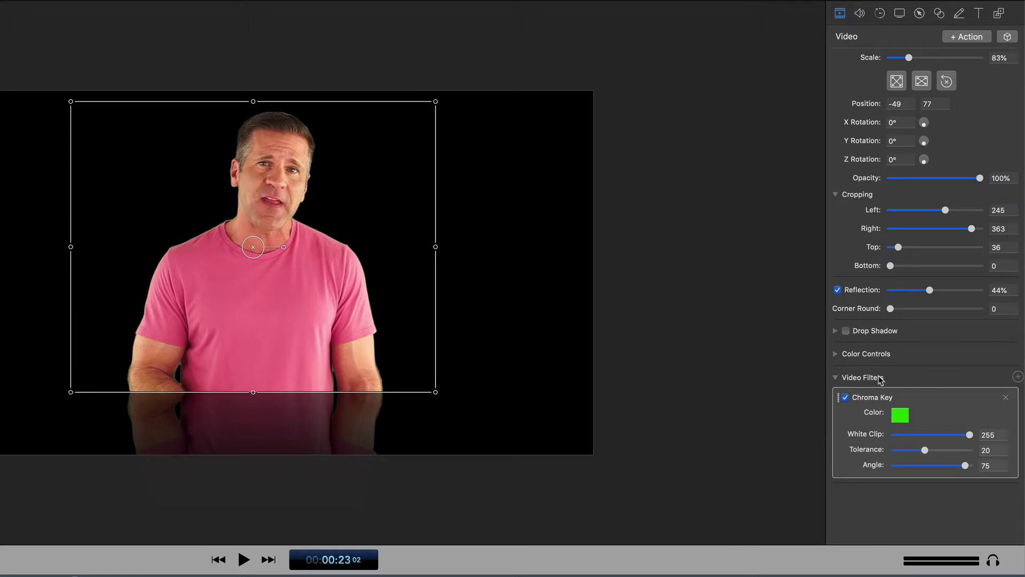
Try saturation 130%, brightness 66% and contrast 144% in the clip's color controls, and return all three to 100%
{"action": "left_click", "coordinate": [835, 355]}
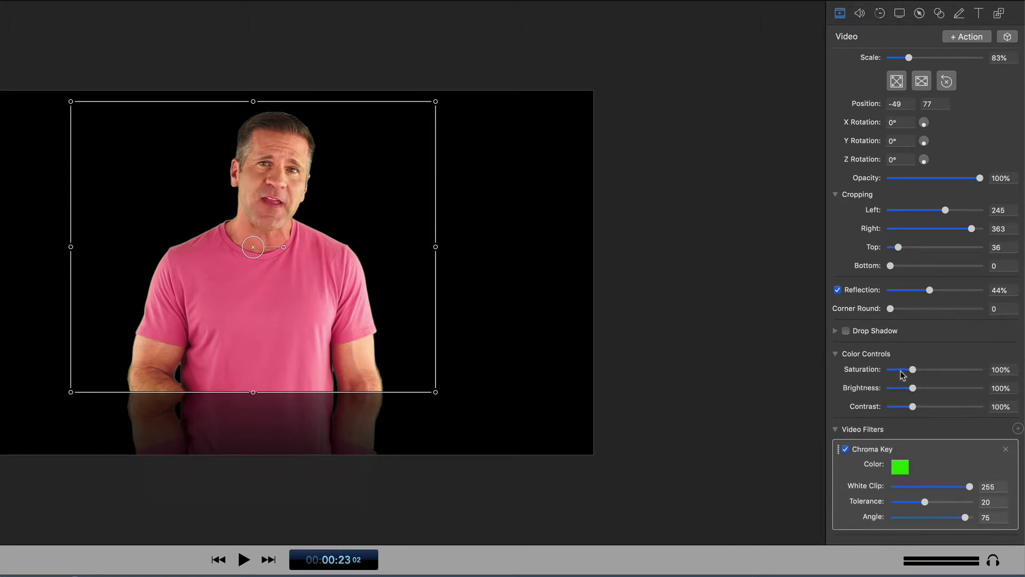
{"action": "left_click_drag", "start_coordinate": [915, 372], "coordinate": [923, 409]}
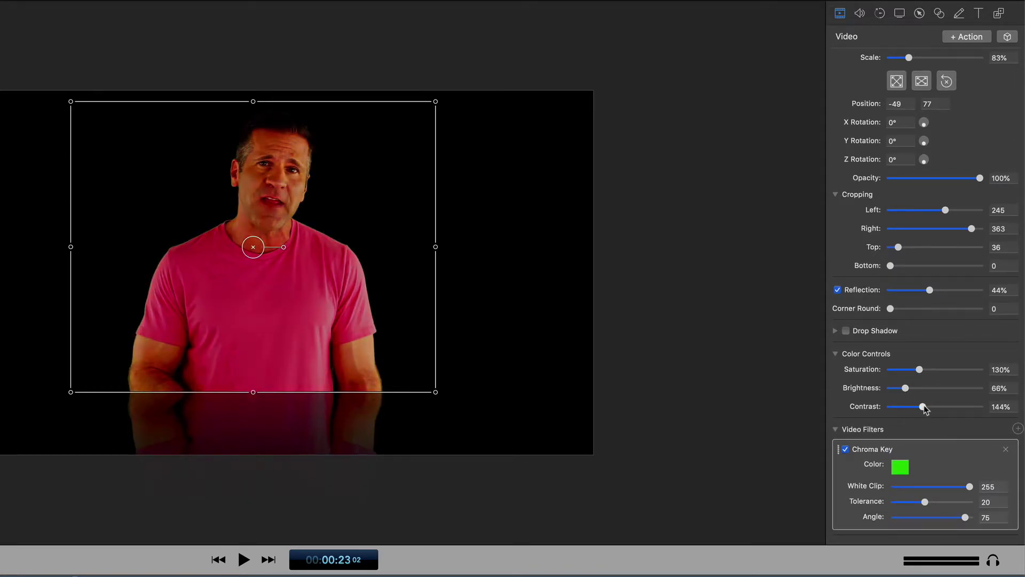
{"action": "left_click", "coordinate": [996, 370]}
{"action": "type", "text": "100"}
{"action": "key", "text": "Tab"}
{"action": "type", "text": "100"}
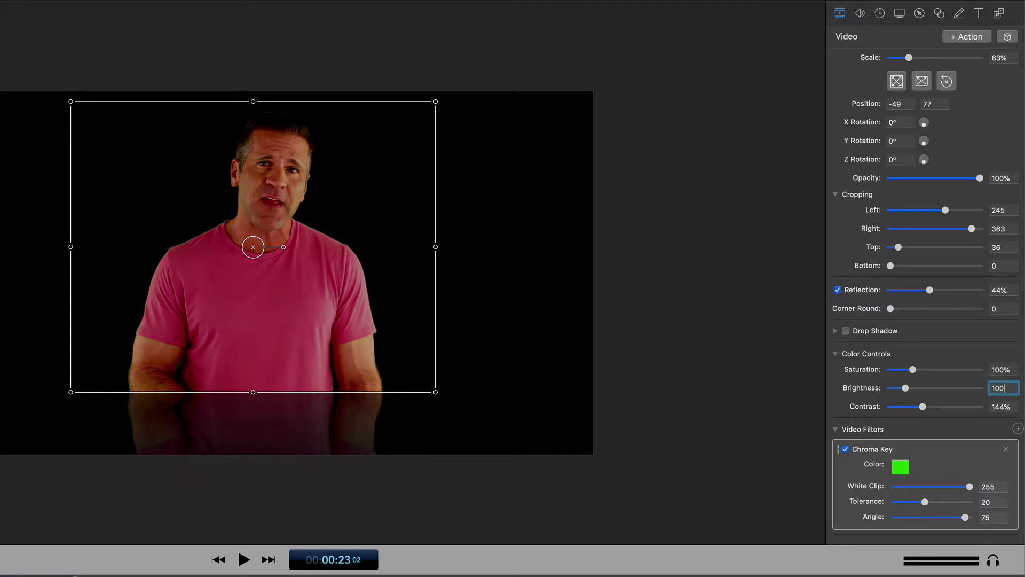
{"action": "key", "text": "Tab"}
{"action": "type", "text": "100"}
{"action": "key", "text": "Tab"}
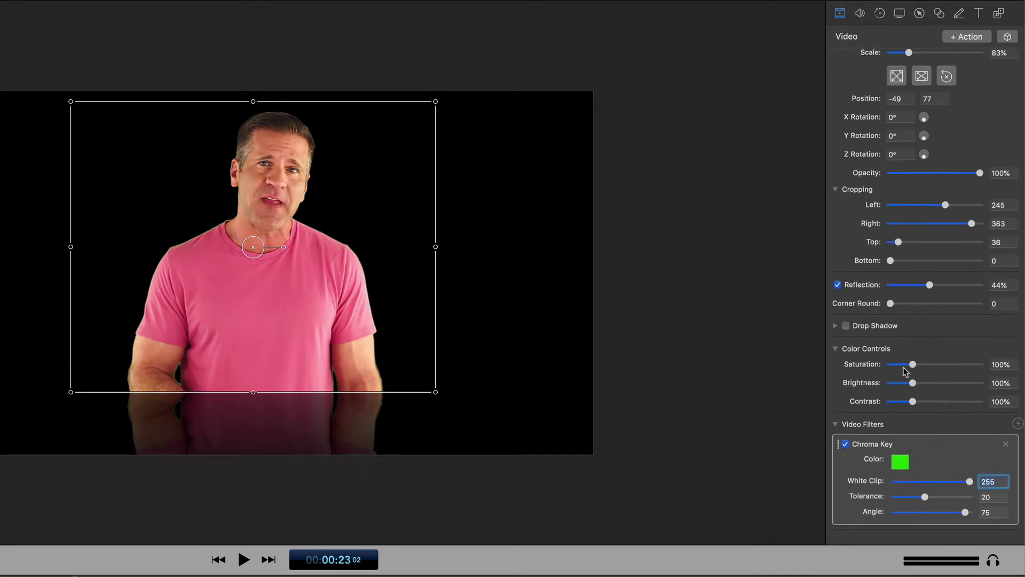
Toggle the Chroma Key filter off and on, and set its white clip to 241, tolerance to 22 and angle to 76
{"action": "left_click", "coordinate": [846, 450]}
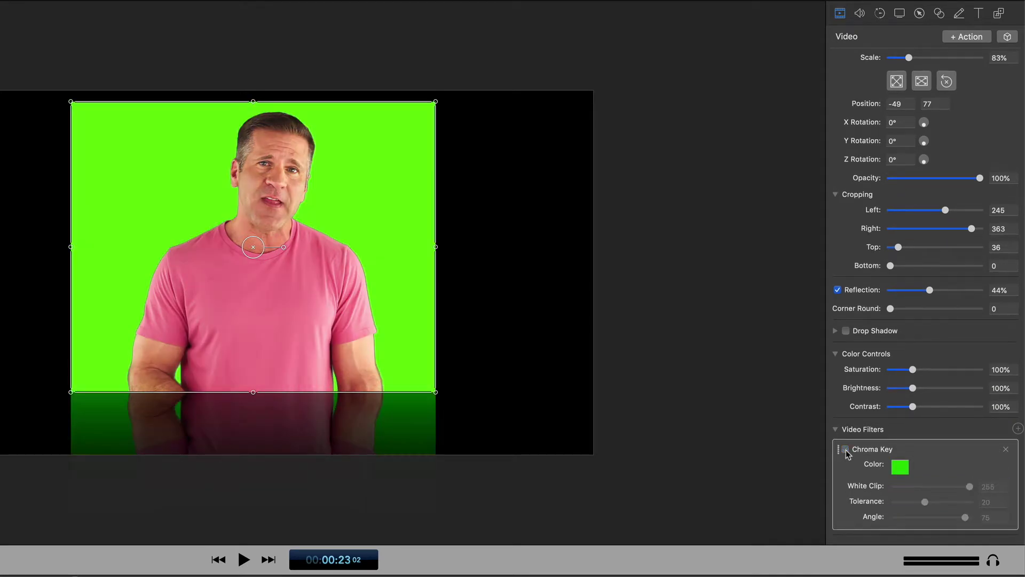
{"action": "left_click", "coordinate": [846, 450]}
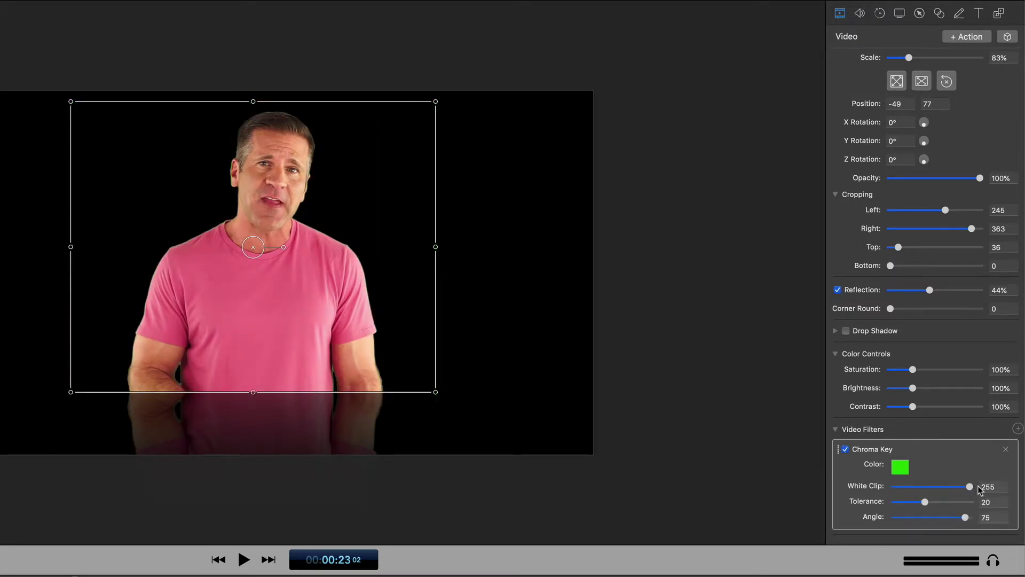
{"action": "left_click_drag", "start_coordinate": [971, 491], "coordinate": [964, 521]}
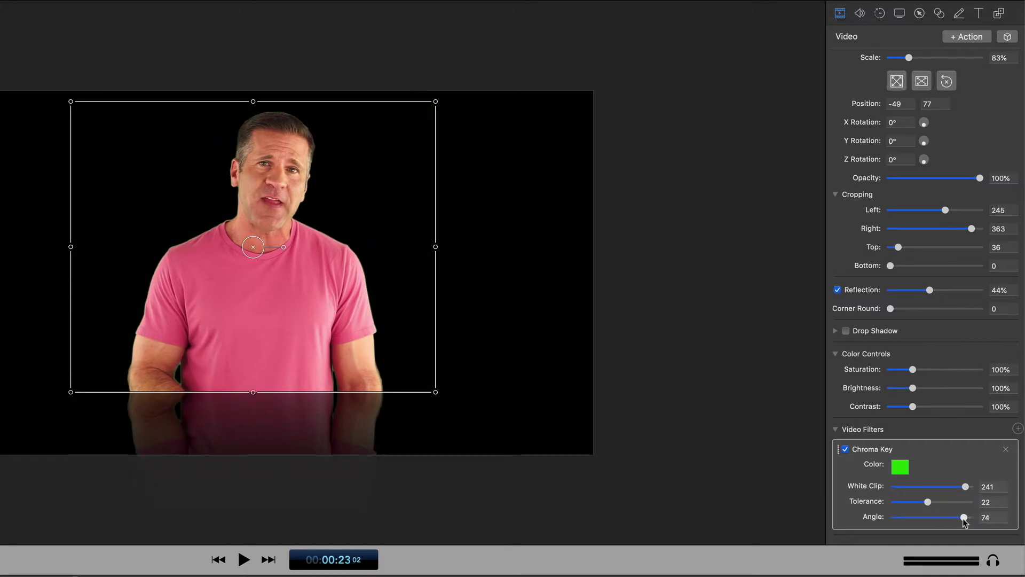
Examine the available video filters in the Distortion Effect, Video and Color Adjustment categories
{"action": "left_click", "coordinate": [1017, 429]}
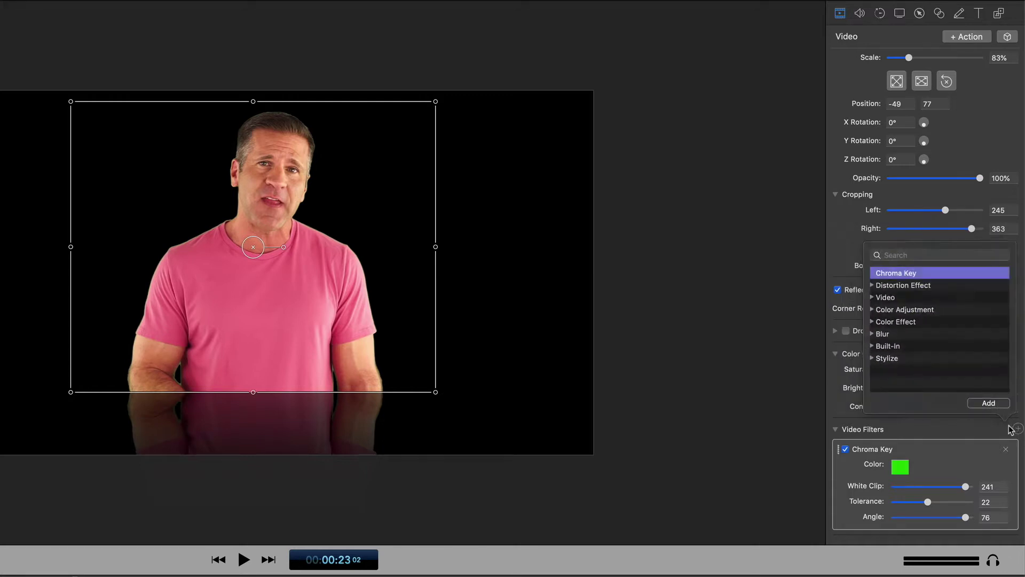
{"action": "left_click", "coordinate": [872, 285]}
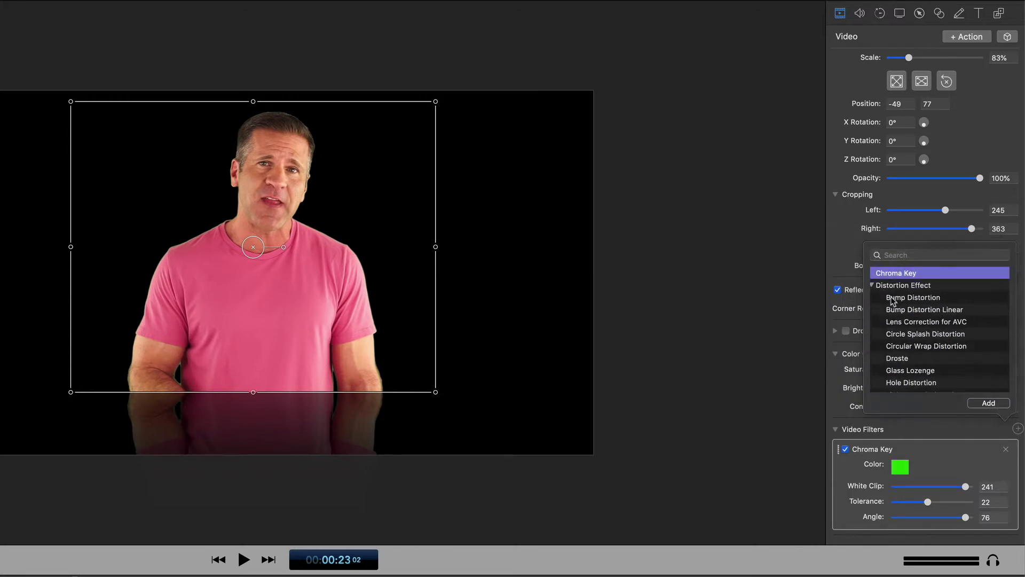
{"action": "scroll", "coordinate": [915, 329], "scroll_direction": "down", "scroll_amount": 5}
{"action": "left_click", "coordinate": [915, 327]}
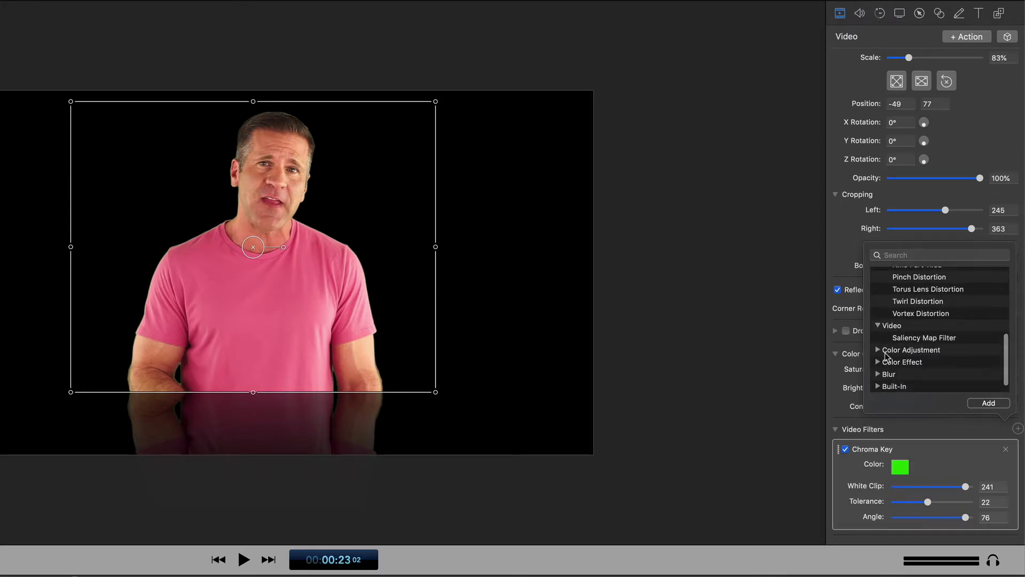
{"action": "left_click", "coordinate": [879, 349]}
{"action": "scroll", "coordinate": [943, 352], "scroll_direction": "down", "scroll_amount": 3}
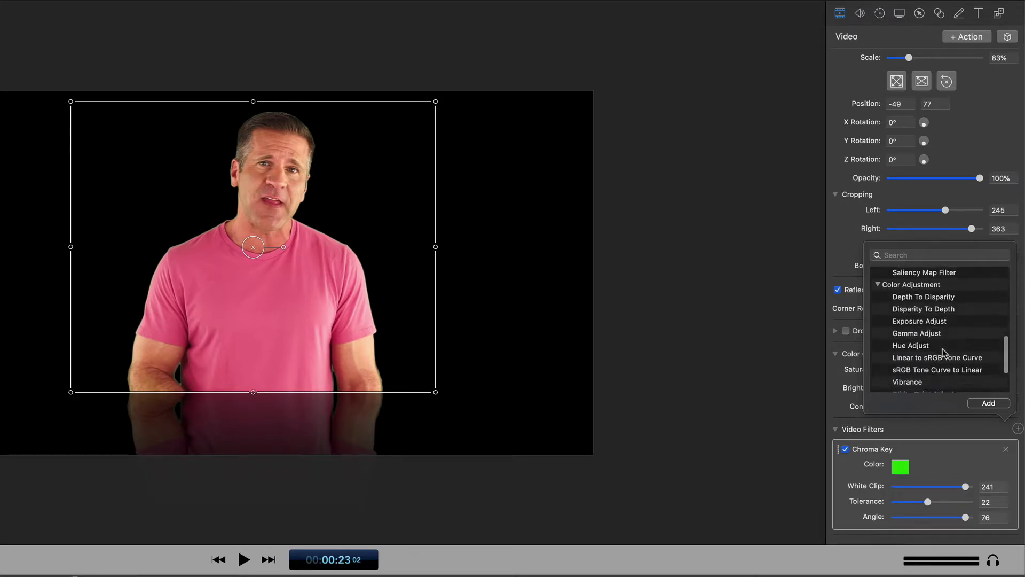
{"action": "scroll", "coordinate": [924, 307], "scroll_direction": "down", "scroll_amount": 1}
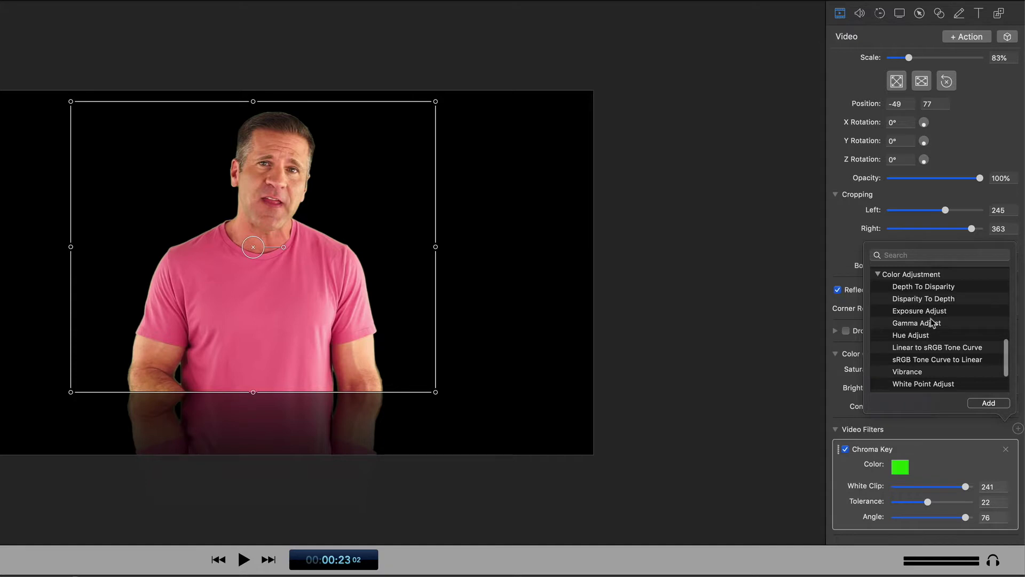
{"action": "scroll", "coordinate": [930, 332], "scroll_direction": "down", "scroll_amount": 2}
{"action": "scroll", "coordinate": [930, 327], "scroll_direction": "down", "scroll_amount": 1}
Add the Color Invert filter from the Color Effect category to the clip and disable it
{"action": "left_click", "coordinate": [877, 360]}
{"action": "scroll", "coordinate": [926, 332], "scroll_direction": "down", "scroll_amount": 4}
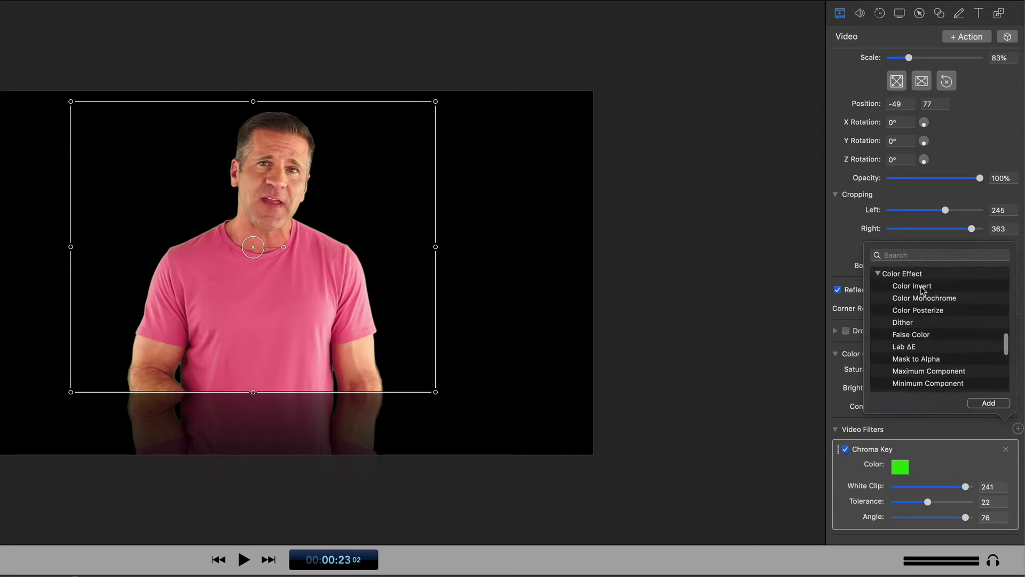
{"action": "double_click", "coordinate": [922, 287]}
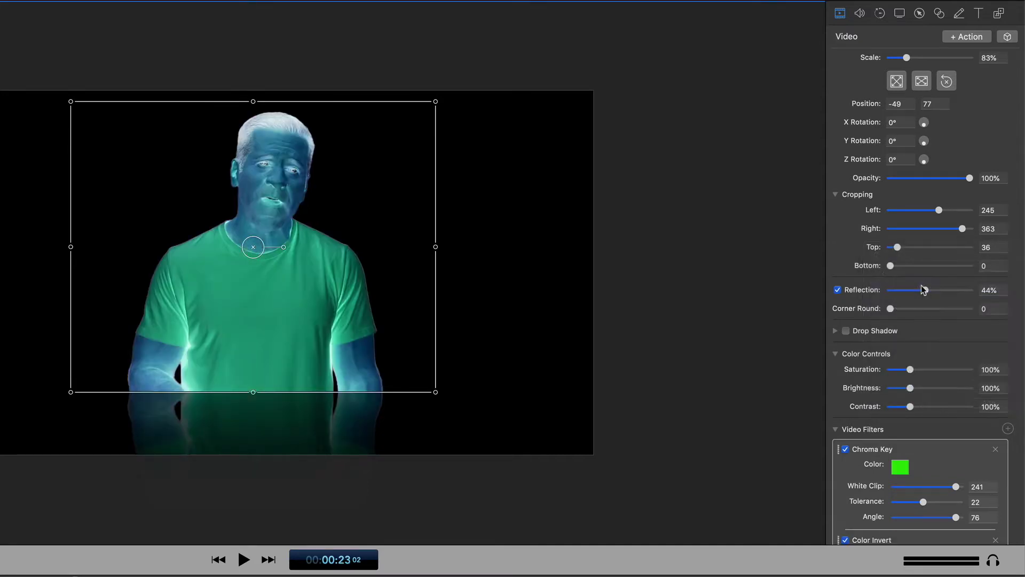
{"action": "left_click", "coordinate": [846, 541]}
Browse the Color Effect and Blur filter categories and try the Gaussian Blur filter on the clip
{"action": "left_click", "coordinate": [1008, 428]}
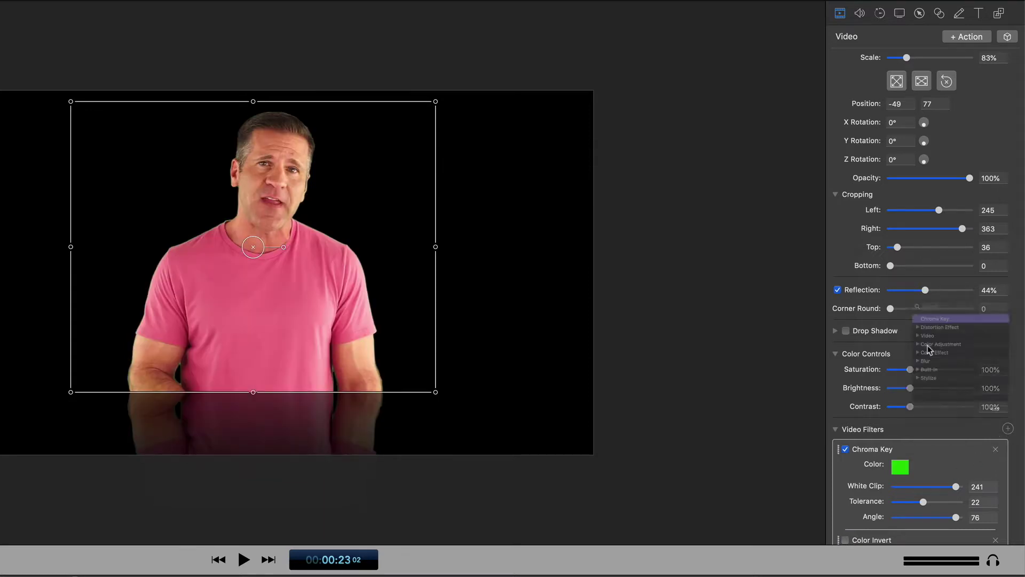
{"action": "left_click", "coordinate": [877, 323]}
{"action": "scroll", "coordinate": [916, 337], "scroll_direction": "down", "scroll_amount": 2}
{"action": "scroll", "coordinate": [924, 336], "scroll_direction": "down", "scroll_amount": 9}
{"action": "scroll", "coordinate": [942, 343], "scroll_direction": "down", "scroll_amount": 8}
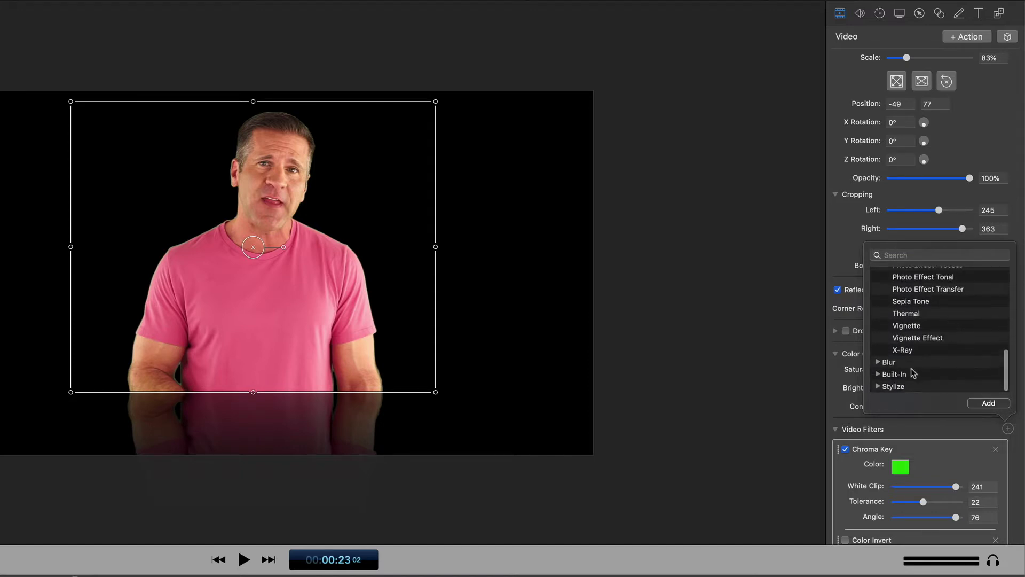
{"action": "left_click", "coordinate": [877, 362]}
{"action": "scroll", "coordinate": [918, 365], "scroll_direction": "down", "scroll_amount": 7}
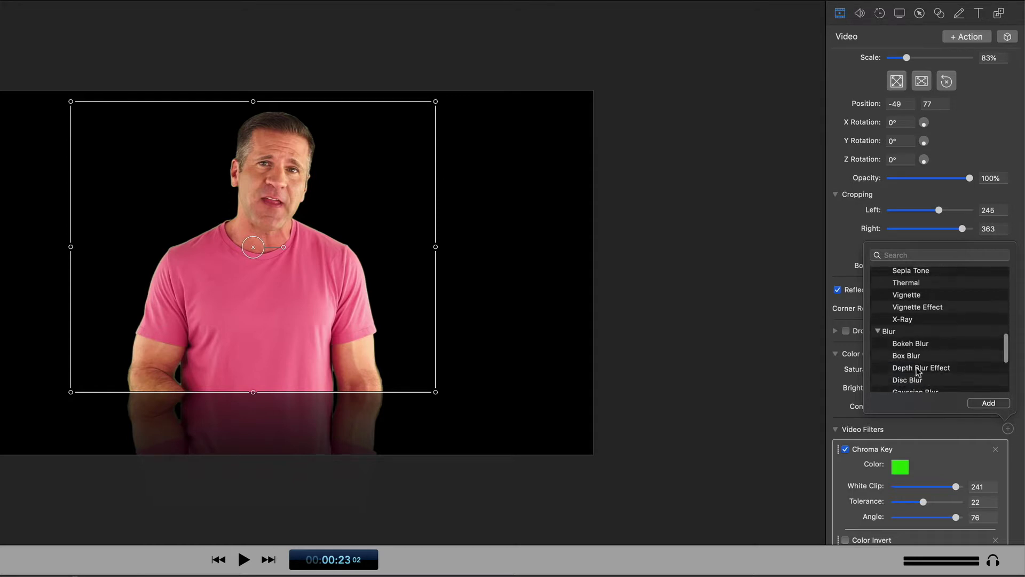
{"action": "left_click", "coordinate": [923, 331]}
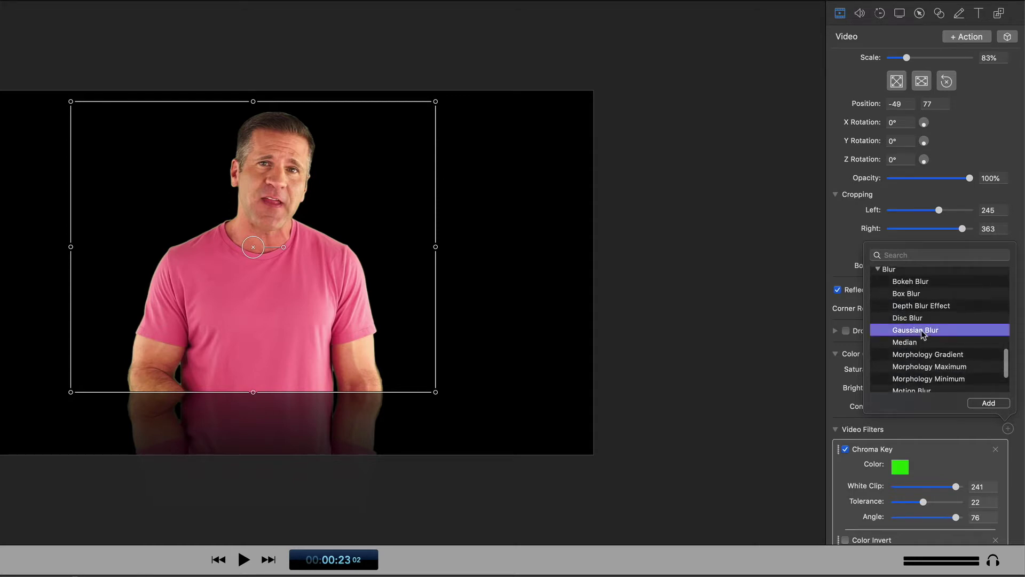
{"action": "double_click", "coordinate": [893, 330]}
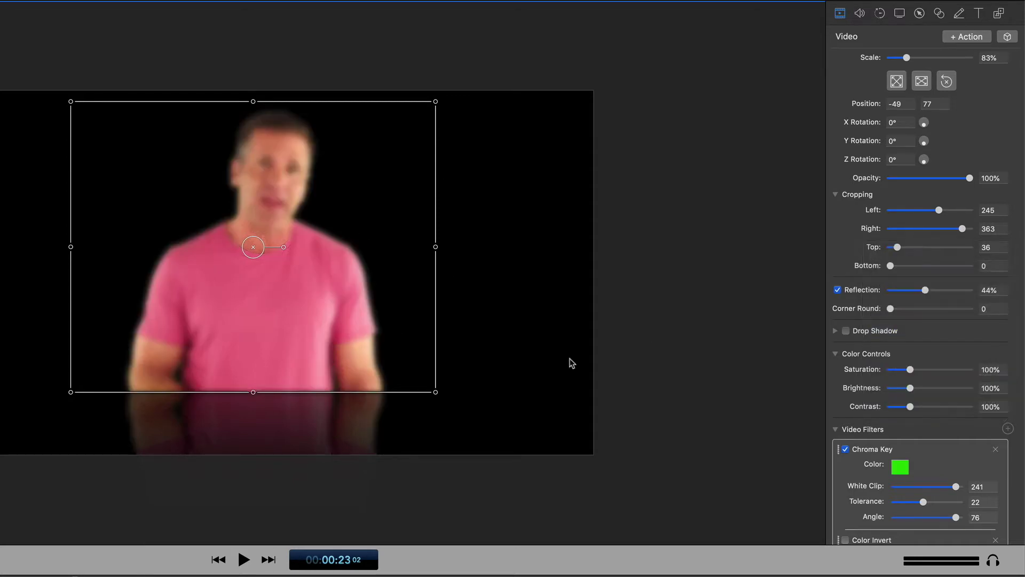
{"action": "scroll", "coordinate": [854, 510], "scroll_direction": "down", "scroll_amount": 1}
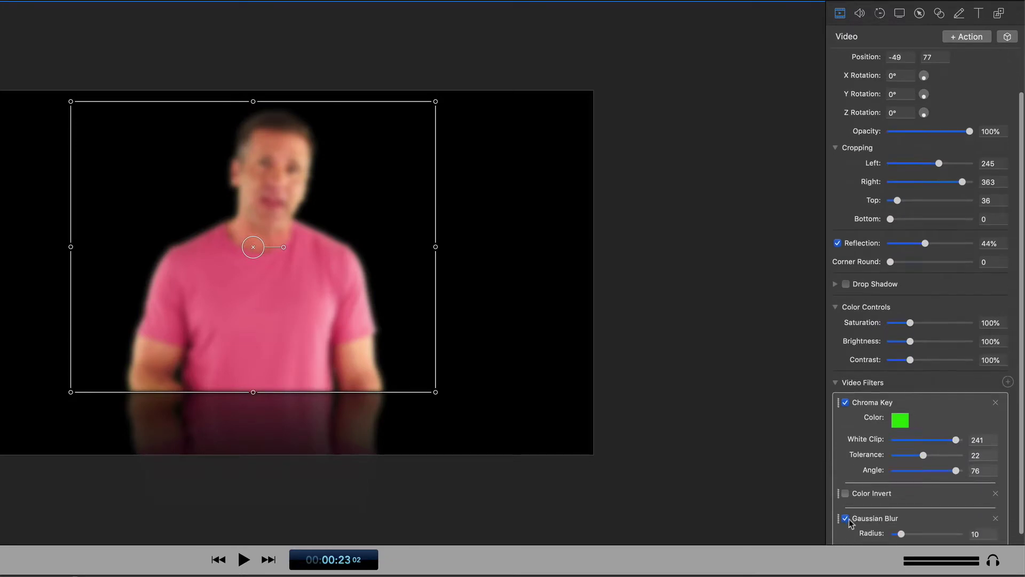
Disable the Gaussian Blur filter and remove both it and Color Invert from the clip's video filters
{"action": "left_click", "coordinate": [845, 517]}
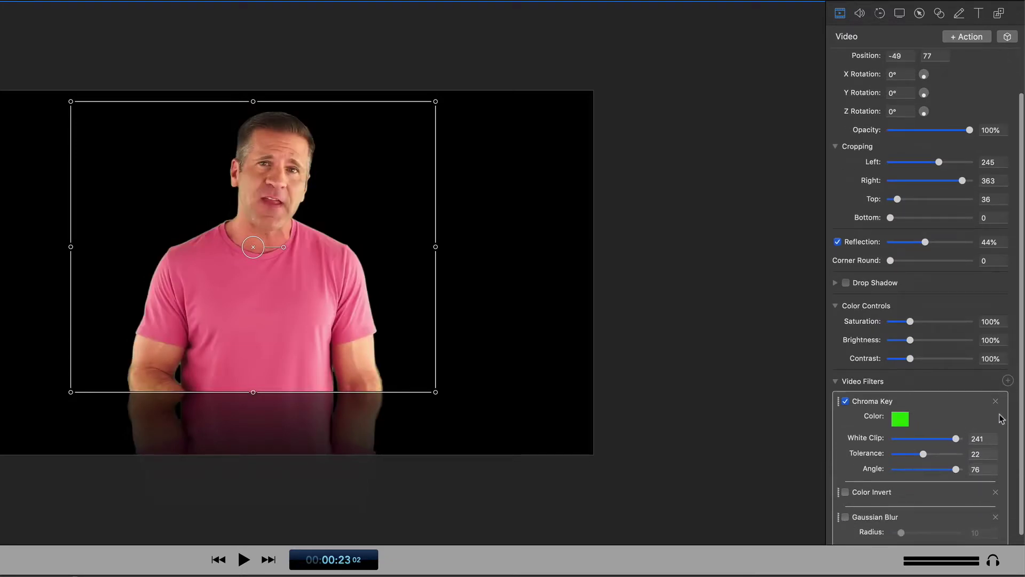
{"action": "left_click", "coordinate": [995, 492]}
{"action": "left_click", "coordinate": [997, 508]}
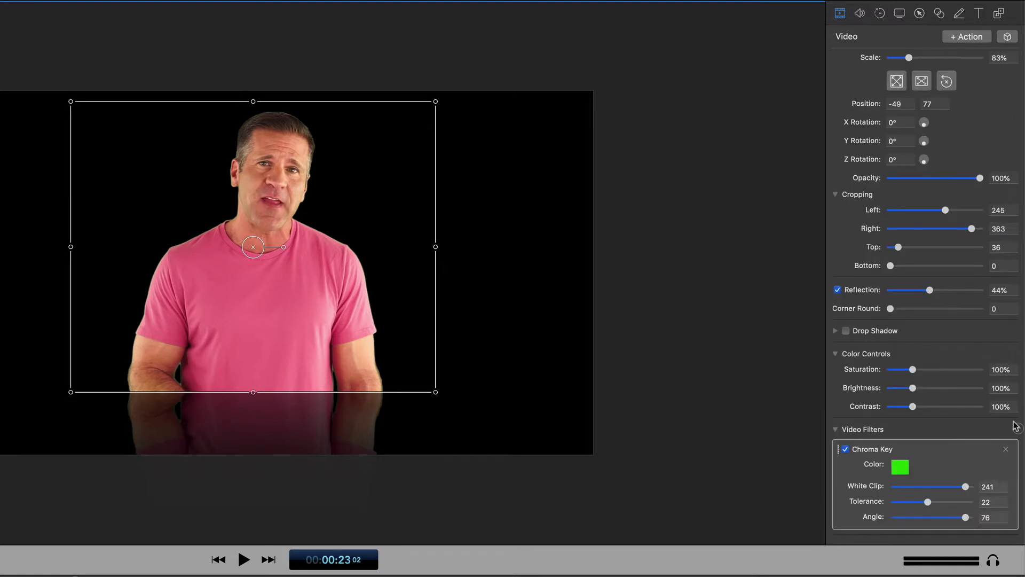
Try the Comic Effect filter from the Stylize category on the clip and remove it again
{"action": "left_click", "coordinate": [1017, 428]}
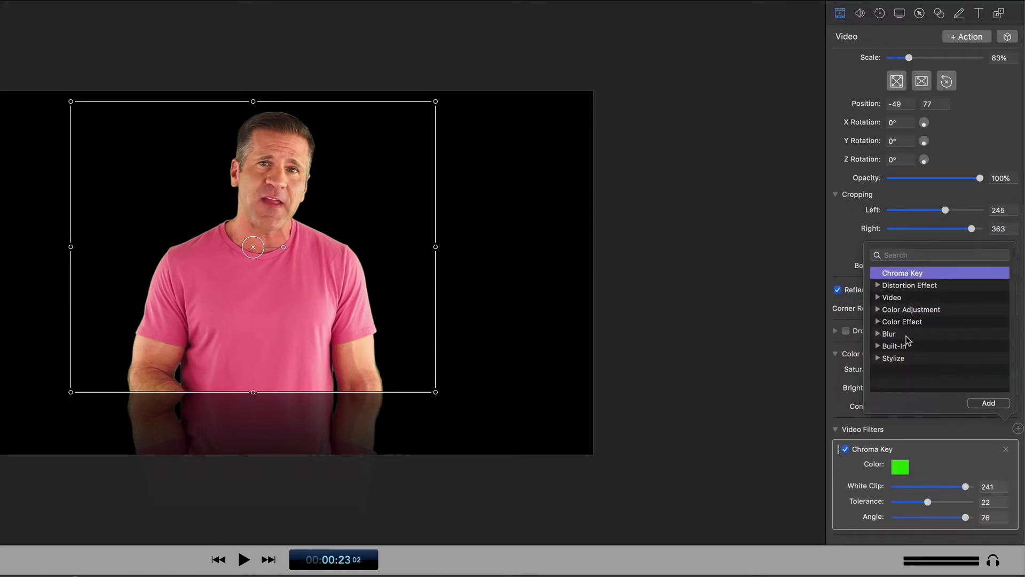
{"action": "left_click", "coordinate": [877, 347]}
{"action": "left_click", "coordinate": [878, 370]}
{"action": "scroll", "coordinate": [918, 347], "scroll_direction": "down", "scroll_amount": 4}
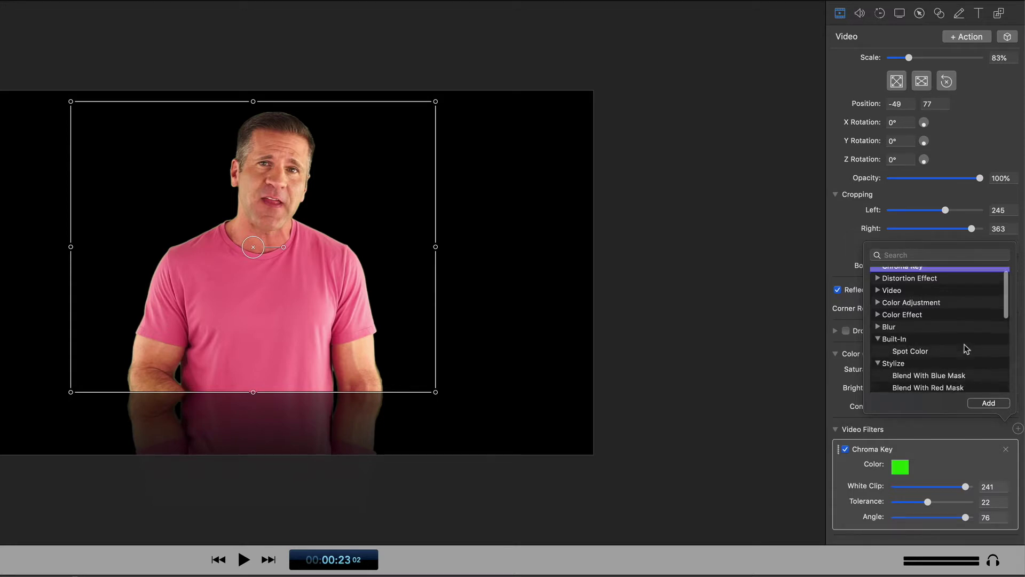
{"action": "scroll", "coordinate": [966, 348], "scroll_direction": "down", "scroll_amount": 2}
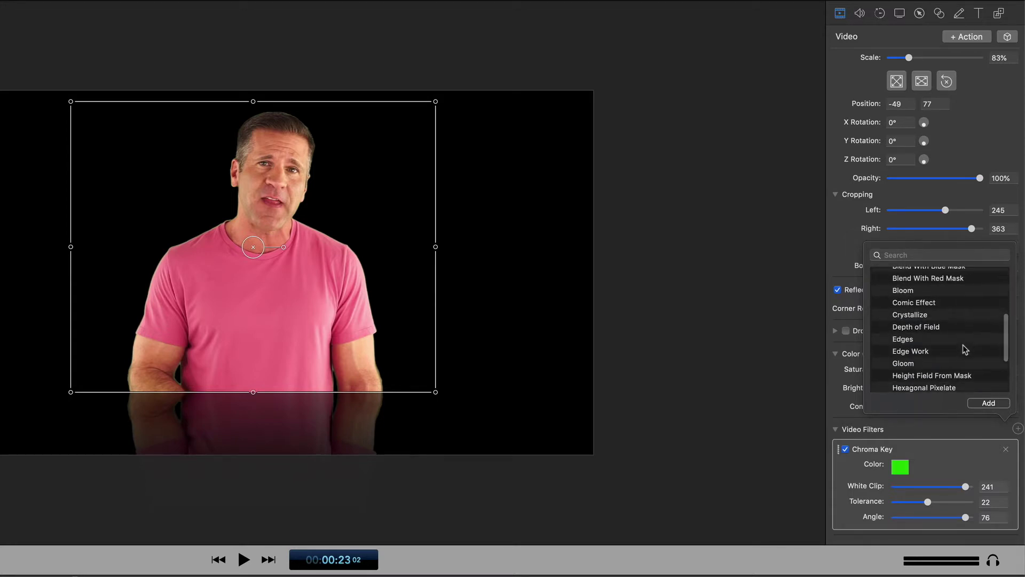
{"action": "double_click", "coordinate": [917, 303]}
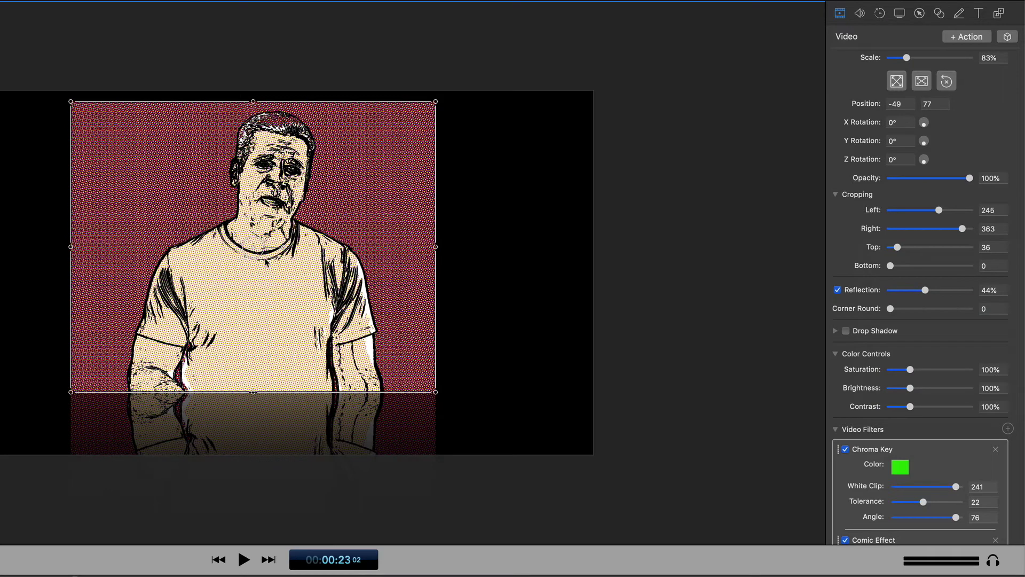
{"action": "scroll", "coordinate": [903, 472], "scroll_direction": "down", "scroll_amount": 2}
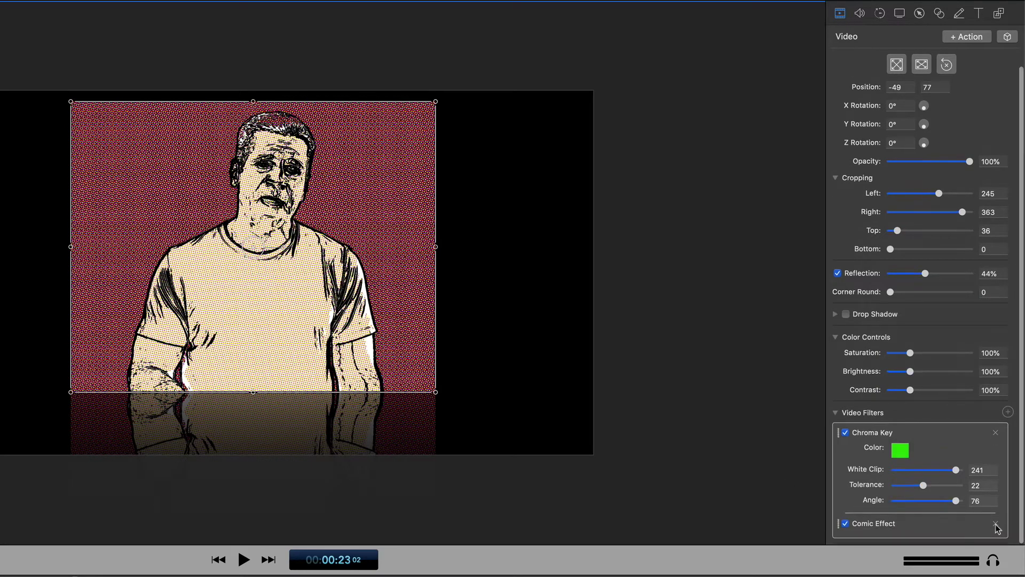
{"action": "left_click", "coordinate": [996, 524]}
{"action": "left_click", "coordinate": [1017, 428]}
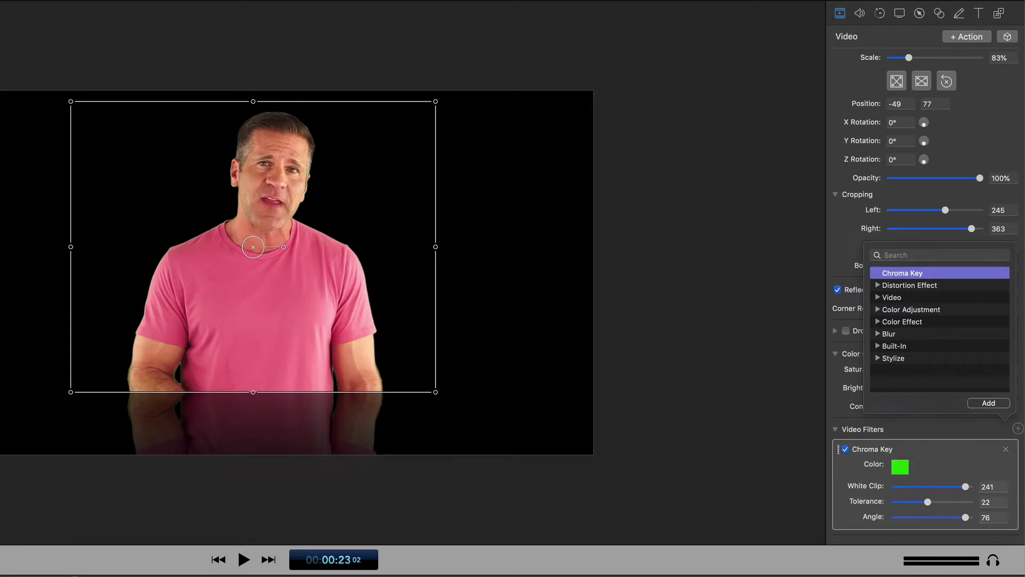
Set the clip's audio volume to 99% and audio mix channel 1 to 97%, toggling mute on and off
{"action": "left_click", "coordinate": [860, 13]}
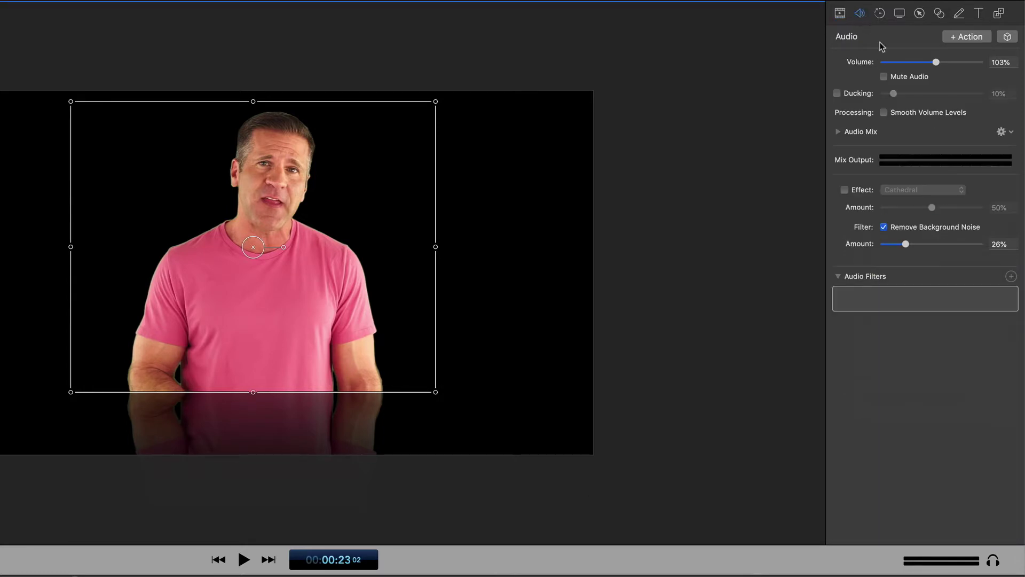
{"action": "mouse_move", "coordinate": [938, 63]}
{"action": "left_mouse_down"}
{"action": "mouse_move", "coordinate": [908, 63]}
{"action": "mouse_move", "coordinate": [935, 63]}
{"action": "left_mouse_up"}
{"action": "left_click", "coordinate": [884, 77]}
{"action": "left_click", "coordinate": [884, 77]}
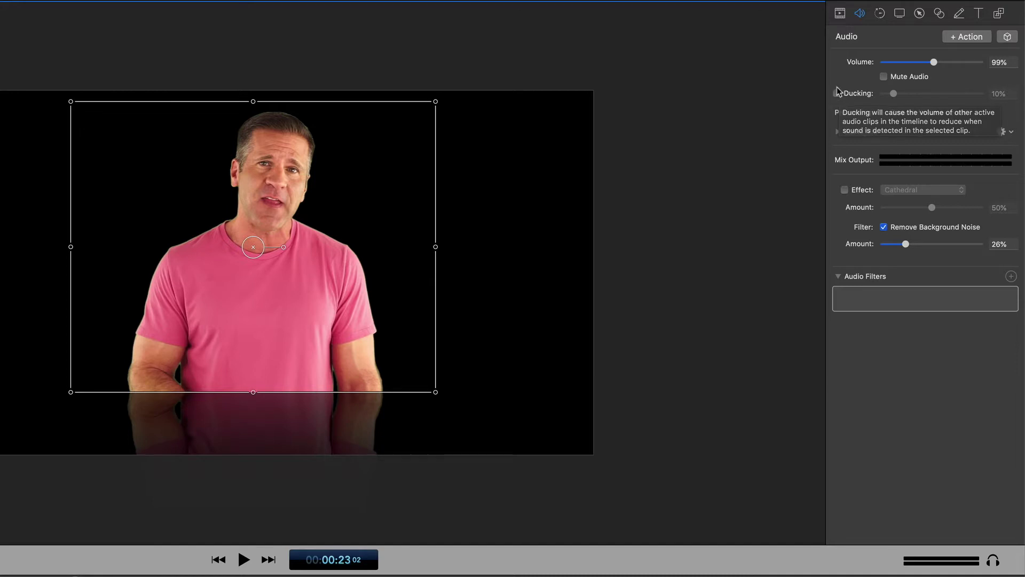
{"action": "left_click", "coordinate": [838, 132]}
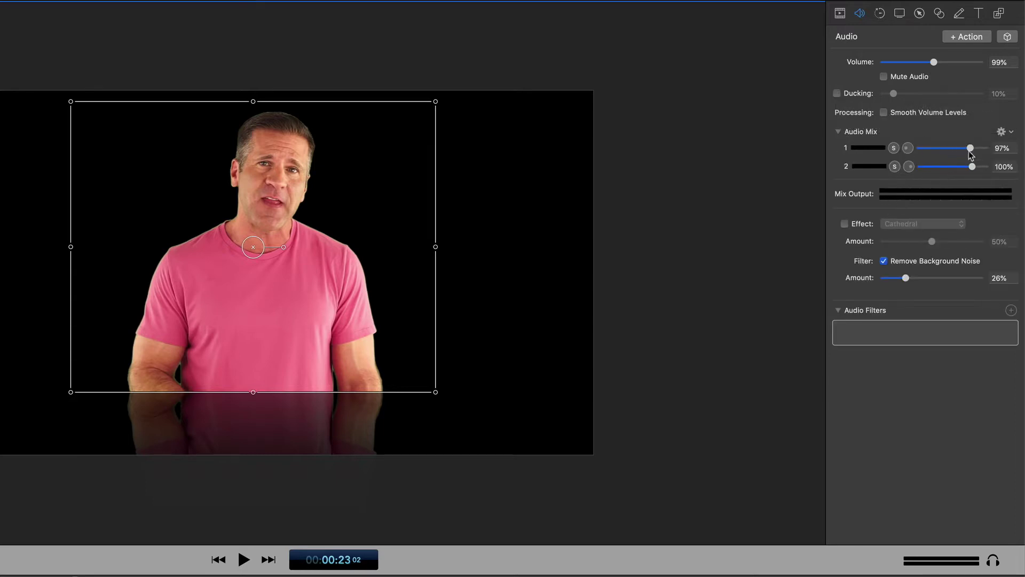
Enable the Presence audio effect on the clip with an amount of 50%
{"action": "left_click", "coordinate": [844, 224]}
{"action": "left_click", "coordinate": [942, 224]}
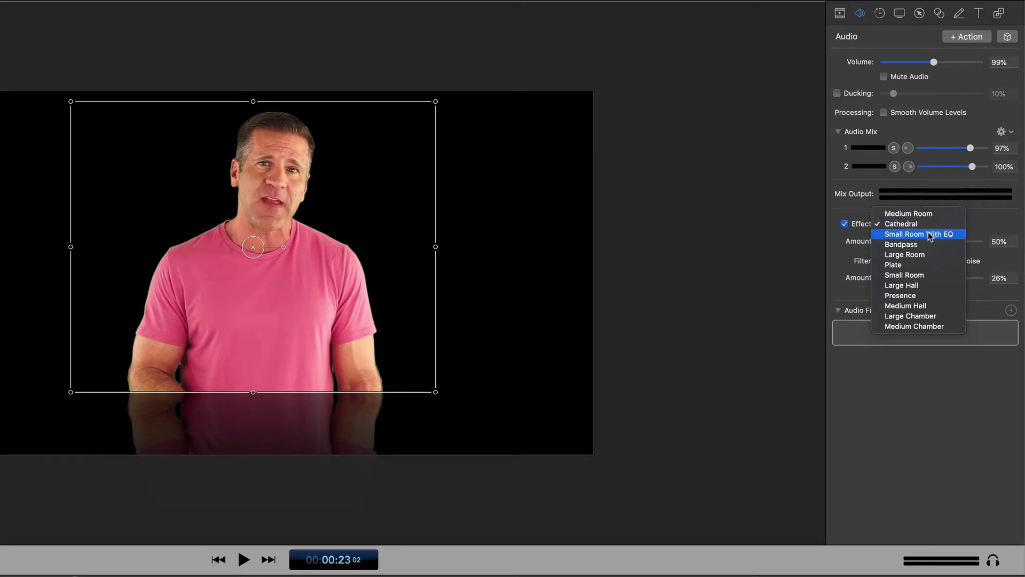
{"action": "left_click", "coordinate": [921, 295]}
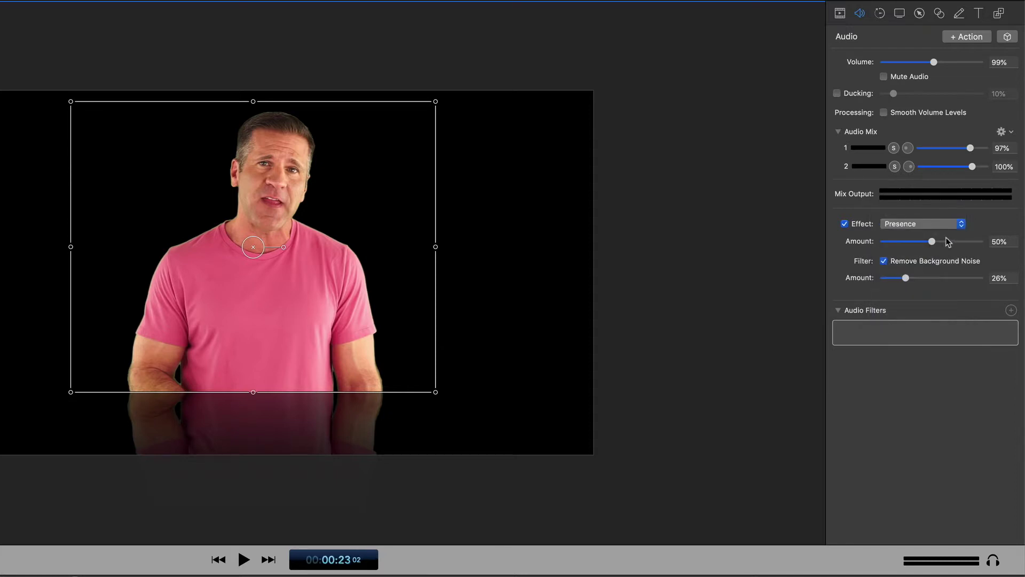
{"action": "mouse_move", "coordinate": [933, 245]}
{"action": "left_mouse_down"}
{"action": "mouse_move", "coordinate": [959, 242]}
{"action": "mouse_move", "coordinate": [932, 244]}
{"action": "left_mouse_up"}
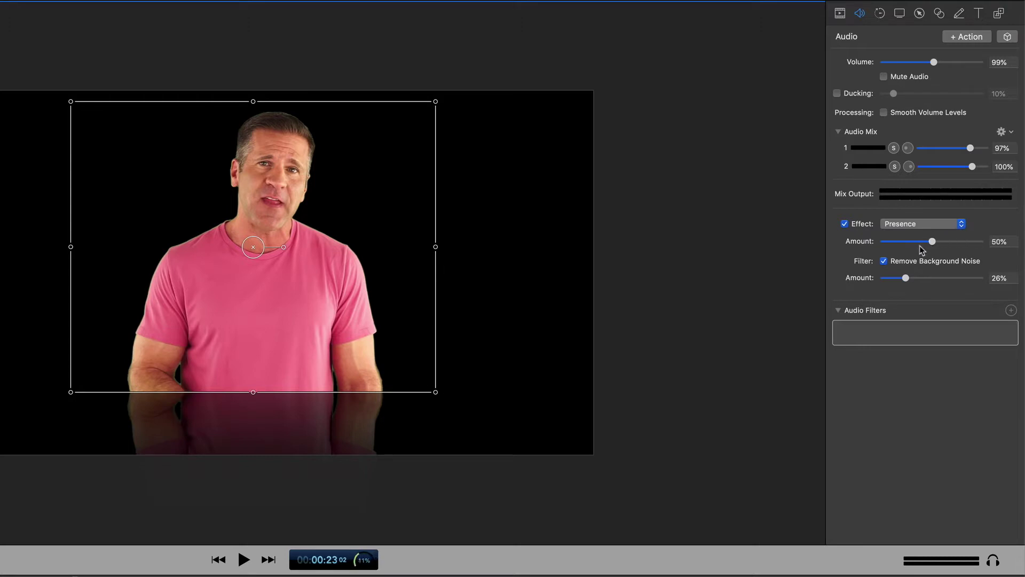
Toggle Remove Background Noise off and on, and set its amount to 33%
{"action": "left_click", "coordinate": [883, 261]}
{"action": "left_click", "coordinate": [885, 261]}
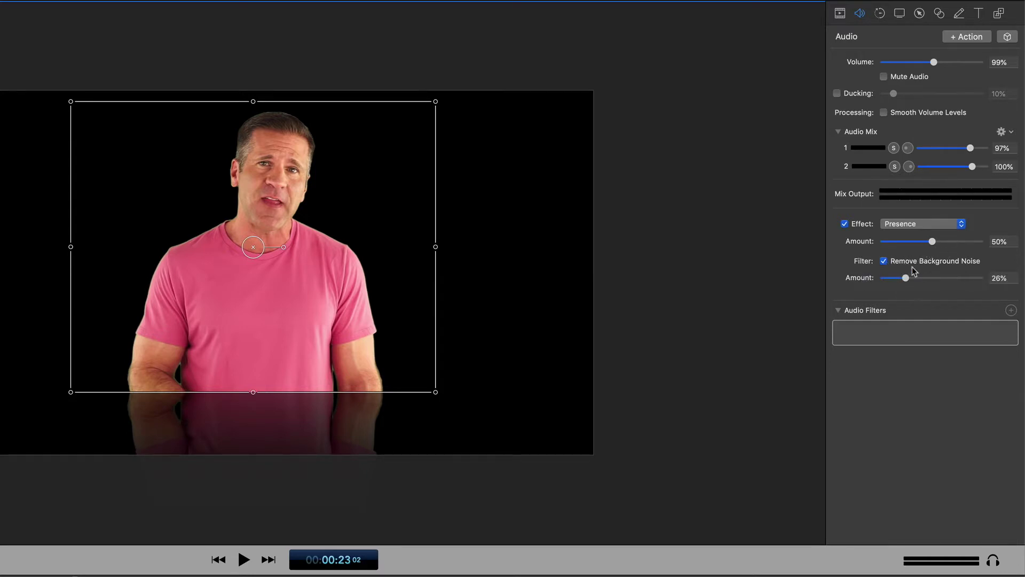
{"action": "mouse_move", "coordinate": [906, 282]}
{"action": "left_mouse_down"}
{"action": "mouse_move", "coordinate": [967, 282]}
{"action": "mouse_move", "coordinate": [913, 283]}
{"action": "left_mouse_up"}
Examine the list of available Apple audio filters and close it without adding one
{"action": "left_click", "coordinate": [1012, 312]}
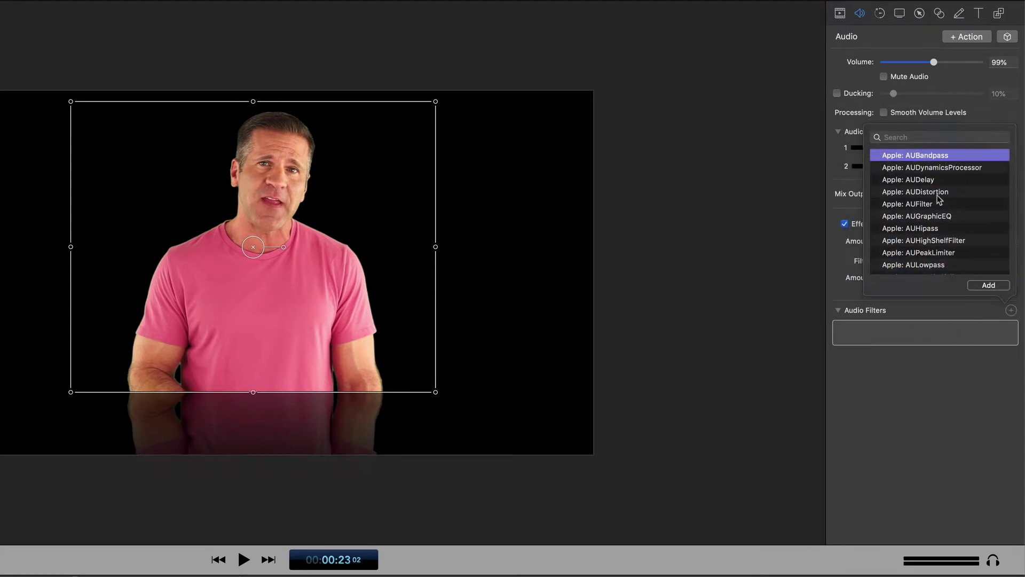
{"action": "scroll", "coordinate": [935, 210], "scroll_direction": "down", "scroll_amount": 2}
{"action": "scroll", "coordinate": [935, 209], "scroll_direction": "down", "scroll_amount": 2}
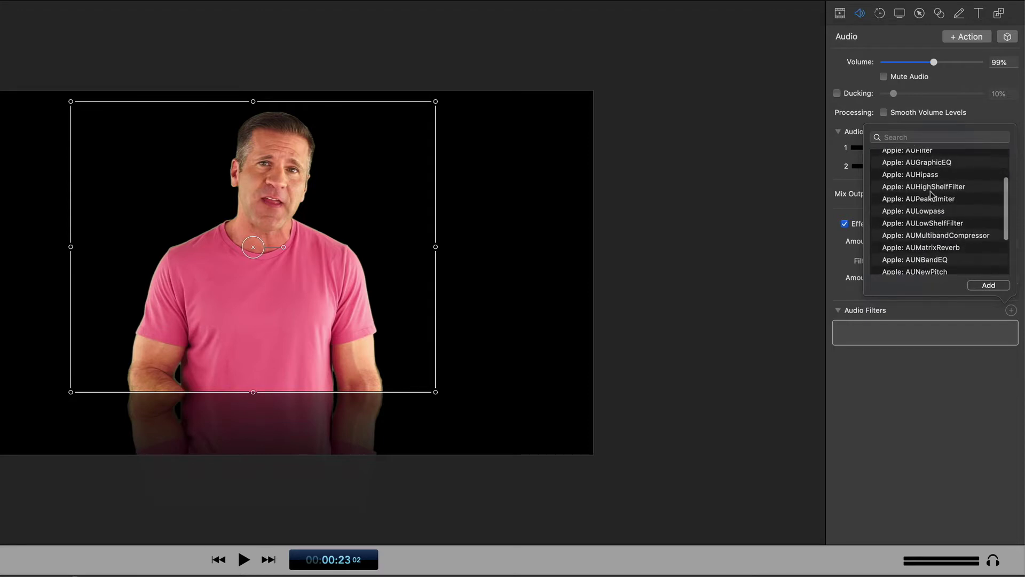
{"action": "scroll", "coordinate": [951, 202], "scroll_direction": "down", "scroll_amount": 1}
{"action": "scroll", "coordinate": [951, 202], "scroll_direction": "down", "scroll_amount": 4}
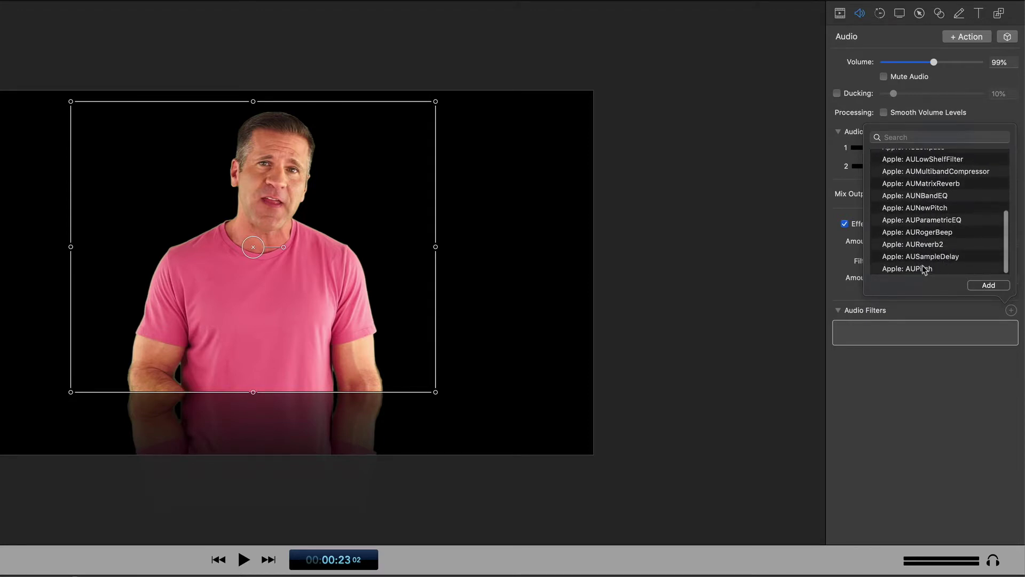
{"action": "left_click", "coordinate": [935, 392]}
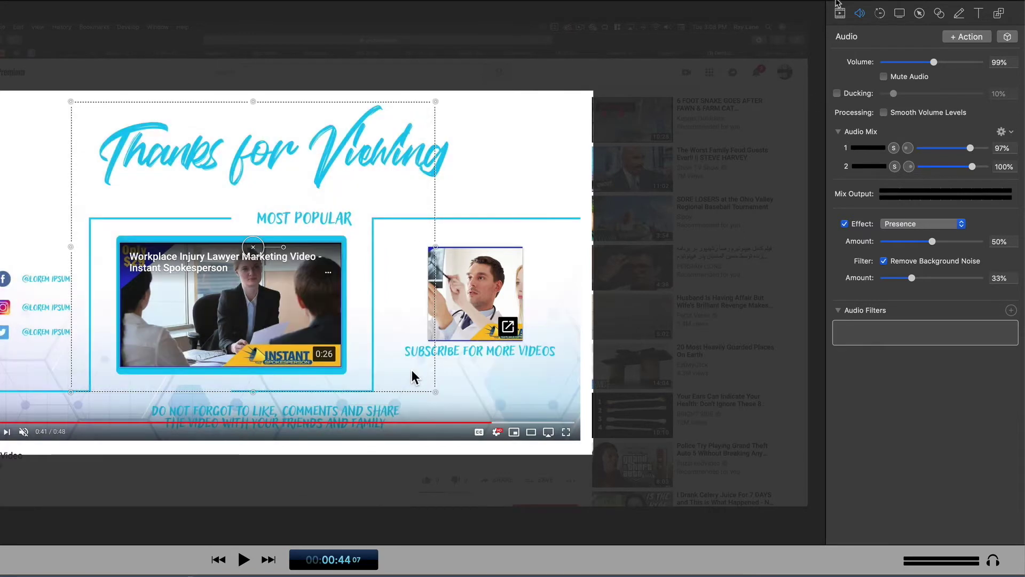
Try the screen recording clip's scale, opacity, left cropping and reflection settings, leaving opacity at 100%, cropping at 0 and reflection off
{"action": "left_click", "coordinate": [842, 14]}
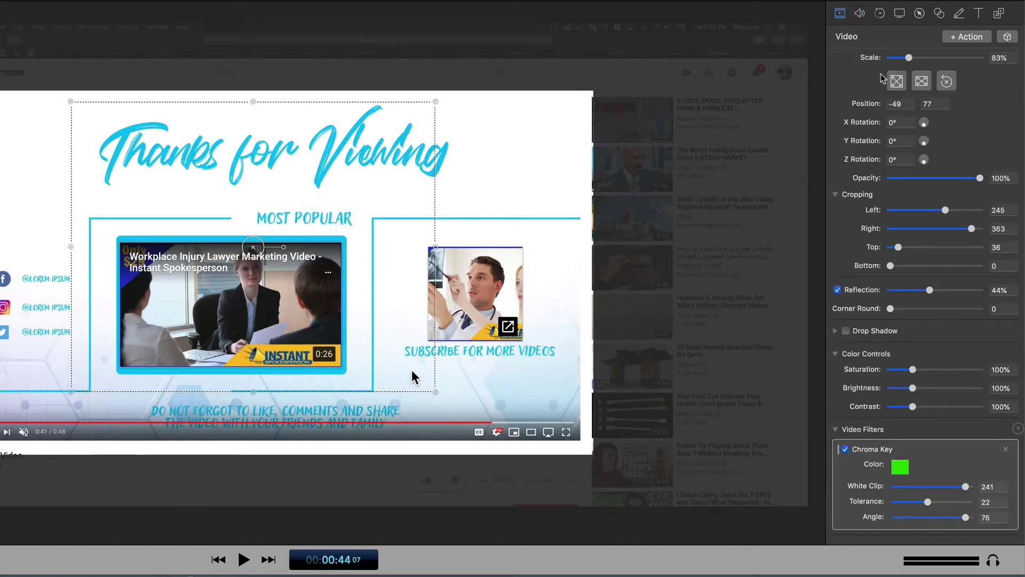
{"action": "mouse_move", "coordinate": [906, 60]}
{"action": "left_mouse_down"}
{"action": "mouse_move", "coordinate": [922, 59]}
{"action": "mouse_move", "coordinate": [909, 62]}
{"action": "left_mouse_up"}
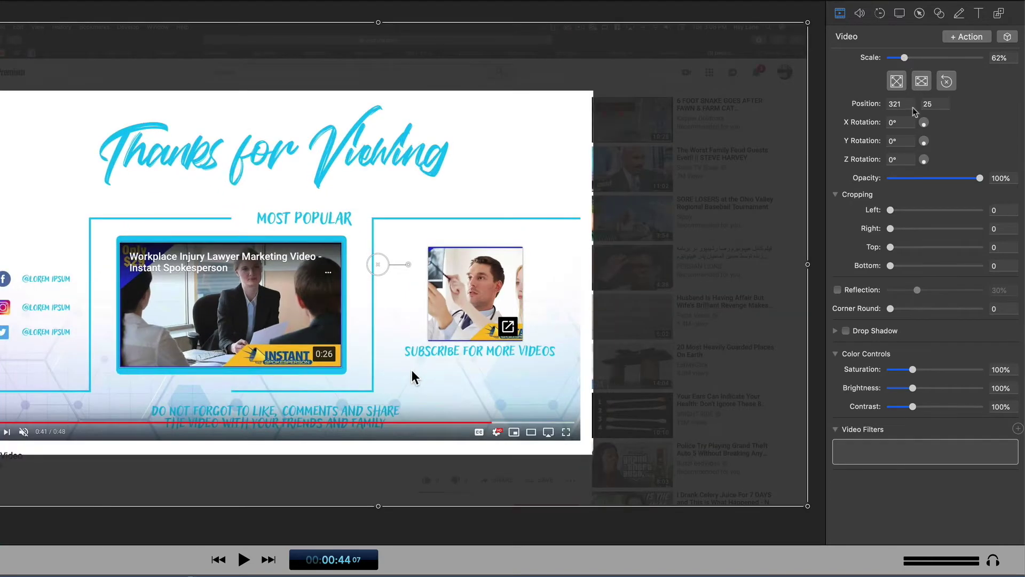
{"action": "left_click_drag", "start_coordinate": [961, 177], "coordinate": [997, 179]}
{"action": "mouse_move", "coordinate": [890, 209]}
{"action": "left_mouse_down"}
{"action": "mouse_move", "coordinate": [914, 211]}
{"action": "mouse_move", "coordinate": [883, 217]}
{"action": "left_mouse_up"}
{"action": "left_click", "coordinate": [837, 290]}
{"action": "left_click", "coordinate": [837, 290]}
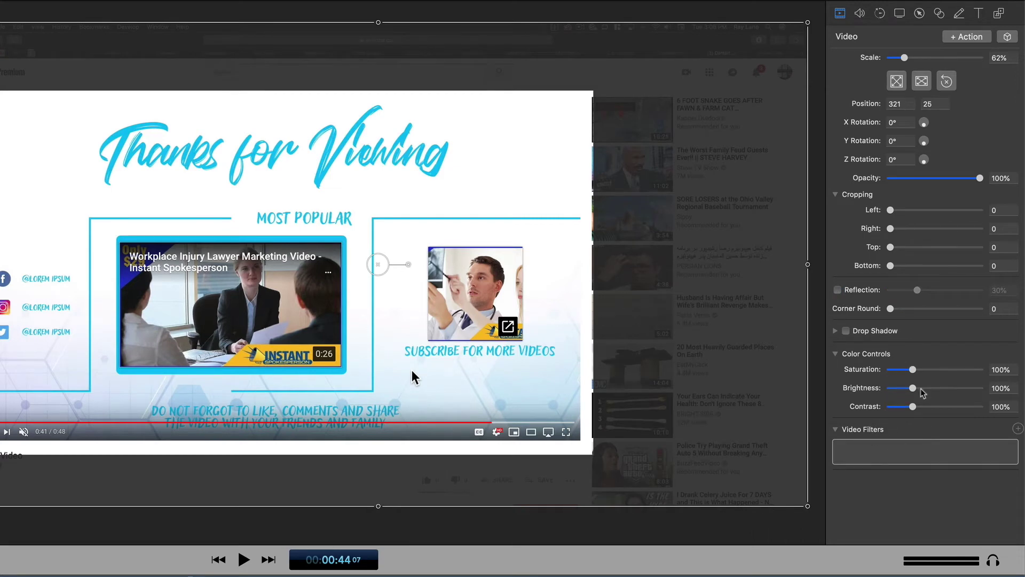
Look over the screen recording clip's audio properties and add a video motion action to the clip
{"action": "left_click", "coordinate": [862, 15]}
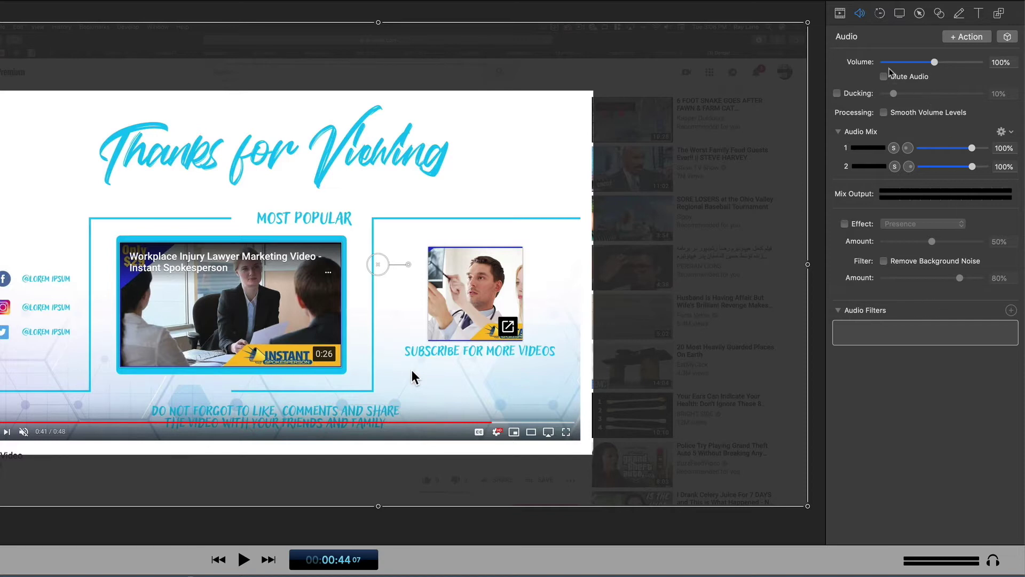
{"action": "left_click", "coordinate": [880, 14]}
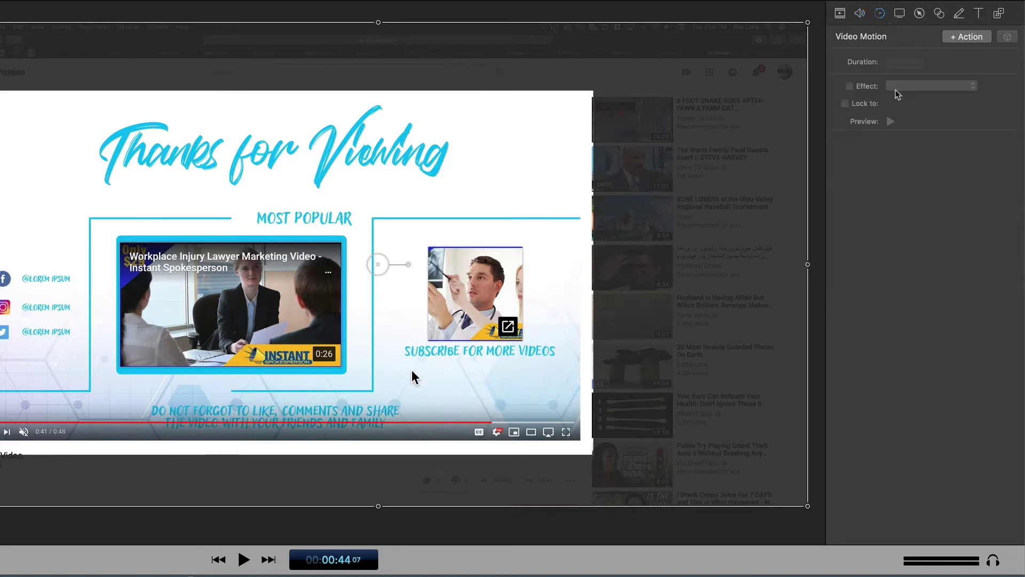
{"action": "left_click", "coordinate": [967, 37]}
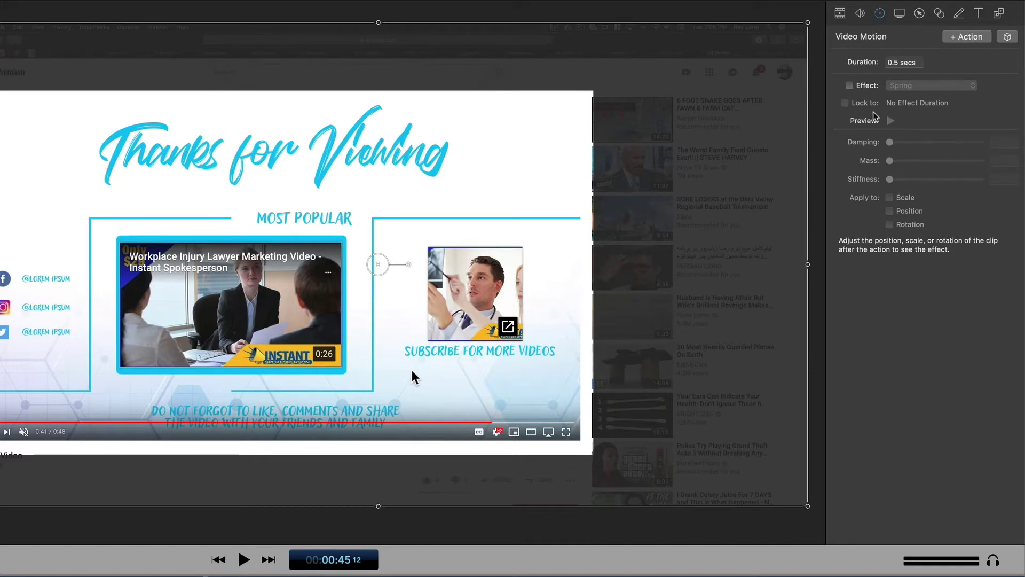
Enable the Pulse effect on the video motion action and preview it on the clip
{"action": "left_click", "coordinate": [850, 85]}
{"action": "left_click", "coordinate": [890, 86]}
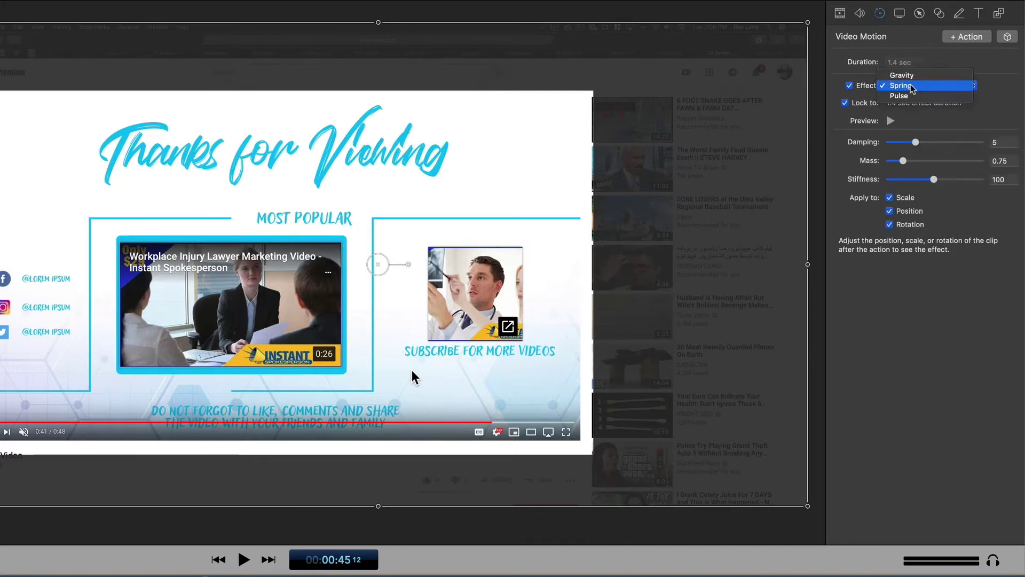
{"action": "left_click", "coordinate": [924, 97]}
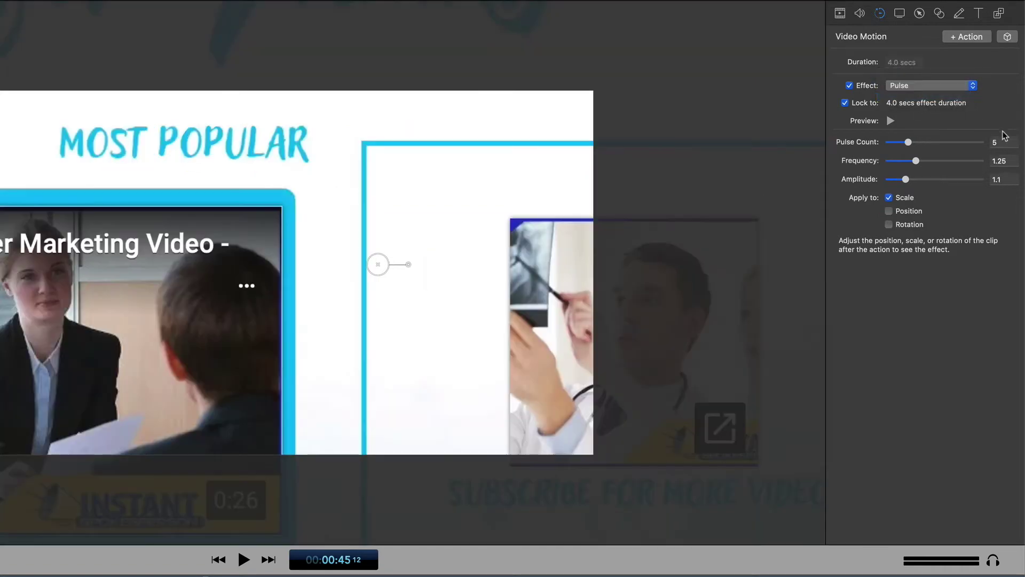
{"action": "left_click", "coordinate": [891, 122]}
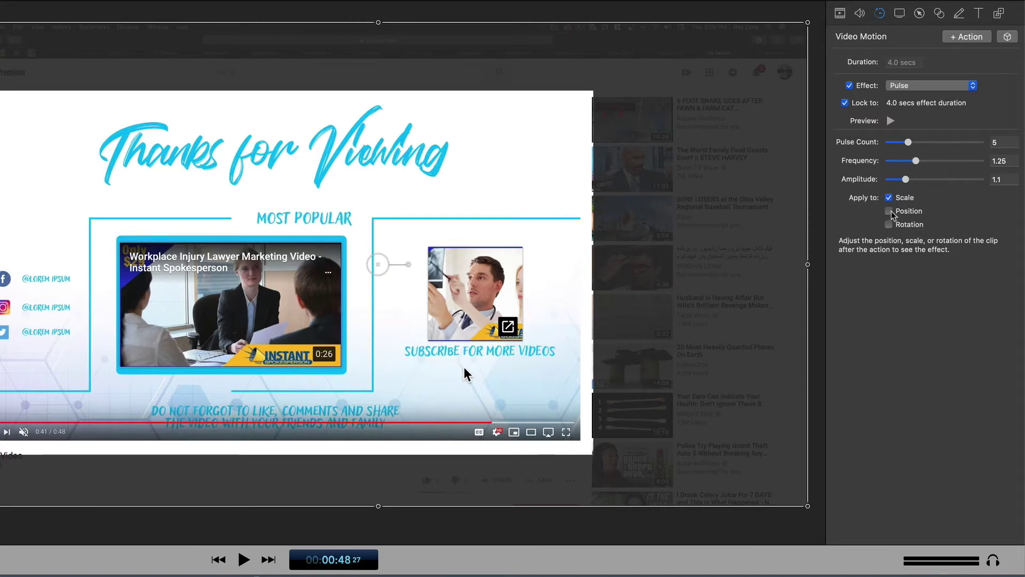
{"action": "left_click", "coordinate": [890, 121]}
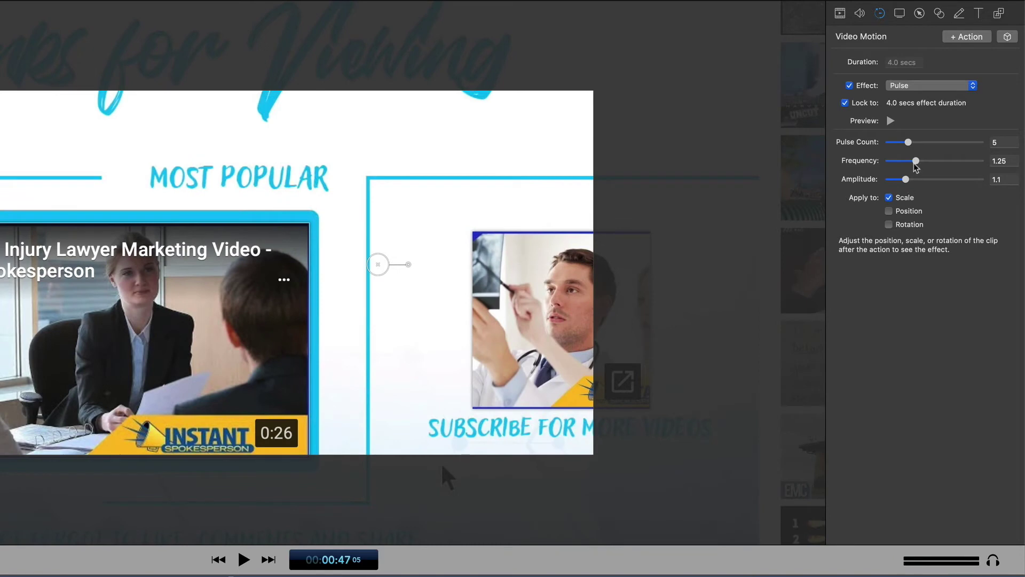
Make the Pulse effect apply to rotation only, excluding scale and position
{"action": "left_click", "coordinate": [890, 211]}
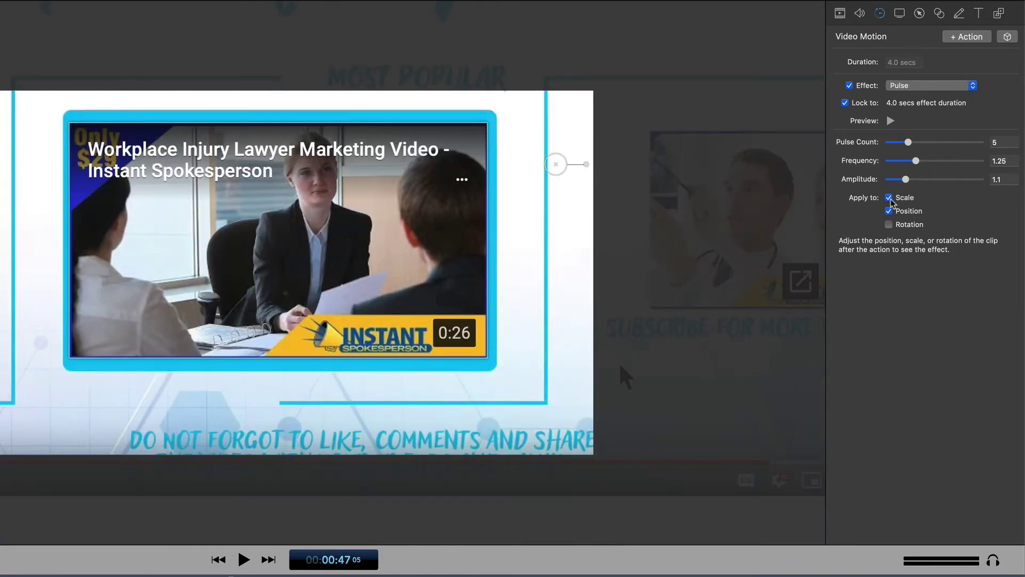
{"action": "left_click", "coordinate": [889, 198]}
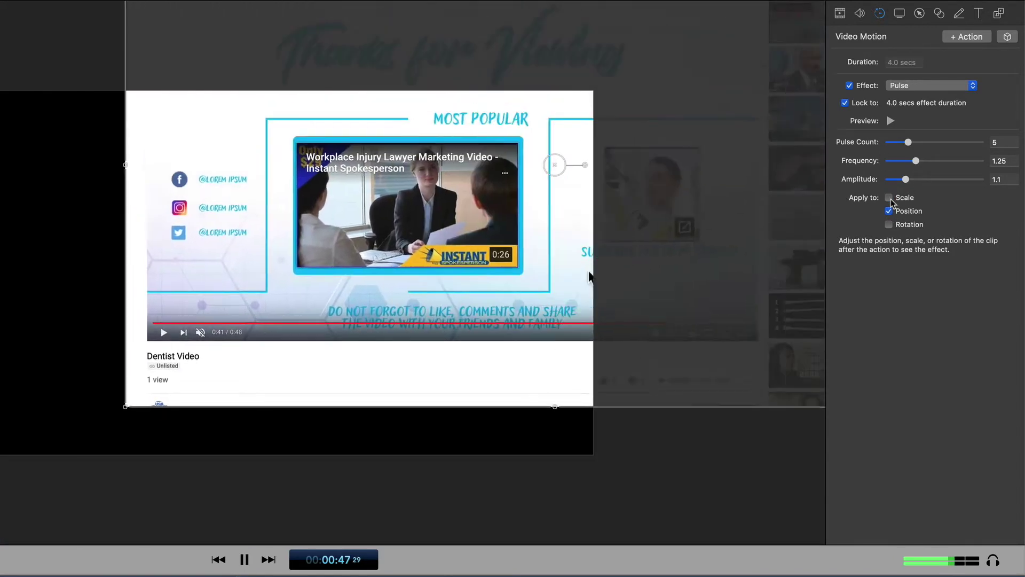
{"action": "left_click", "coordinate": [889, 211]}
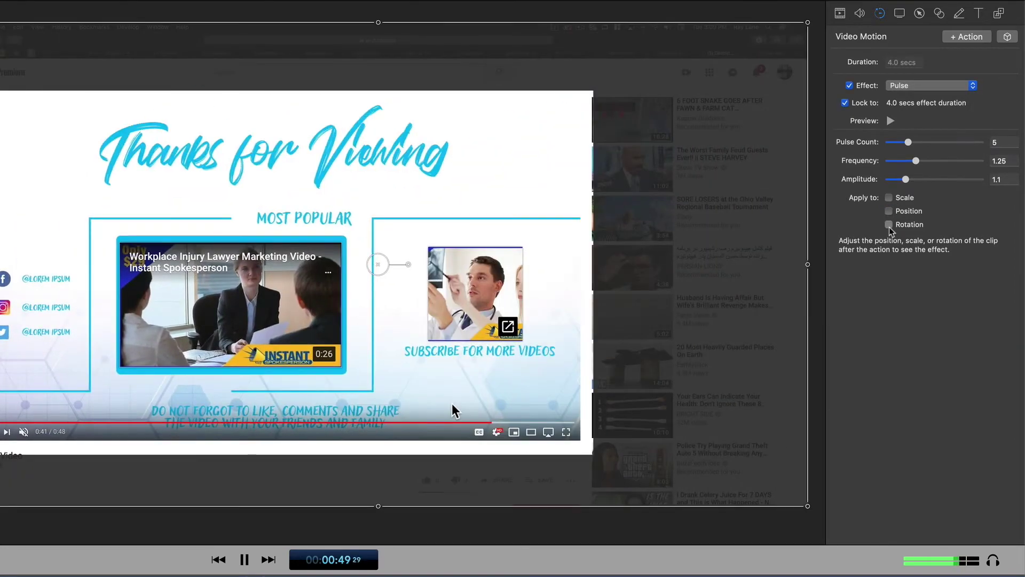
{"action": "left_click", "coordinate": [889, 225]}
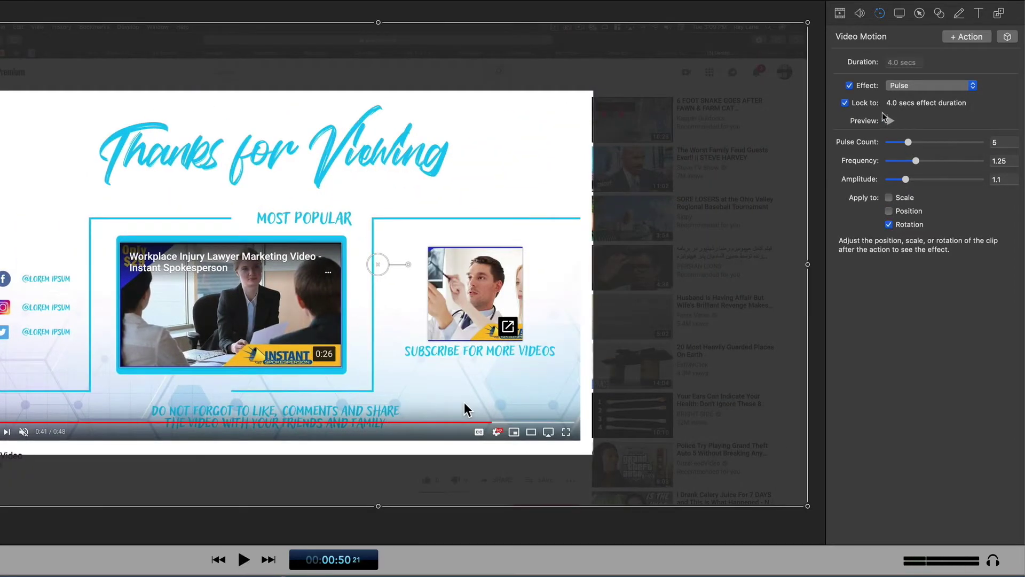
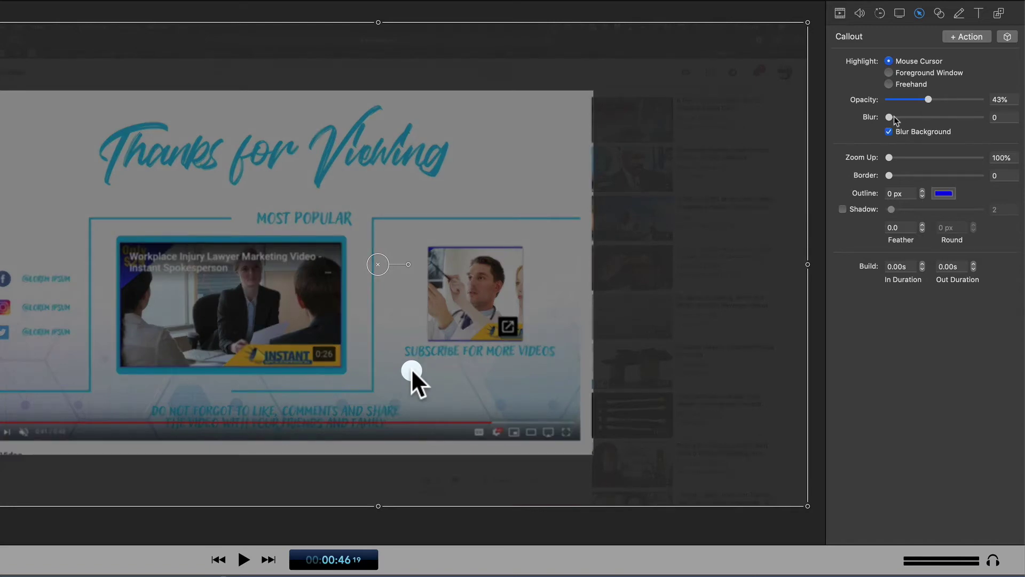
Turn off the callout's background blur and highlight the Most Popular video thumbnail with a freehand rectangle
{"action": "mouse_move", "coordinate": [891, 119]}
{"action": "left_mouse_down"}
{"action": "mouse_move", "coordinate": [982, 120]}
{"action": "mouse_move", "coordinate": [891, 119]}
{"action": "left_mouse_up"}
{"action": "left_click", "coordinate": [889, 132]}
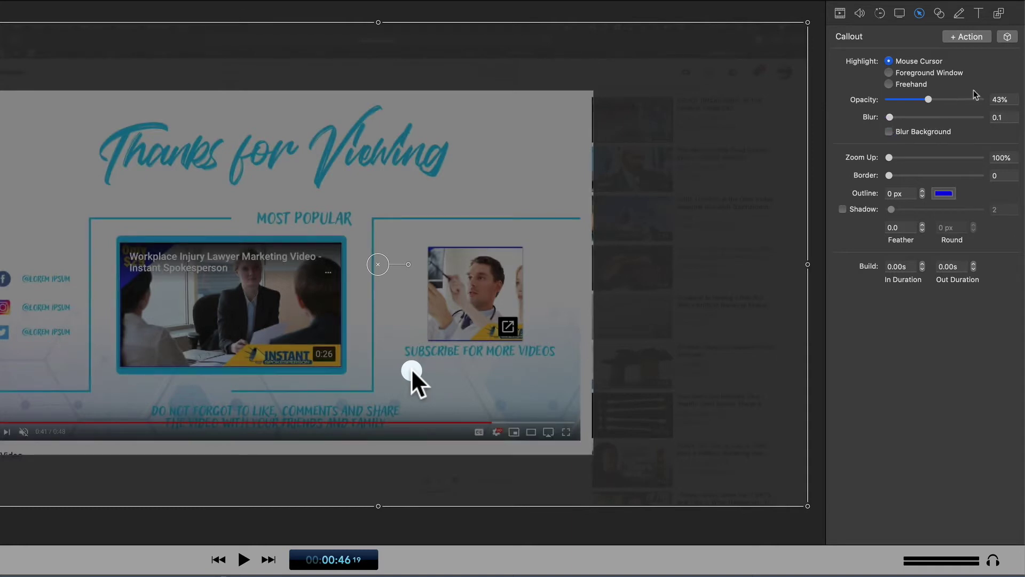
{"action": "left_click", "coordinate": [889, 72]}
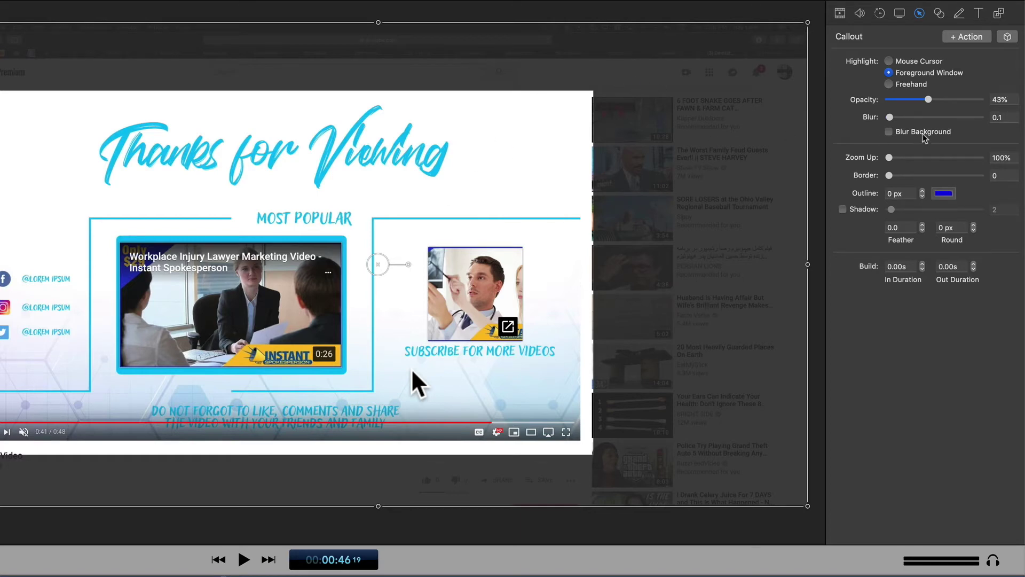
{"action": "left_click", "coordinate": [889, 84]}
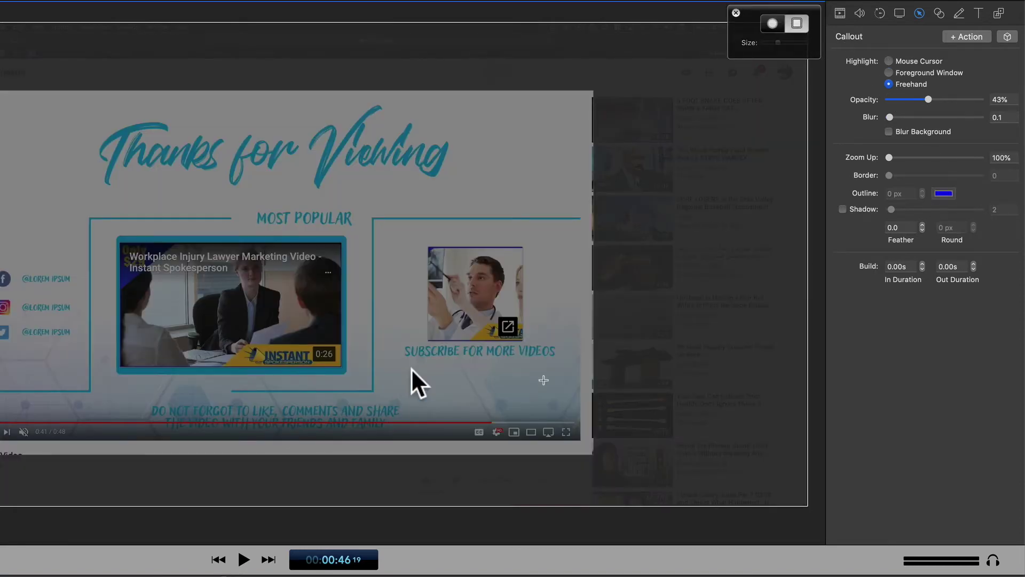
{"action": "mouse_move", "coordinate": [120, 242]}
{"action": "left_mouse_down"}
{"action": "mouse_move", "coordinate": [161, 278]}
{"action": "mouse_move", "coordinate": [342, 367]}
{"action": "left_mouse_up"}
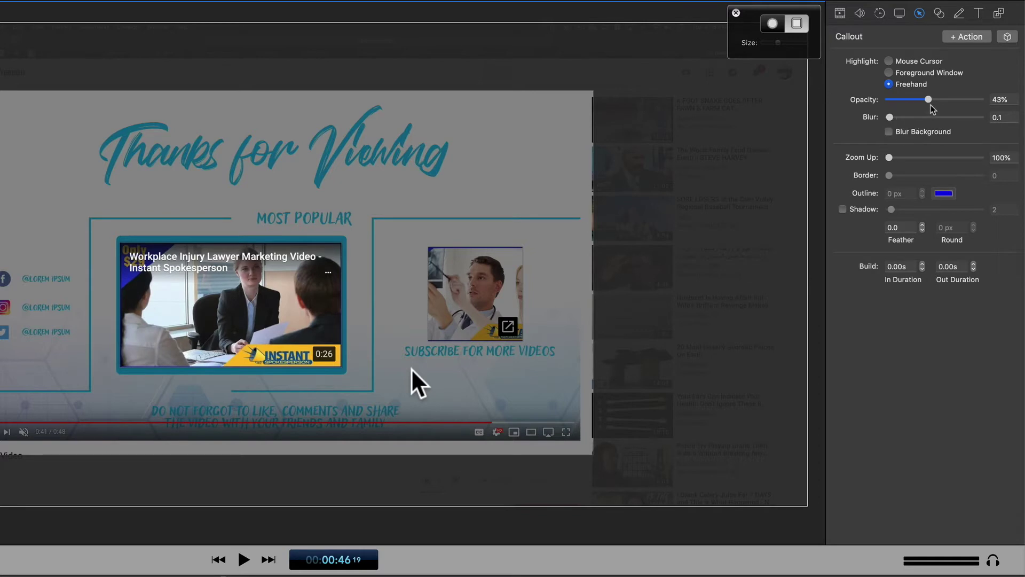
Set the callout's opacity to 55% and try a blur of 17.4 with background blur, leaving blur at 0 and background blur off
{"action": "left_click_drag", "start_coordinate": [929, 100], "coordinate": [955, 103]}
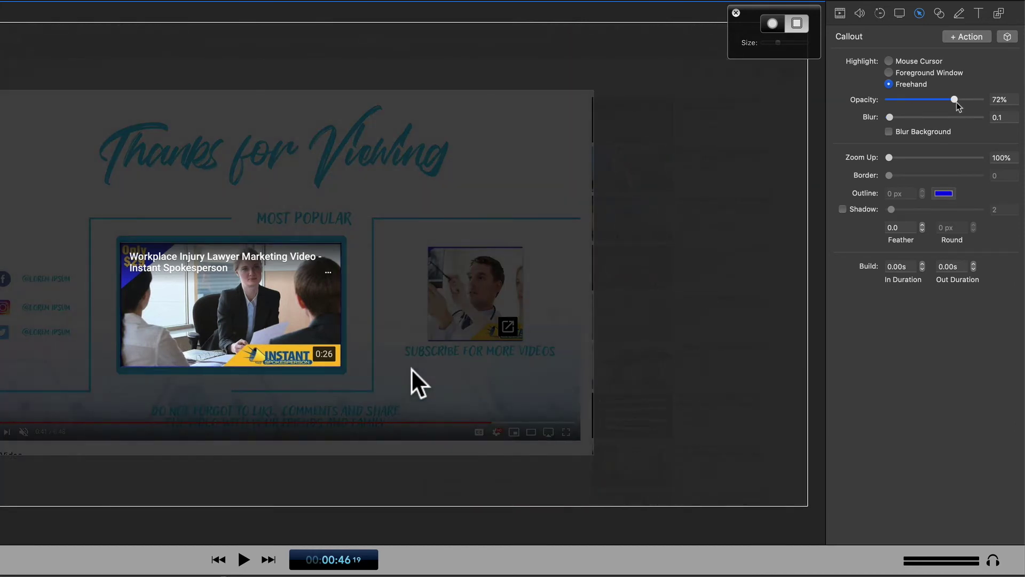
{"action": "left_click_drag", "start_coordinate": [889, 117], "coordinate": [969, 117]}
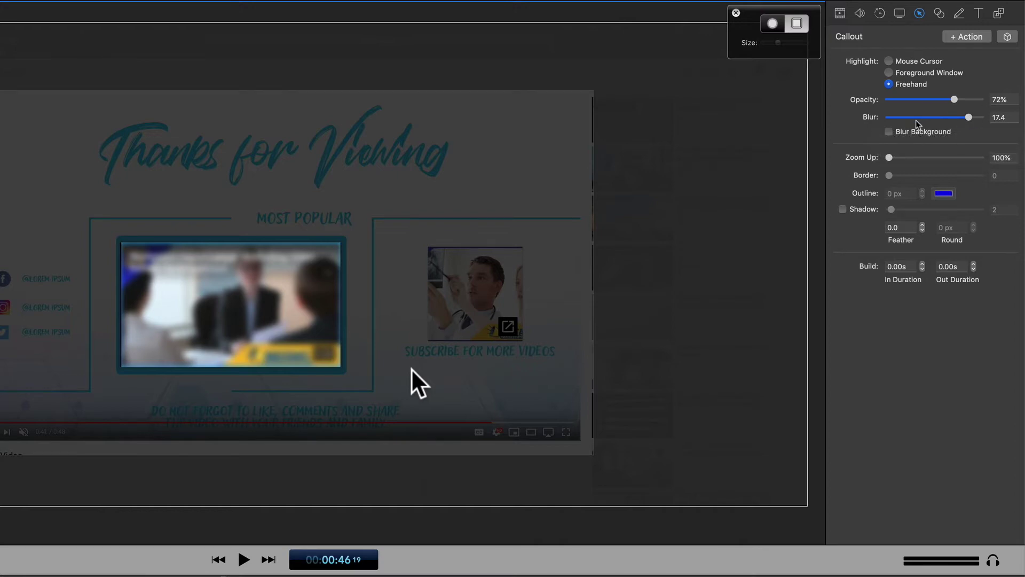
{"action": "mouse_move", "coordinate": [955, 101]}
{"action": "left_mouse_down"}
{"action": "mouse_move", "coordinate": [868, 106]}
{"action": "mouse_move", "coordinate": [940, 105]}
{"action": "left_mouse_up"}
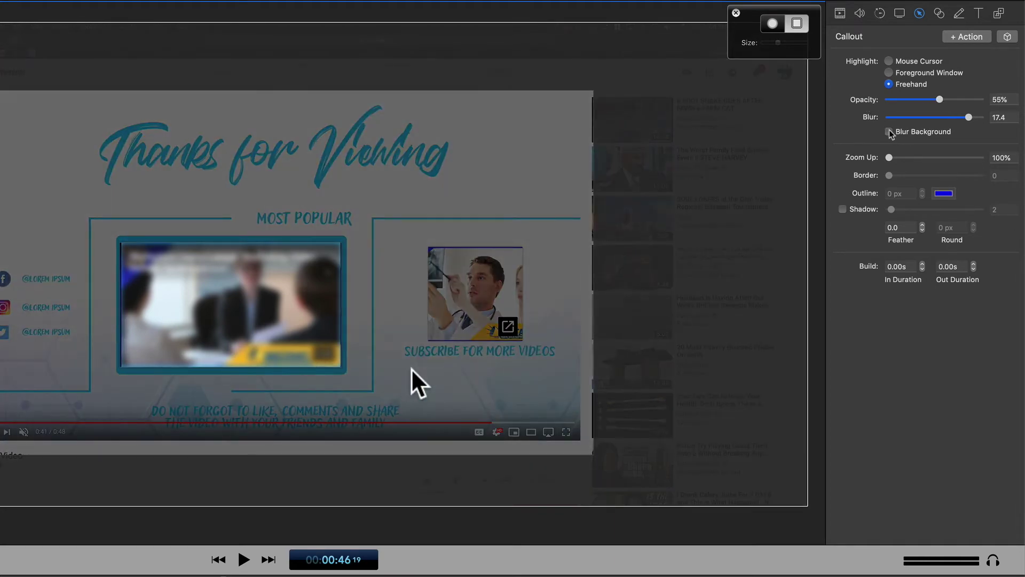
{"action": "left_click", "coordinate": [889, 132]}
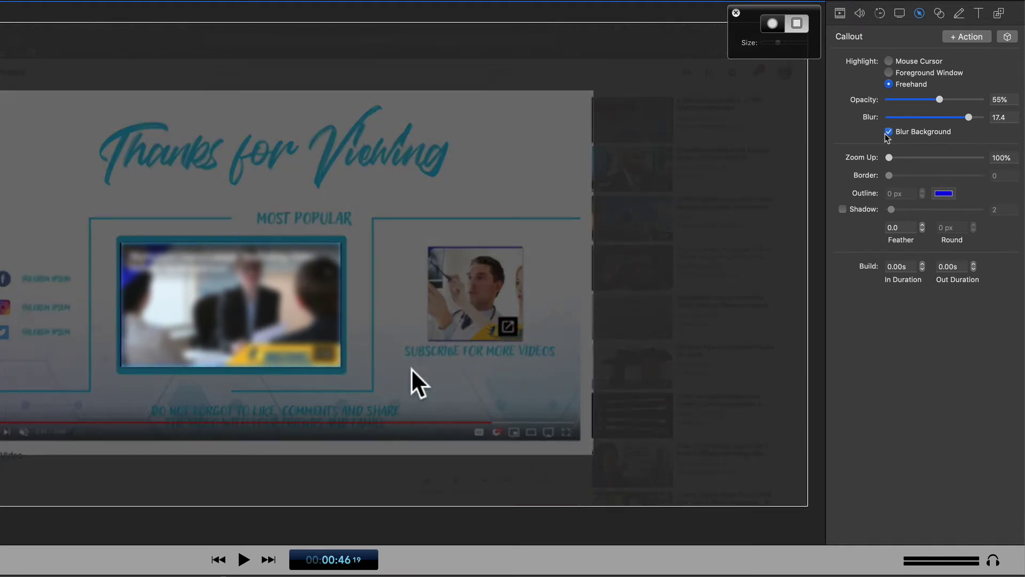
{"action": "left_click", "coordinate": [889, 132]}
{"action": "left_click_drag", "start_coordinate": [967, 118], "coordinate": [876, 123]}
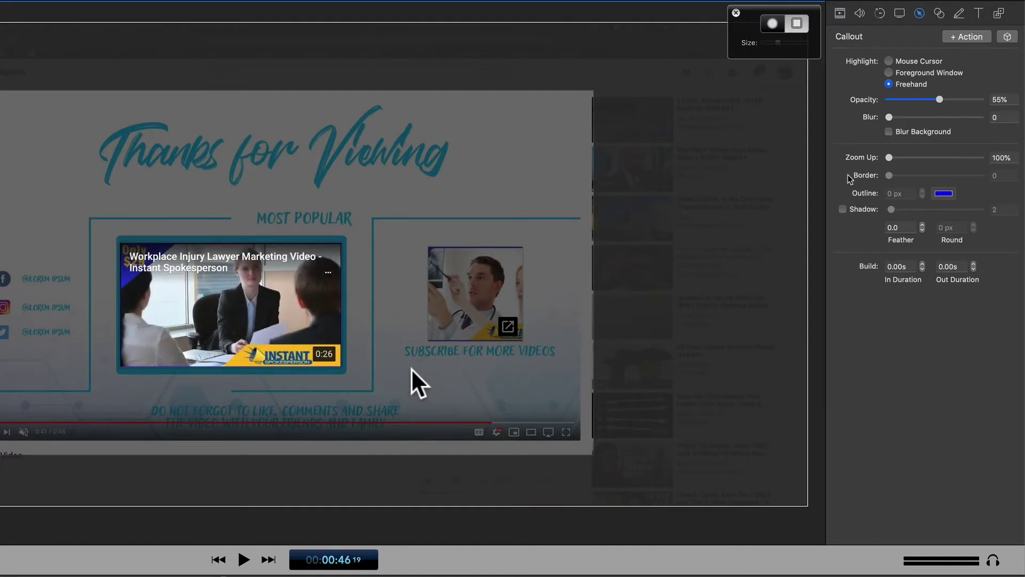
Zoom the highlighted thumbnail up to 207% and try a shadow and a 4.0 feather, leaving the shadow off and feather at 0
{"action": "mouse_move", "coordinate": [889, 158]}
{"action": "left_mouse_down"}
{"action": "mouse_move", "coordinate": [919, 159]}
{"action": "mouse_move", "coordinate": [906, 163]}
{"action": "left_mouse_up"}
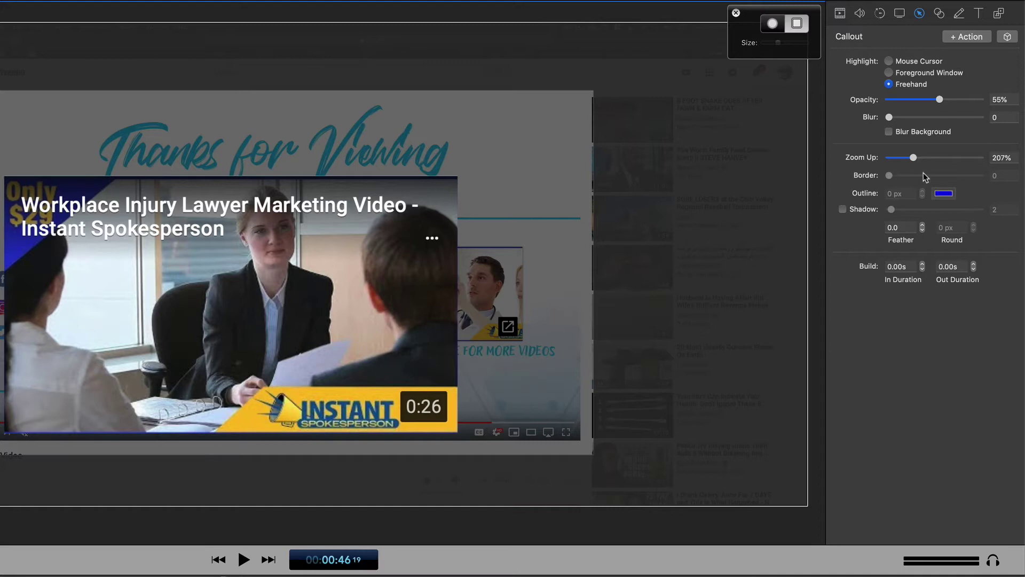
{"action": "left_click", "coordinate": [843, 209]}
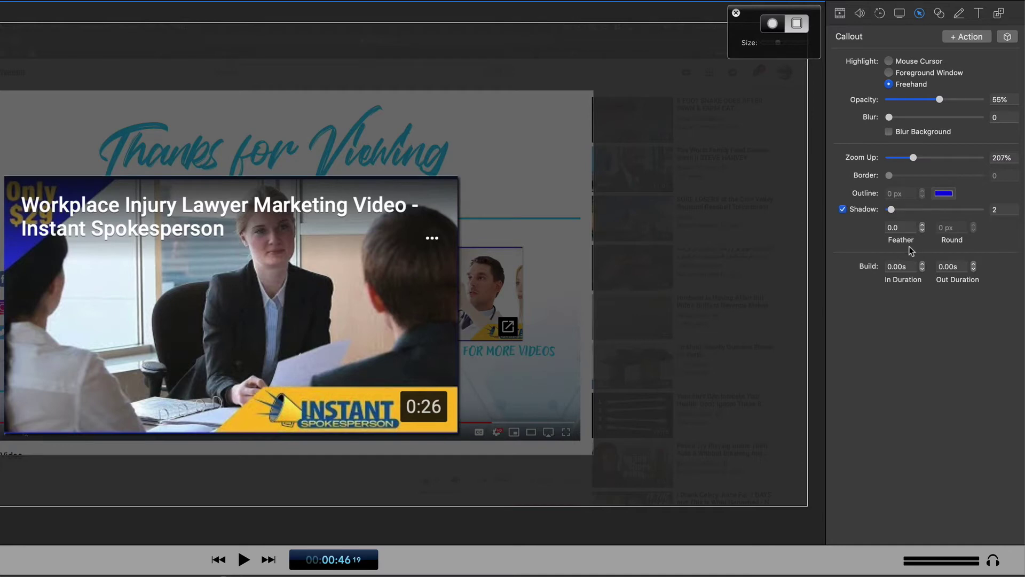
{"action": "left_click", "coordinate": [885, 228]}
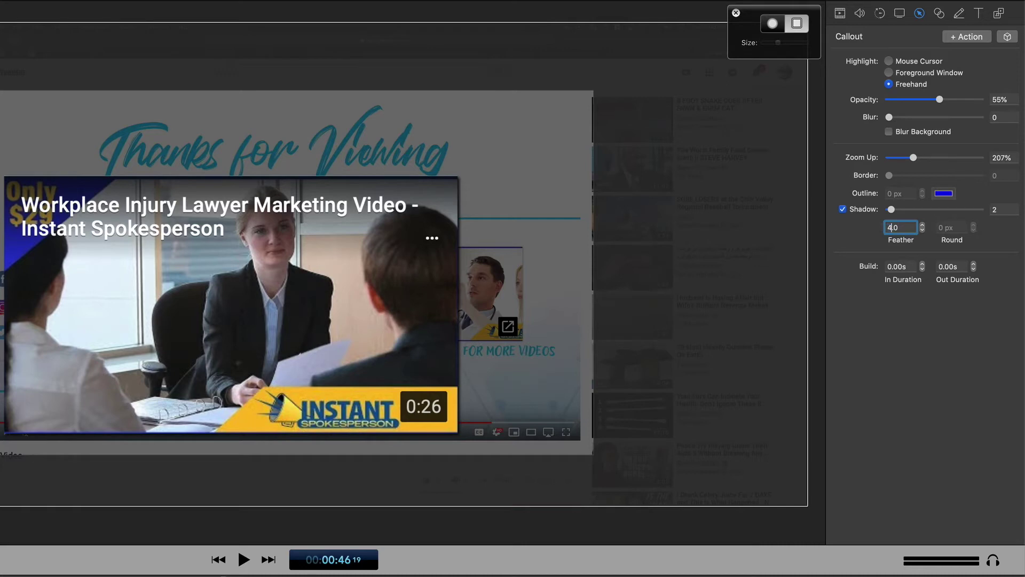
{"action": "key", "text": "Tab"}
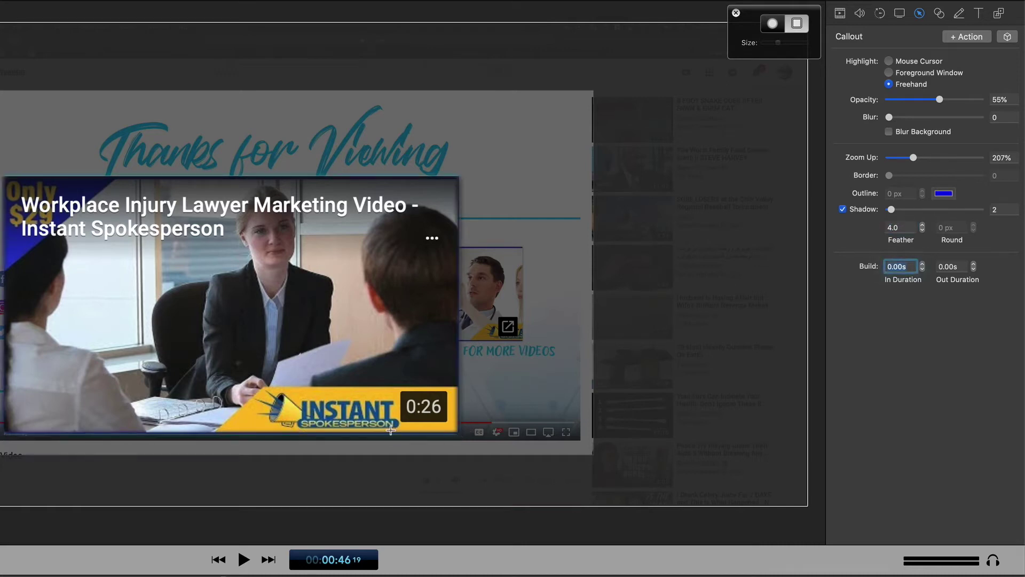
{"action": "left_click", "coordinate": [891, 228]}
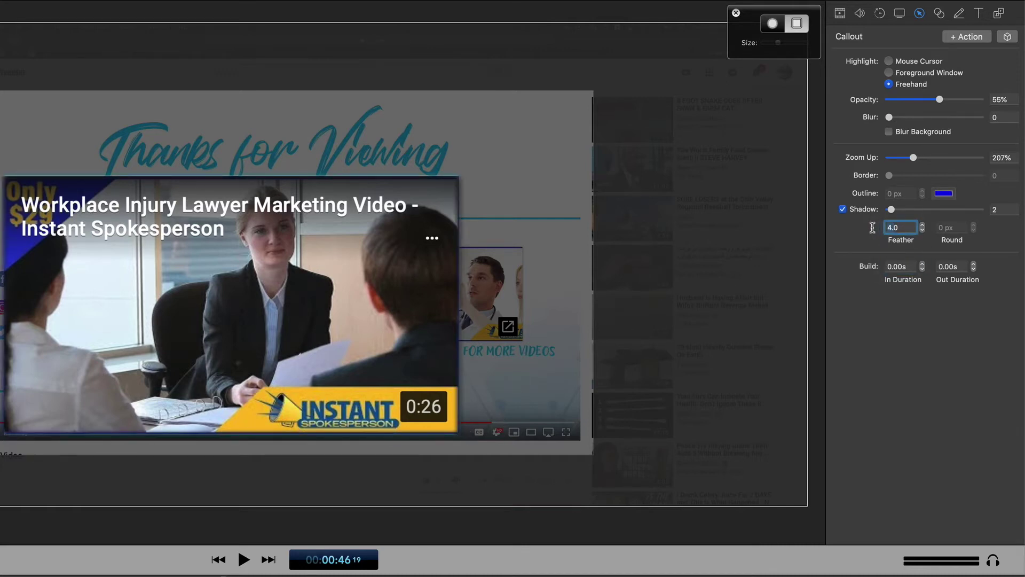
{"action": "key", "text": "BackSpace"}
{"action": "type", "text": "00"}
{"action": "left_click", "coordinate": [842, 209]}
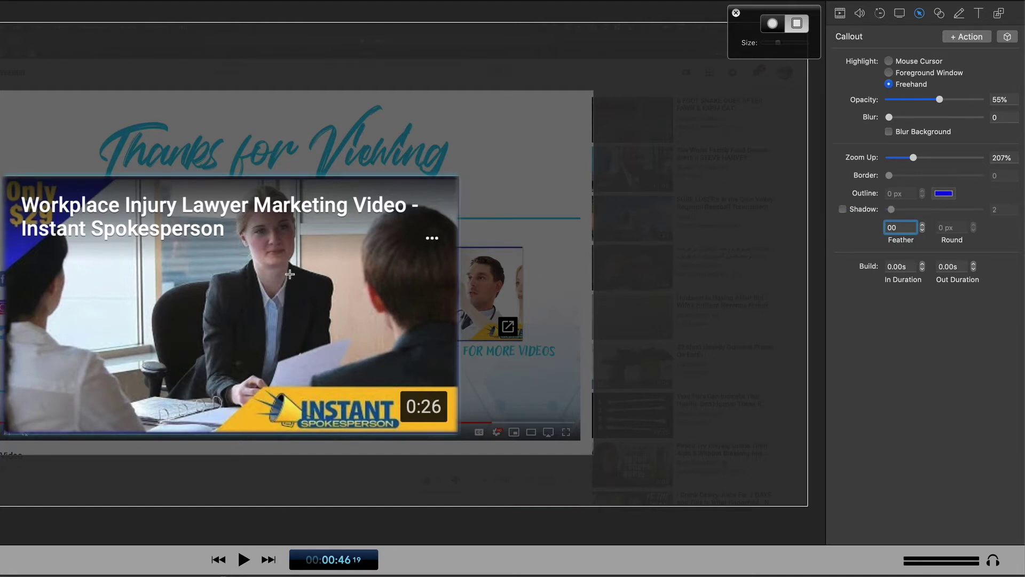
Set the callout's build in and out durations to 0.50 s and play the clip to preview the animation
{"action": "left_click", "coordinate": [892, 267]}
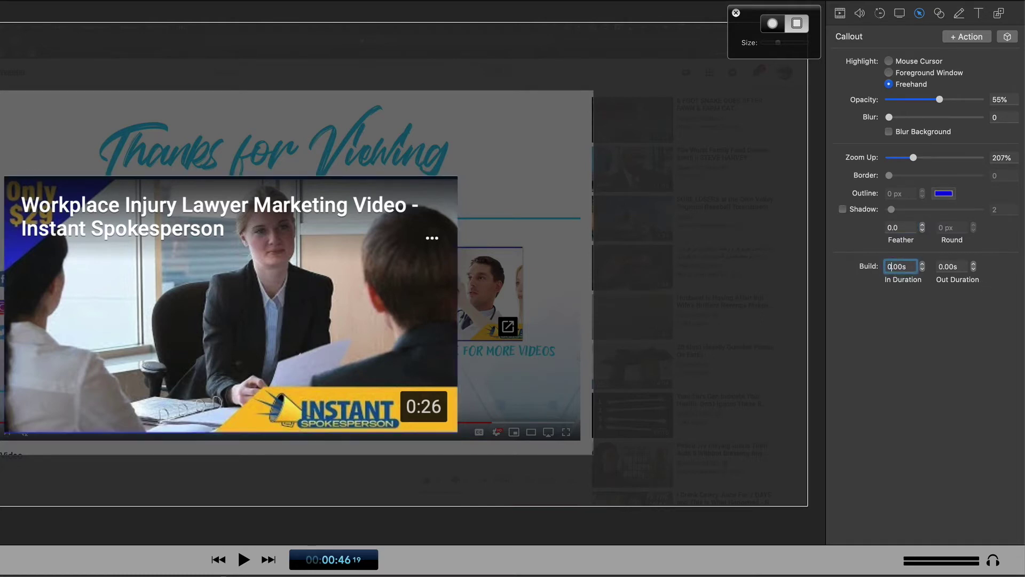
{"action": "key", "text": "Delete"}
{"action": "type", "text": "5"}
{"action": "key", "text": "Tab"}
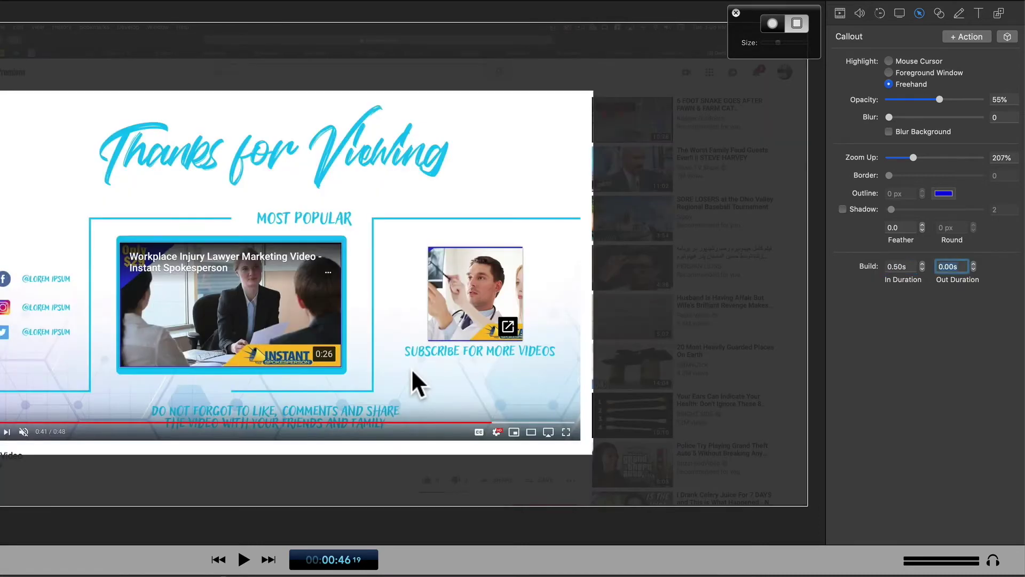
{"action": "key", "text": "Delete"}
{"action": "key", "text": "Return"}
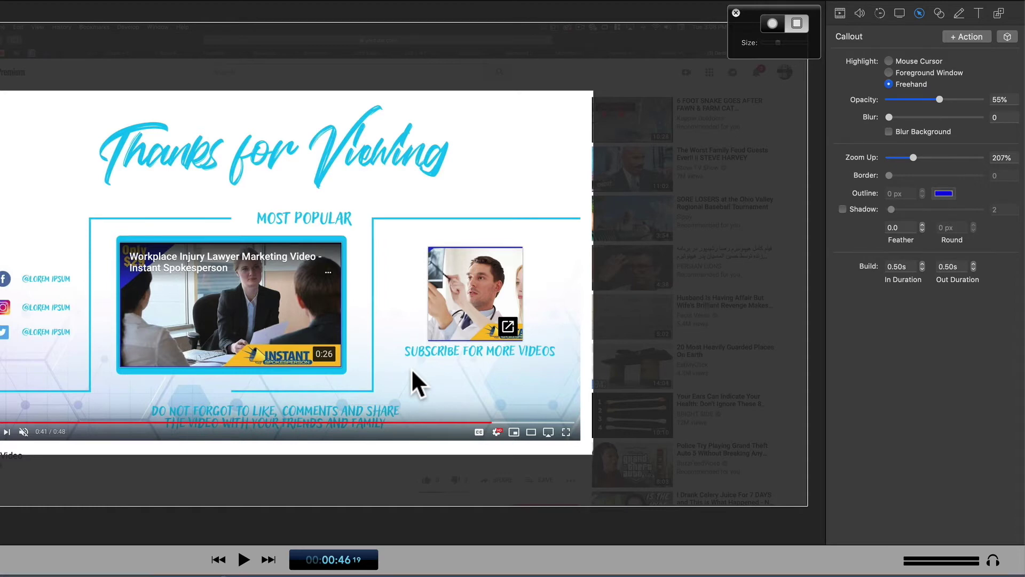
{"action": "key", "text": "space"}
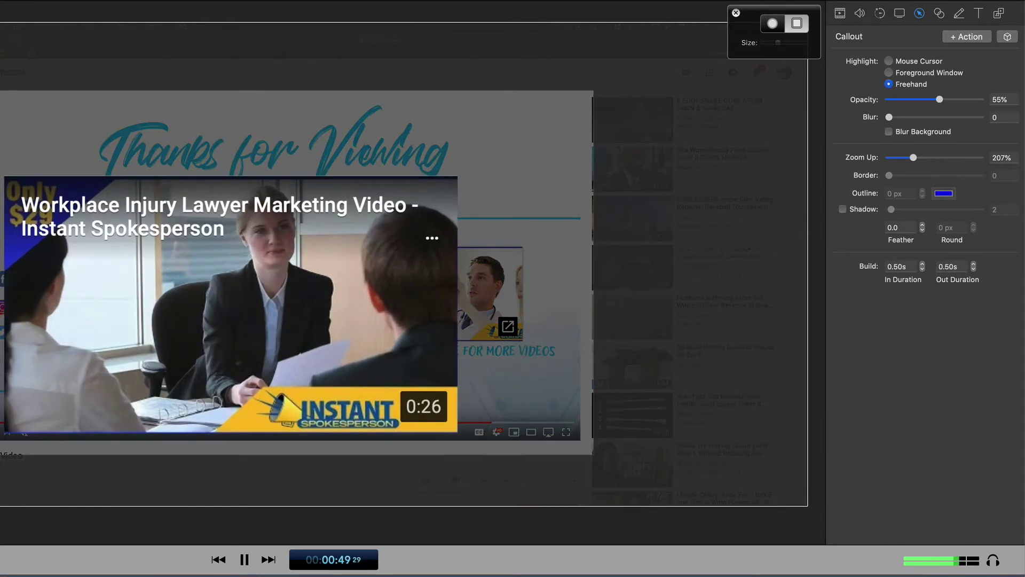
{"action": "key", "text": "space"}
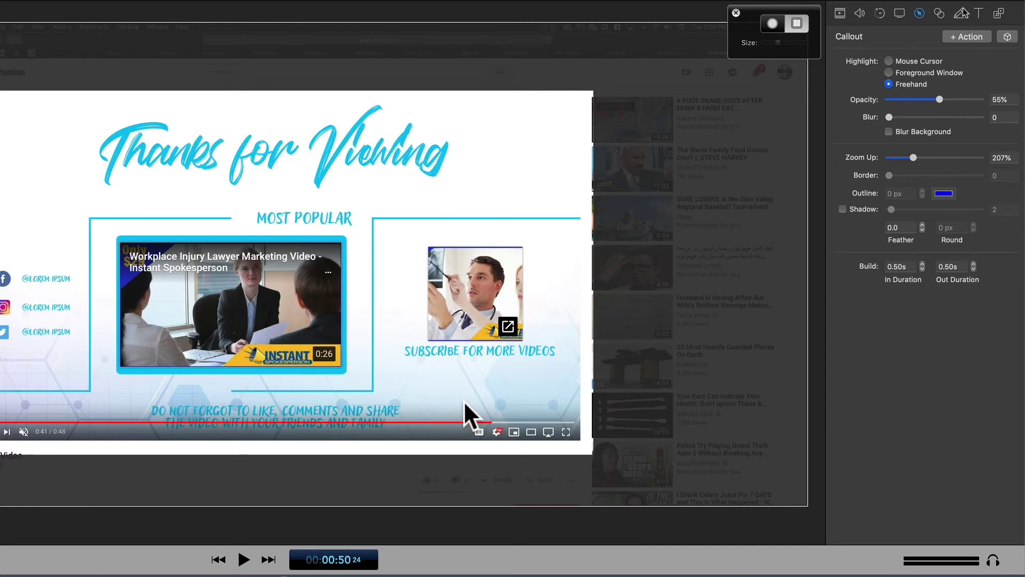
Add a touch callout action and place its circle over the Most Popular video thumbnail
{"action": "left_click", "coordinate": [938, 14]}
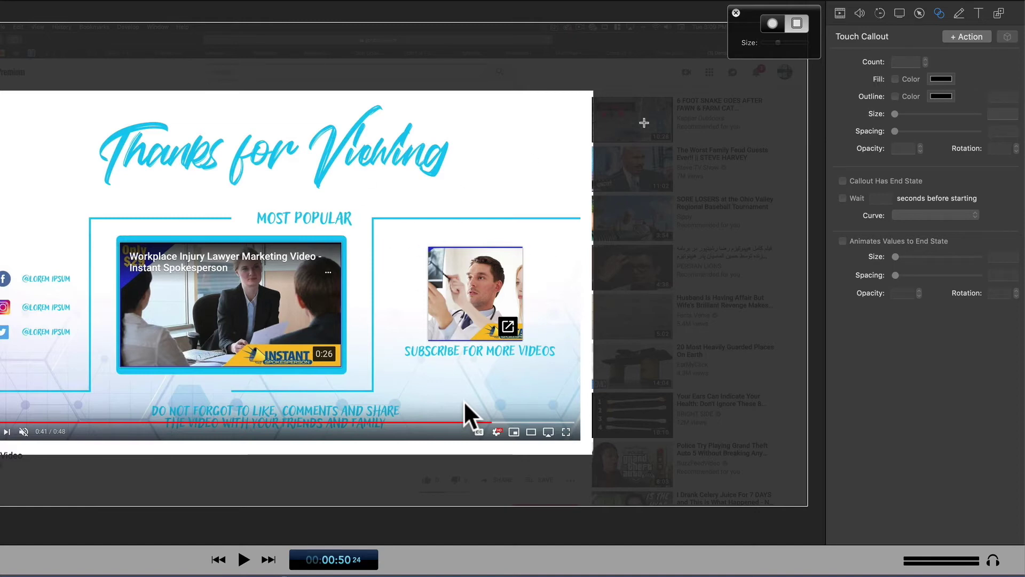
{"action": "left_click", "coordinate": [960, 40]}
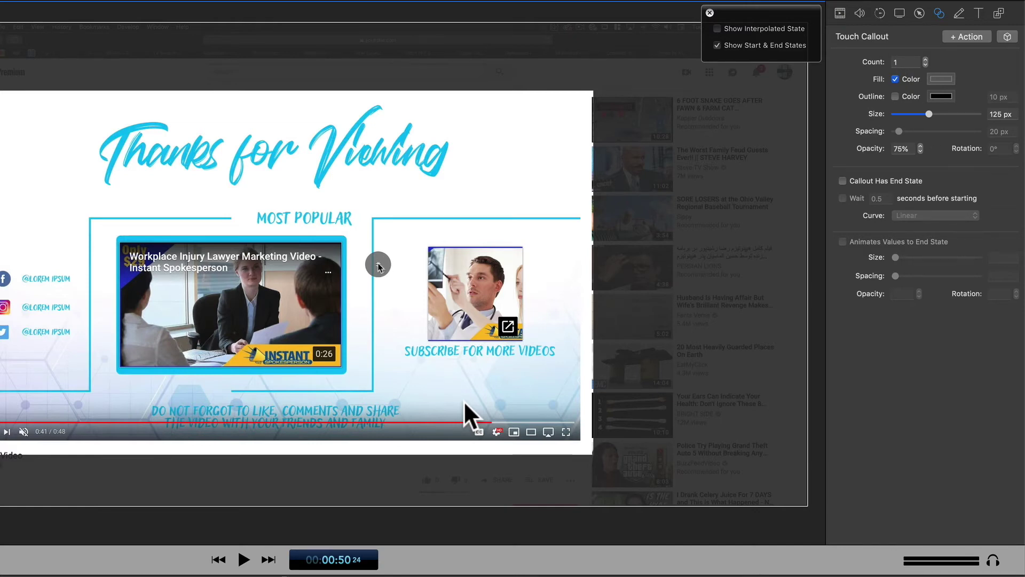
{"action": "left_click_drag", "start_coordinate": [378, 267], "coordinate": [212, 166]}
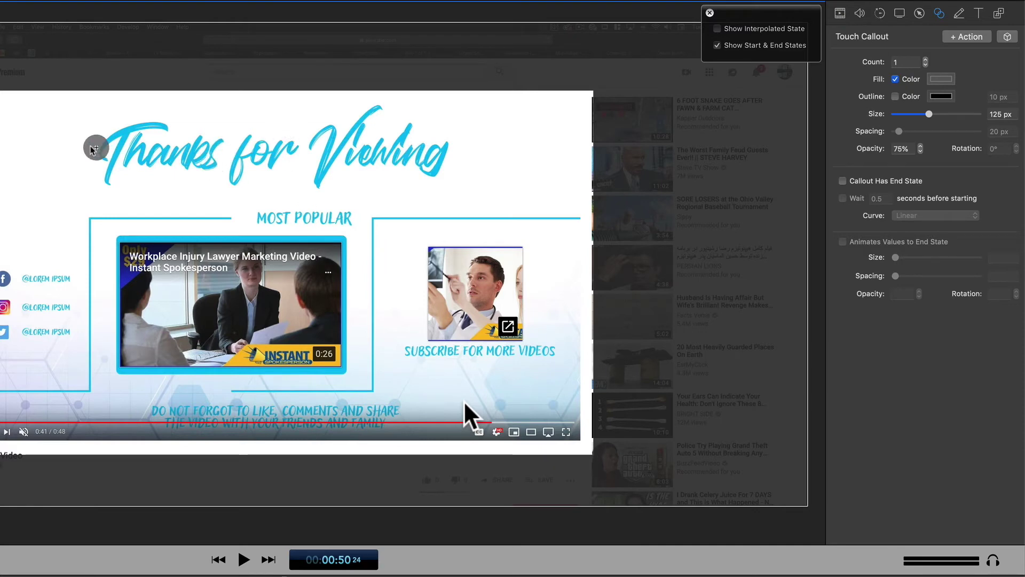
{"action": "left_click_drag", "start_coordinate": [71, 172], "coordinate": [143, 162]}
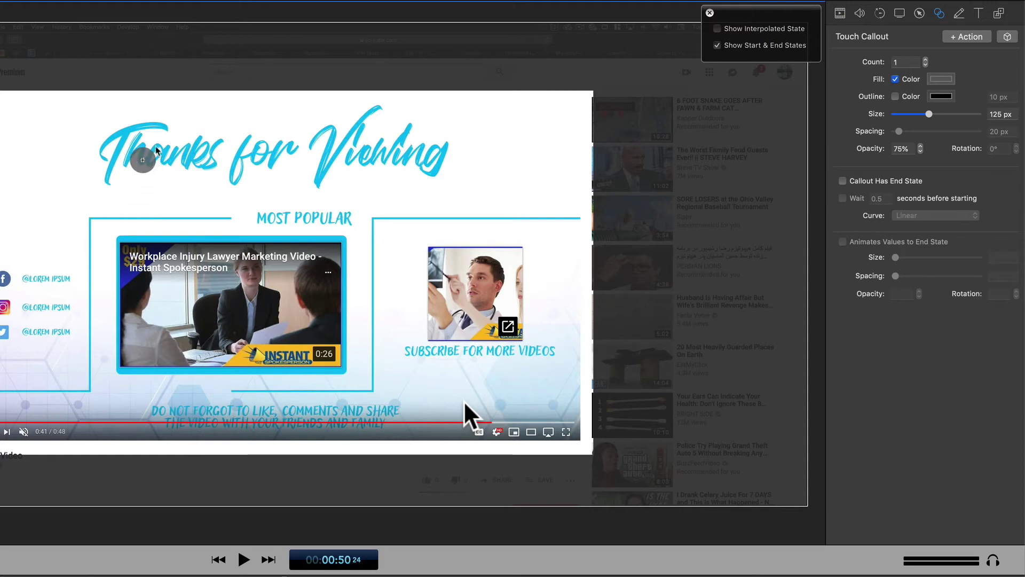
{"action": "left_click_drag", "start_coordinate": [142, 160], "coordinate": [272, 317]}
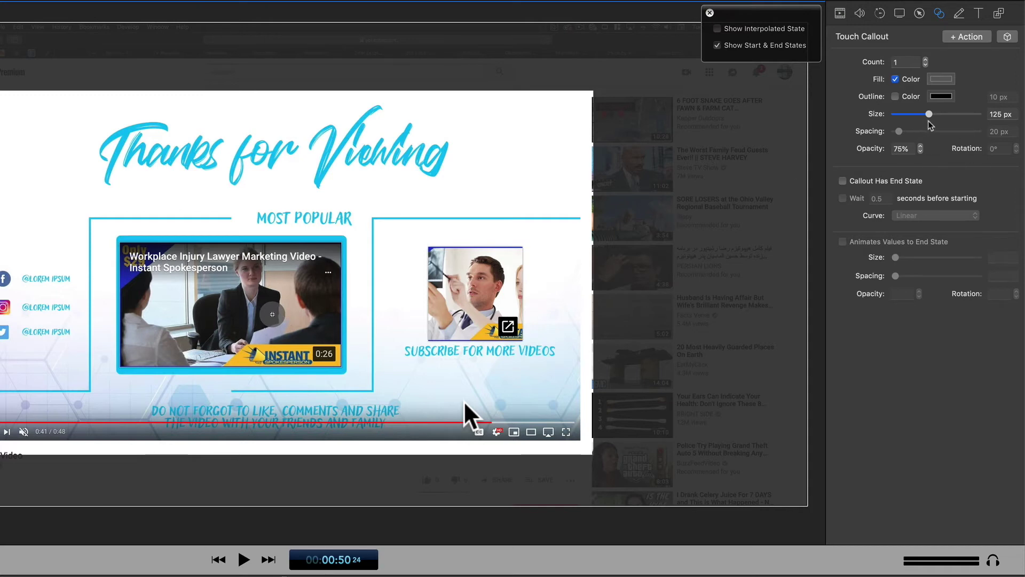
Enlarge the touch callout circle to 186 px and give it a dark red fill at 55% opacity
{"action": "mouse_move", "coordinate": [931, 116]}
{"action": "left_mouse_down"}
{"action": "mouse_move", "coordinate": [960, 117]}
{"action": "mouse_move", "coordinate": [947, 116]}
{"action": "left_mouse_up"}
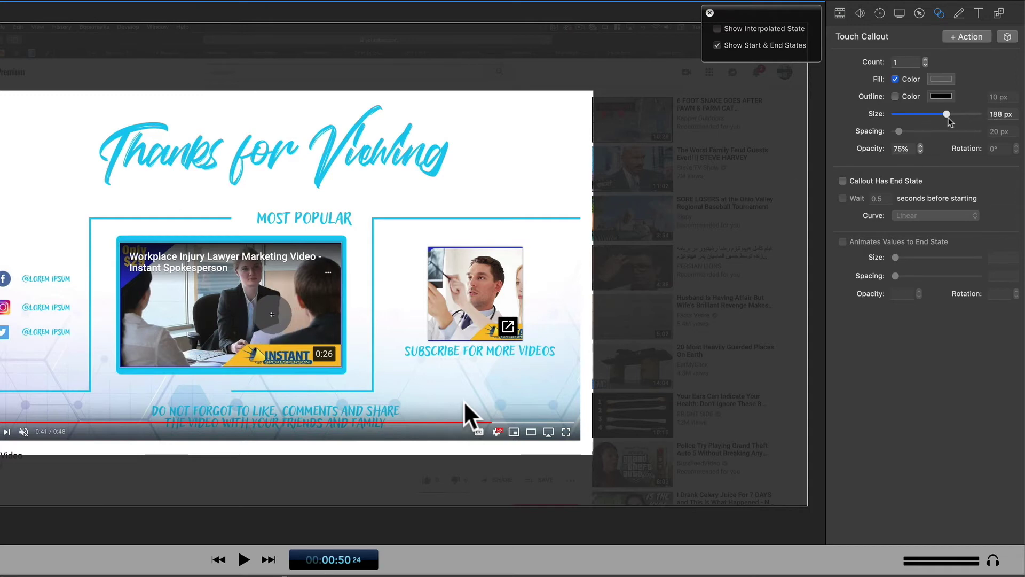
{"action": "left_click", "coordinate": [941, 78]}
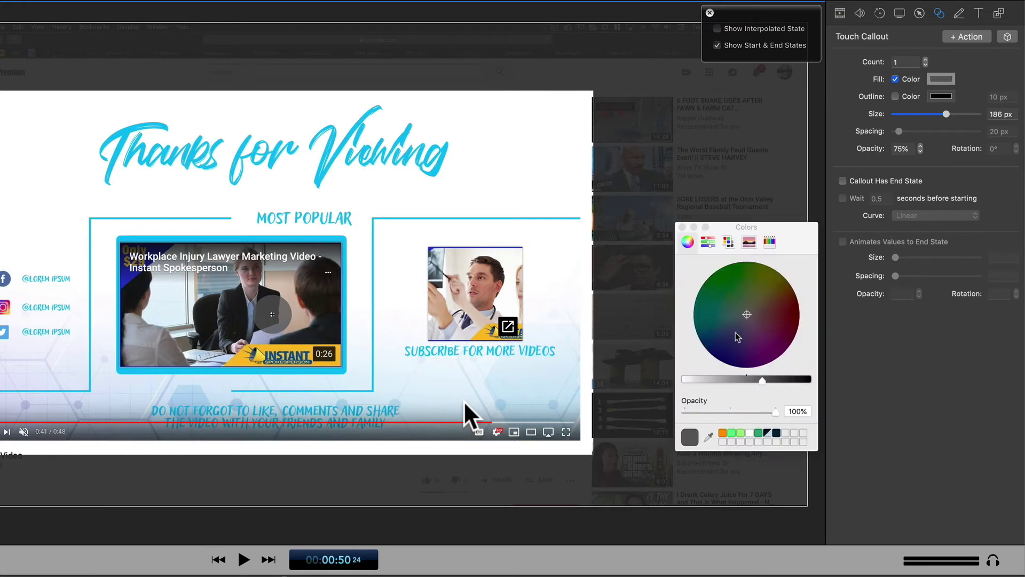
{"action": "left_click_drag", "start_coordinate": [746, 317], "coordinate": [798, 315]}
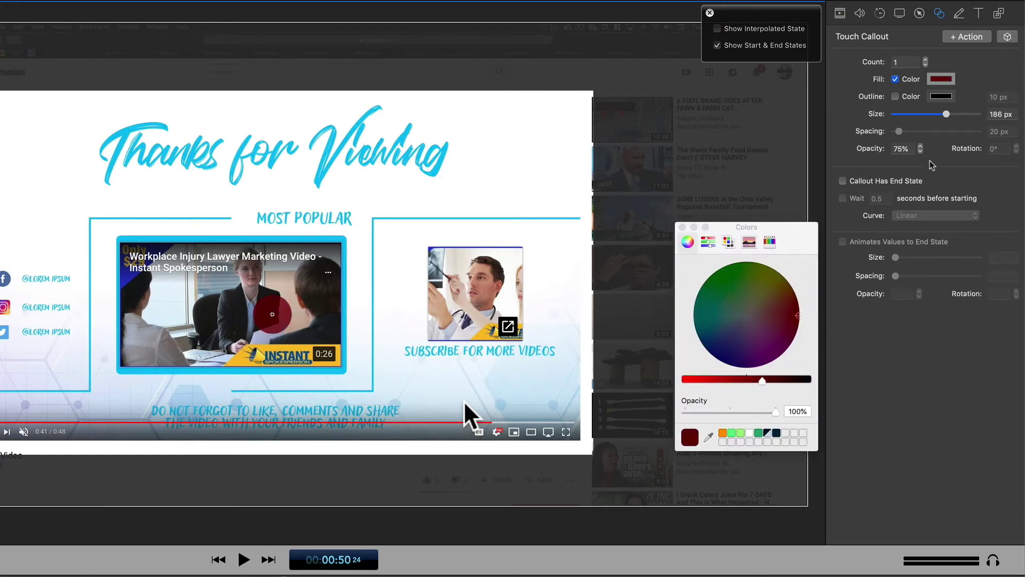
{"action": "left_click", "coordinate": [899, 150]}
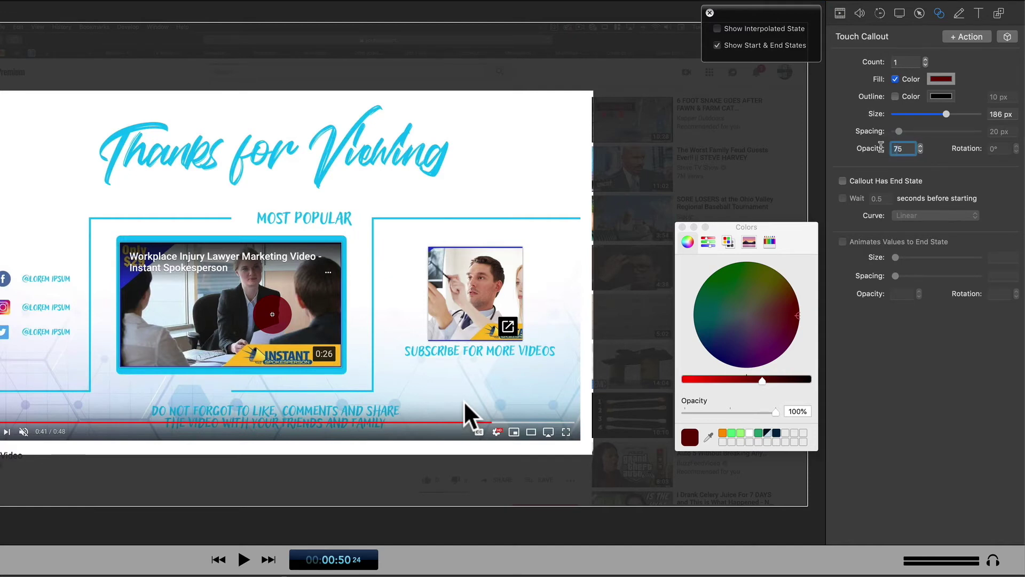
{"action": "type", "text": "55"}
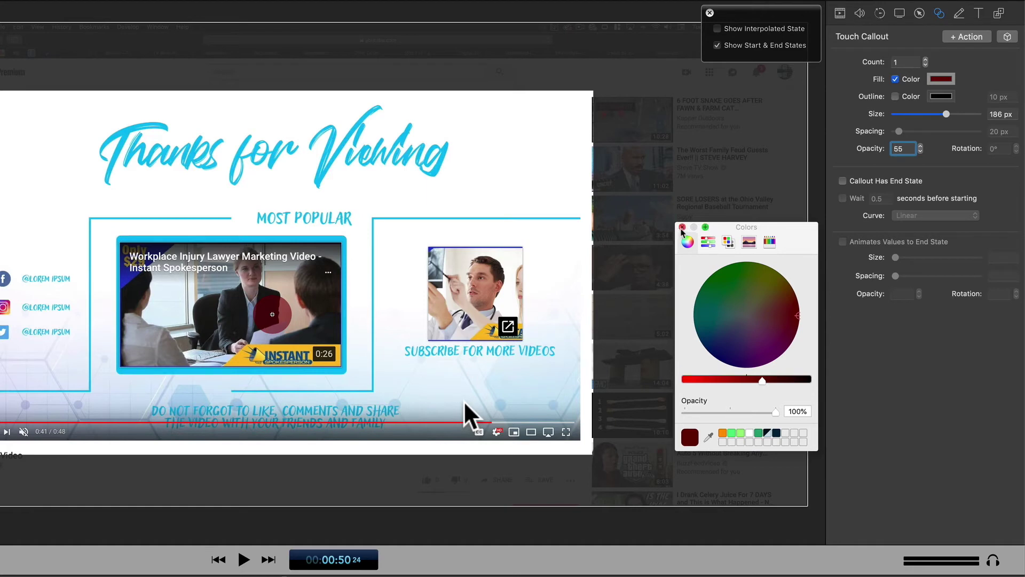
Try an end state with animated values on the touch callout, look at its curve options, and turn the end state off
{"action": "left_click", "coordinate": [842, 181]}
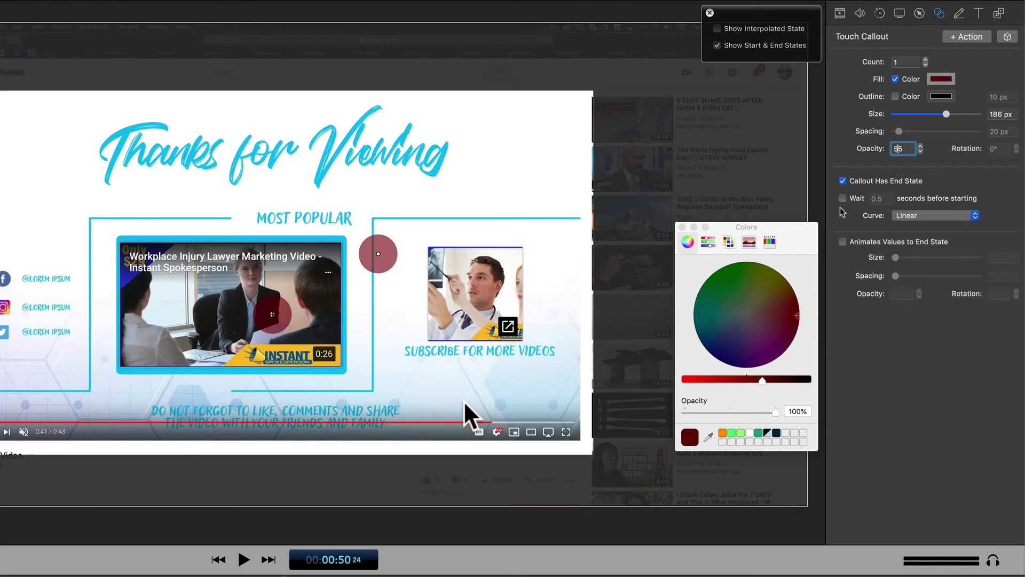
{"action": "left_click", "coordinate": [919, 216]}
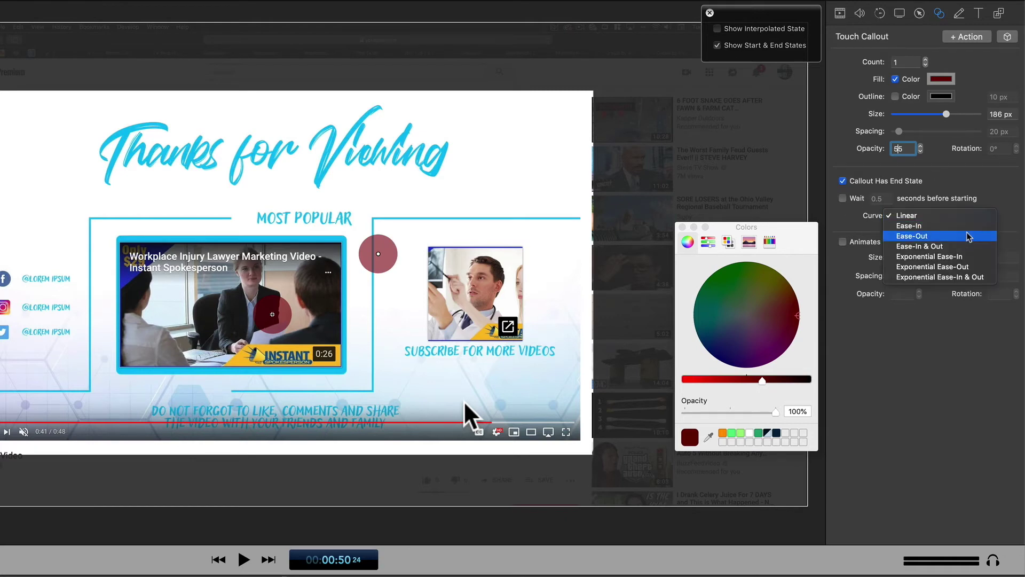
{"action": "left_click", "coordinate": [867, 216]}
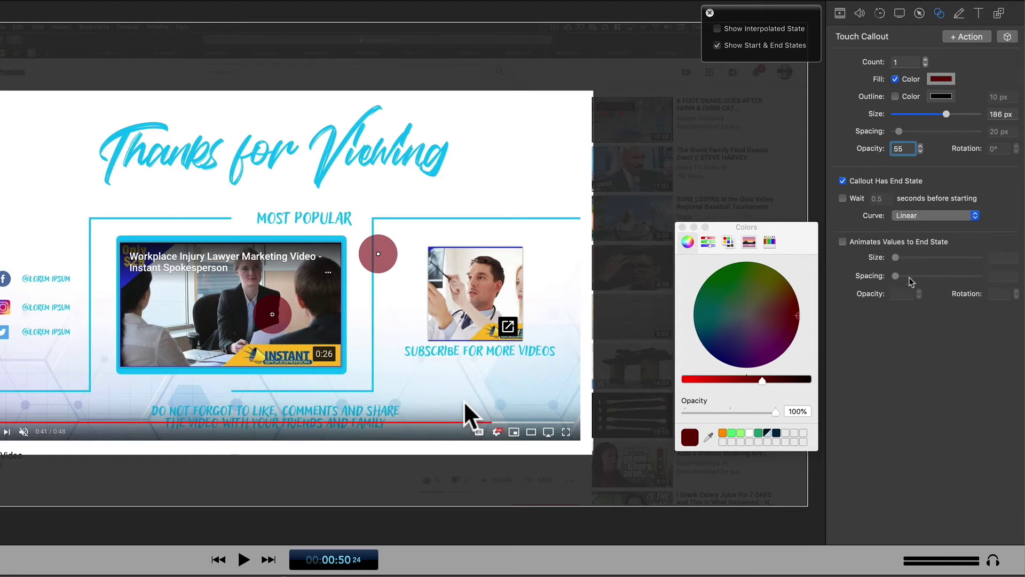
{"action": "left_click", "coordinate": [843, 243]}
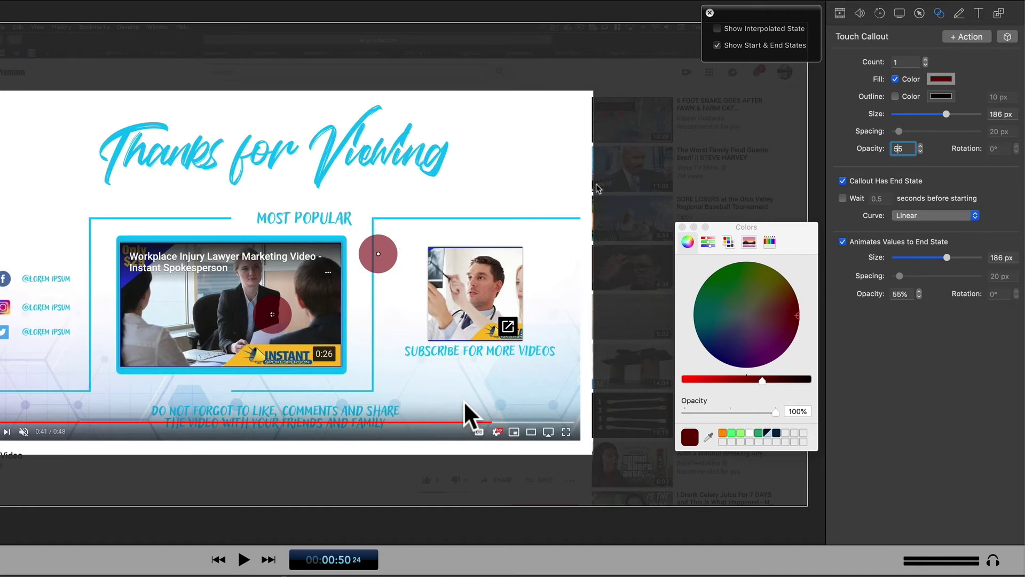
{"action": "left_click", "coordinate": [910, 61]}
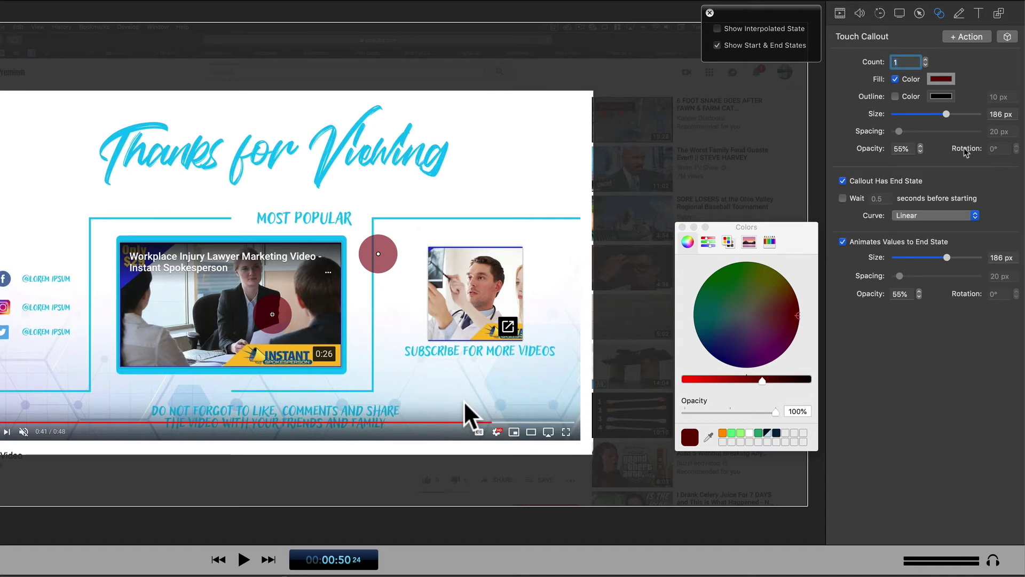
{"action": "left_click", "coordinate": [843, 181]}
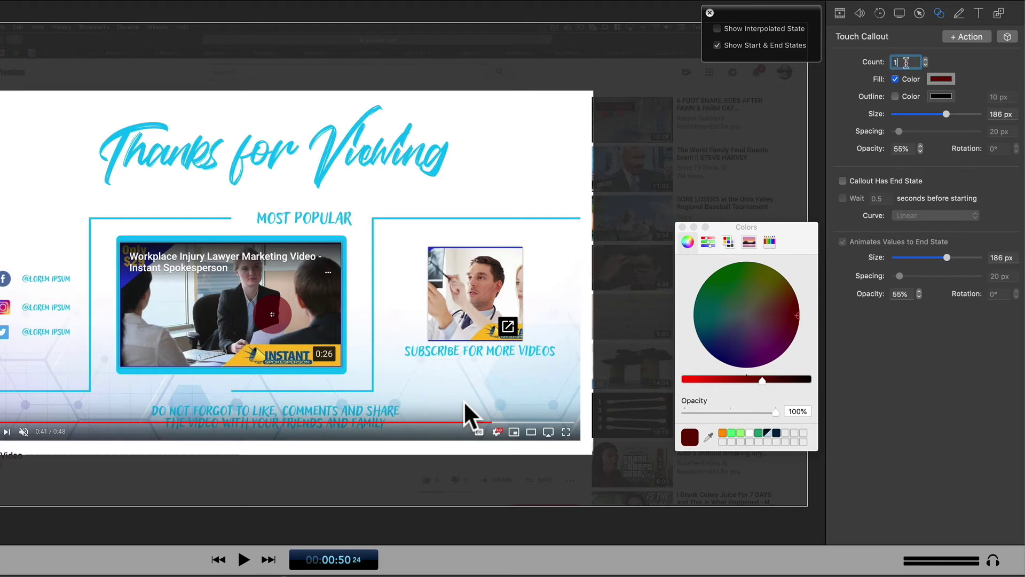
Set the touch callout's circle count to 3 and try repositioning the circles around the Most Popular video thumbnail
{"action": "type", "text": "2"}
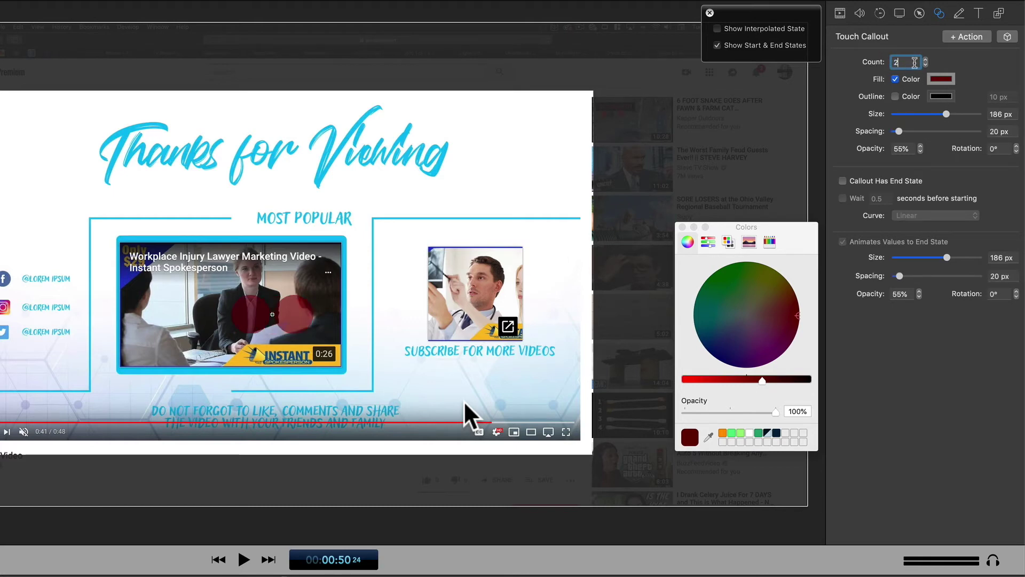
{"action": "key", "text": "BackSpace"}
{"action": "type", "text": "3"}
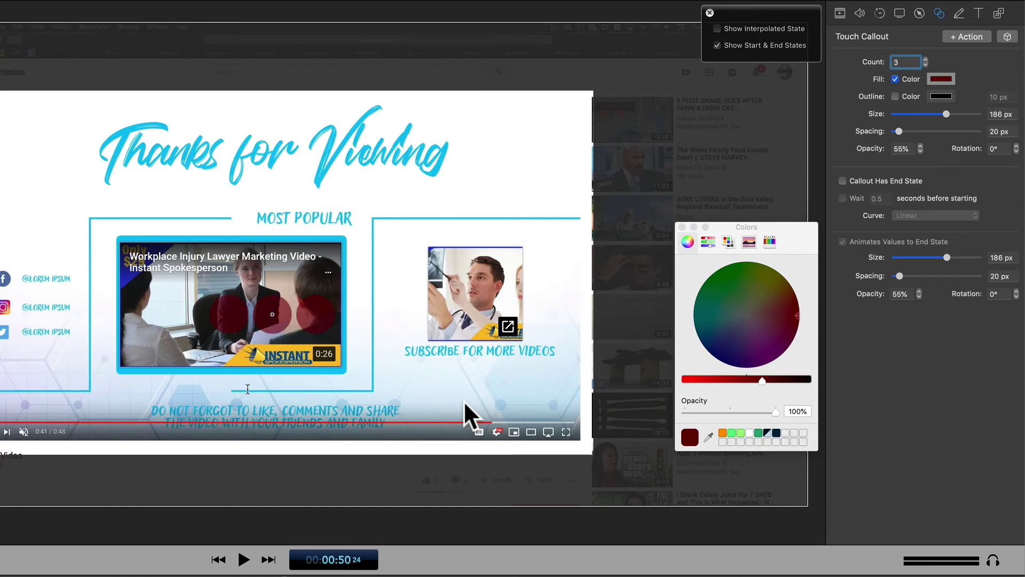
{"action": "left_click_drag", "start_coordinate": [274, 313], "coordinate": [276, 339]}
{"action": "left_click_drag", "start_coordinate": [273, 397], "coordinate": [389, 343]}
Add an annotations clip and draw a blue double-headed arrow slanting downward from the "Thanks for Viewing" title
{"action": "left_click", "coordinate": [960, 15]}
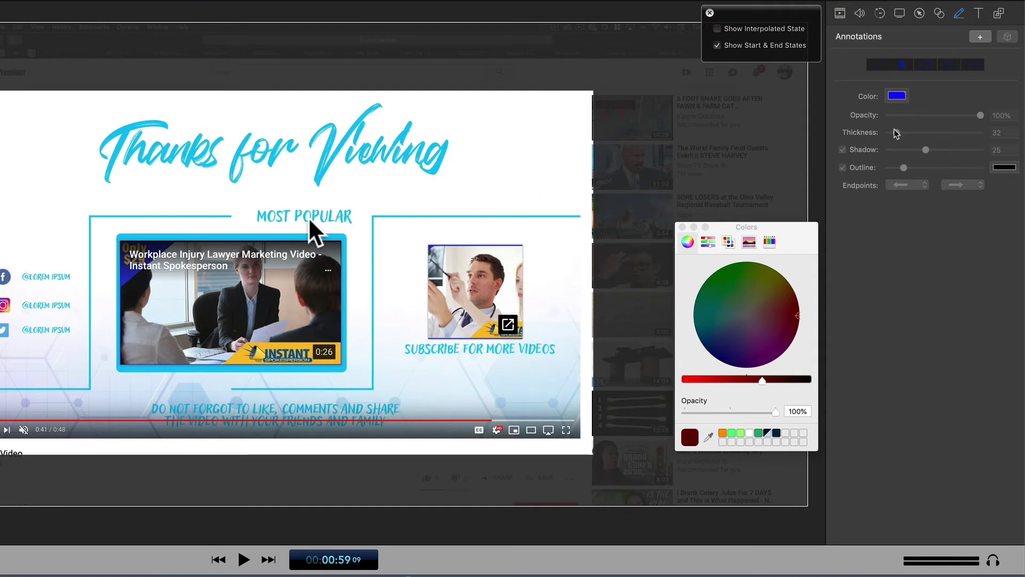
{"action": "left_click", "coordinate": [979, 37]}
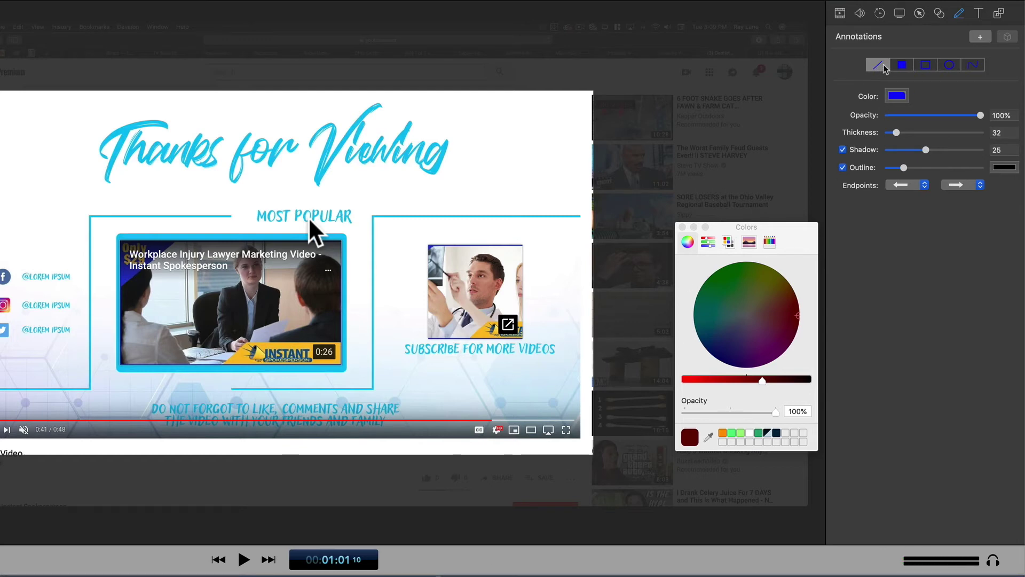
{"action": "left_click_drag", "start_coordinate": [173, 163], "coordinate": [520, 219]}
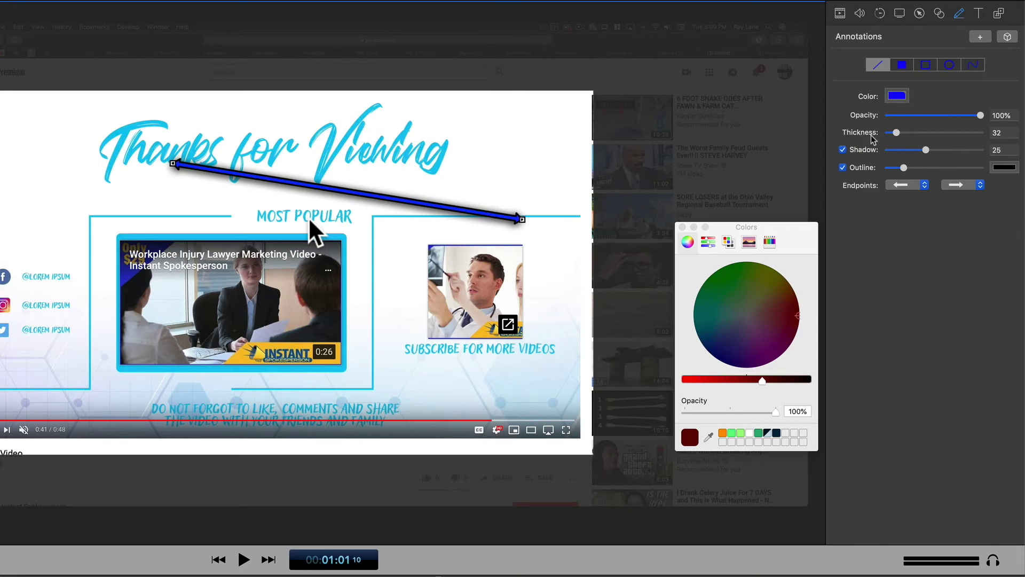
Turn off the arrow's outline and shadow, and turn both back on
{"action": "left_click", "coordinate": [843, 167]}
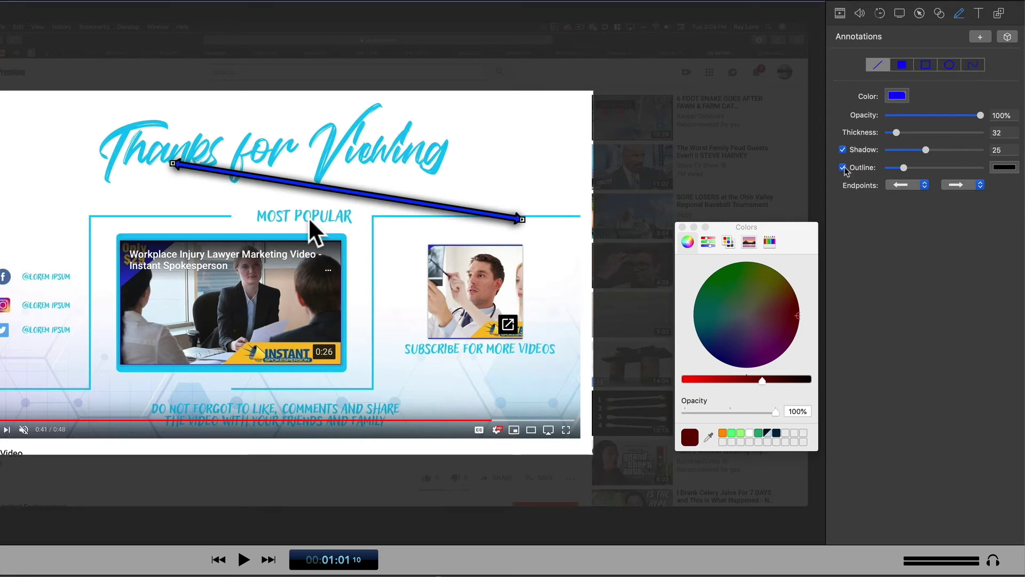
{"action": "left_click", "coordinate": [842, 150]}
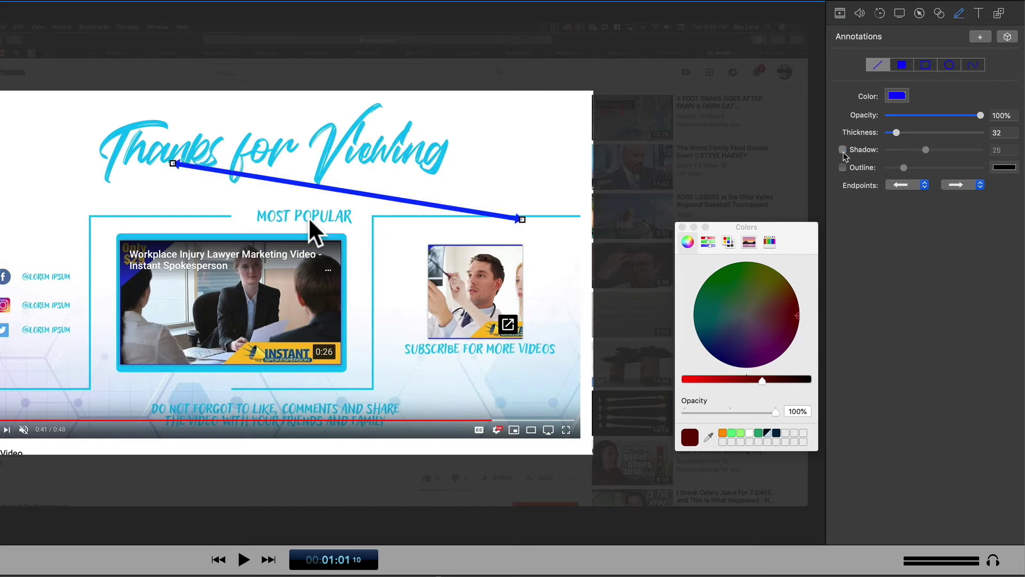
{"action": "left_click", "coordinate": [843, 150]}
{"action": "left_click", "coordinate": [843, 167]}
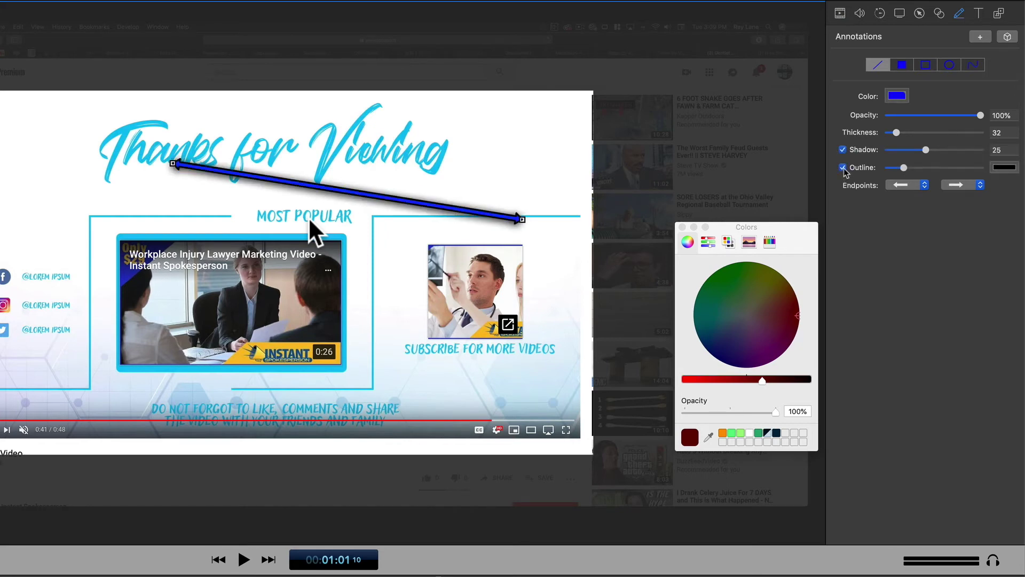
Try a round start endpoint on the arrow line, and change that endpoint to a plain end
{"action": "left_click", "coordinate": [907, 185]}
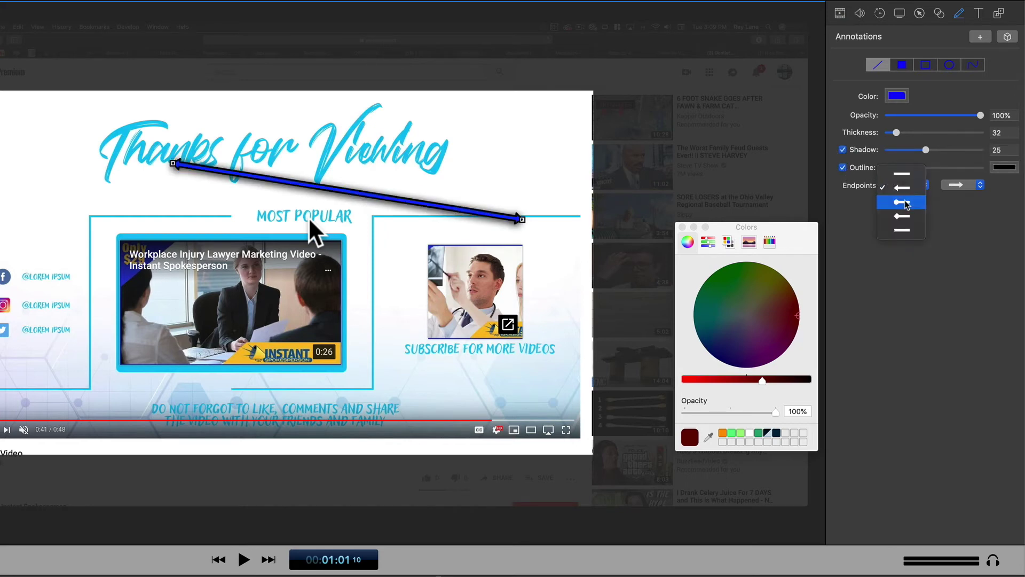
{"action": "left_click", "coordinate": [906, 203]}
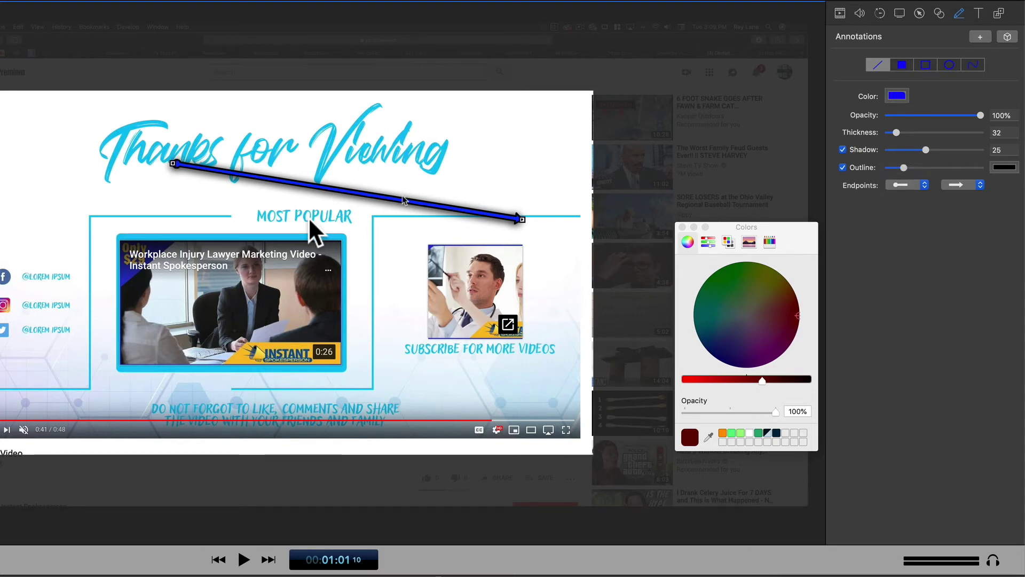
{"action": "left_click", "coordinate": [908, 185]}
{"action": "left_click", "coordinate": [915, 165]}
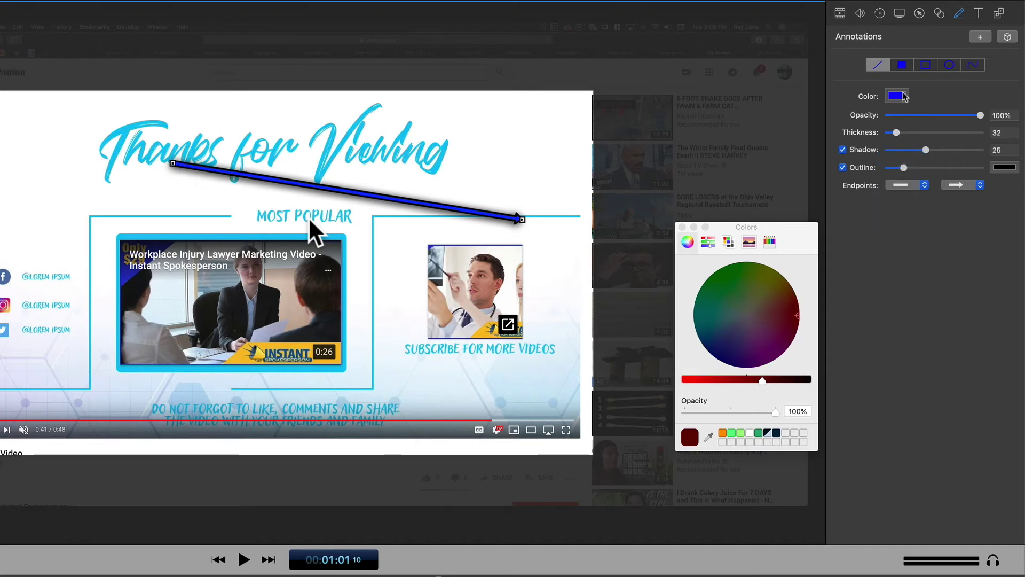
Draw a filled blue rectangle below the word "Viewing" and an outlined blue rectangle between the video and subscribe thumbnails
{"action": "left_click", "coordinate": [901, 64]}
{"action": "left_click_drag", "start_coordinate": [321, 166], "coordinate": [459, 194]}
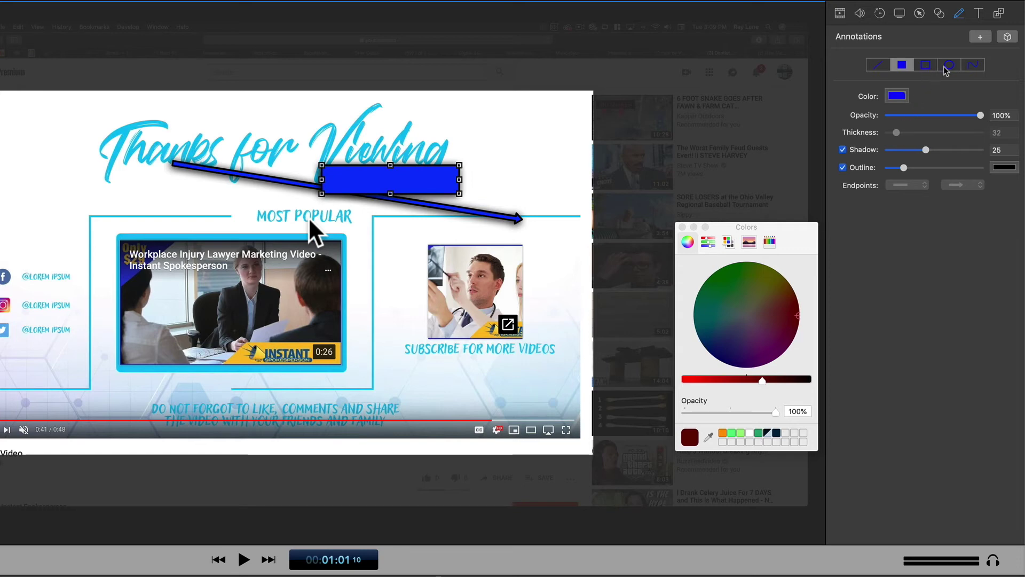
{"action": "left_click", "coordinate": [926, 66]}
{"action": "left_click_drag", "start_coordinate": [277, 285], "coordinate": [549, 416]}
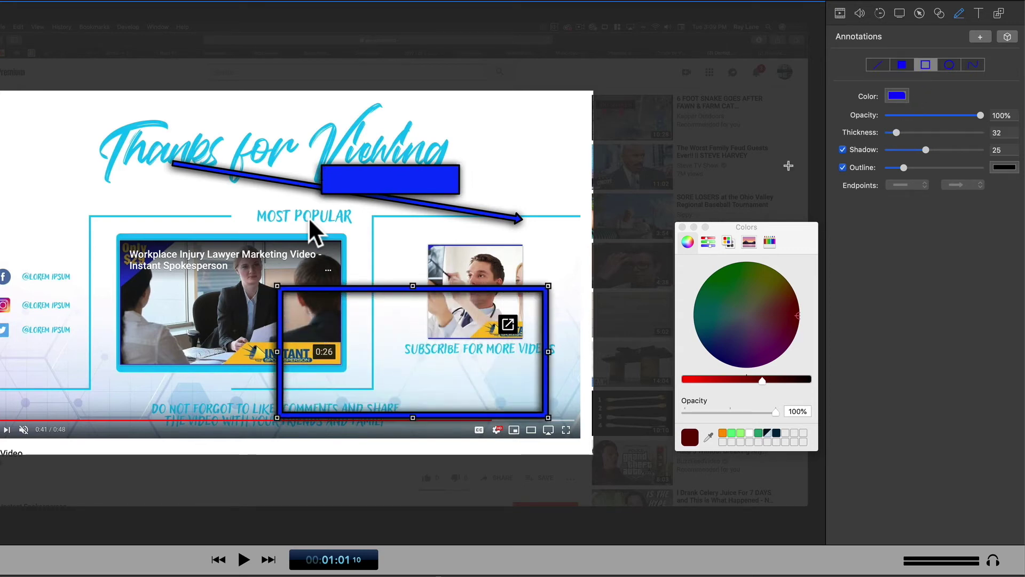
Draw a blue ellipse overlapping the Most Popular thumbnail's upper-left corner and a freehand line across the title
{"action": "left_click", "coordinate": [950, 66]}
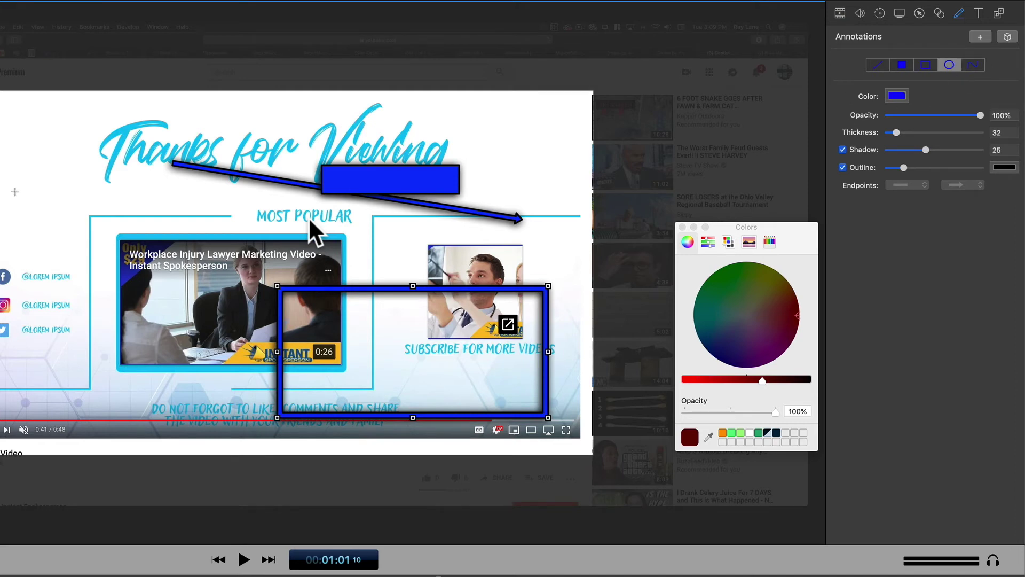
{"action": "left_click_drag", "start_coordinate": [26, 191], "coordinate": [187, 321]}
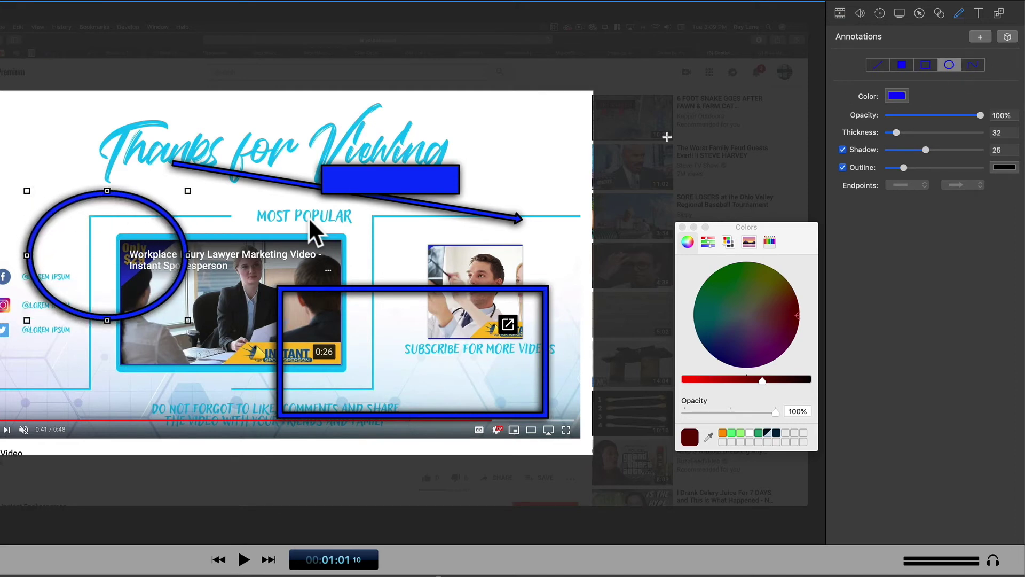
{"action": "left_click", "coordinate": [973, 65]}
{"action": "mouse_move", "coordinate": [73, 123]}
{"action": "left_mouse_down"}
{"action": "mouse_move", "coordinate": [166, 130]}
{"action": "mouse_move", "coordinate": [218, 151]}
{"action": "mouse_move", "coordinate": [310, 130]}
{"action": "mouse_move", "coordinate": [335, 161]}
{"action": "mouse_move", "coordinate": [427, 136]}
{"action": "mouse_move", "coordinate": [518, 172]}
{"action": "mouse_move", "coordinate": [526, 193]}
{"action": "left_mouse_up"}
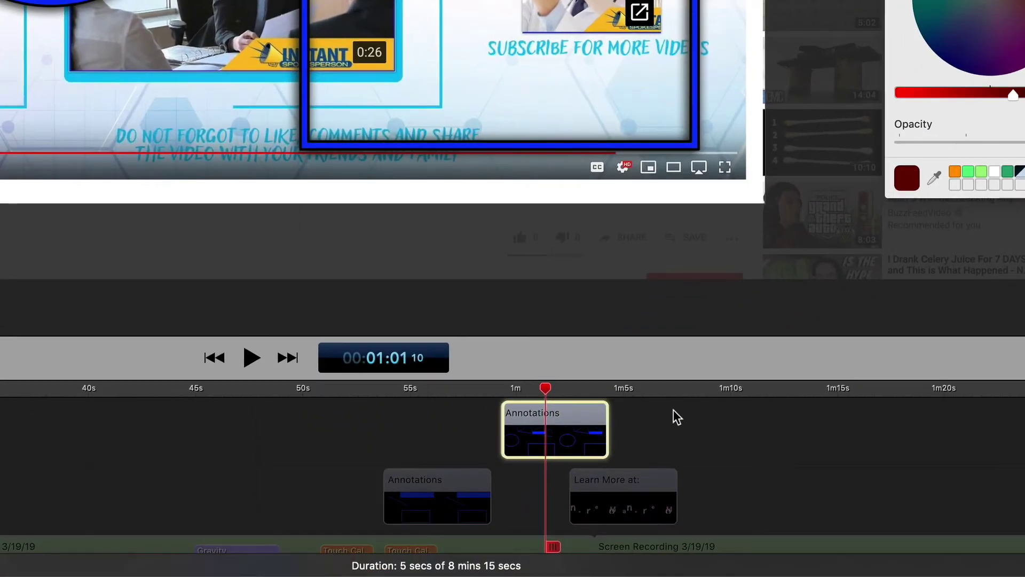
Delete the annotations clip at the playhead from the timeline
{"action": "left_click", "coordinate": [674, 409]}
{"action": "left_click", "coordinate": [552, 409]}
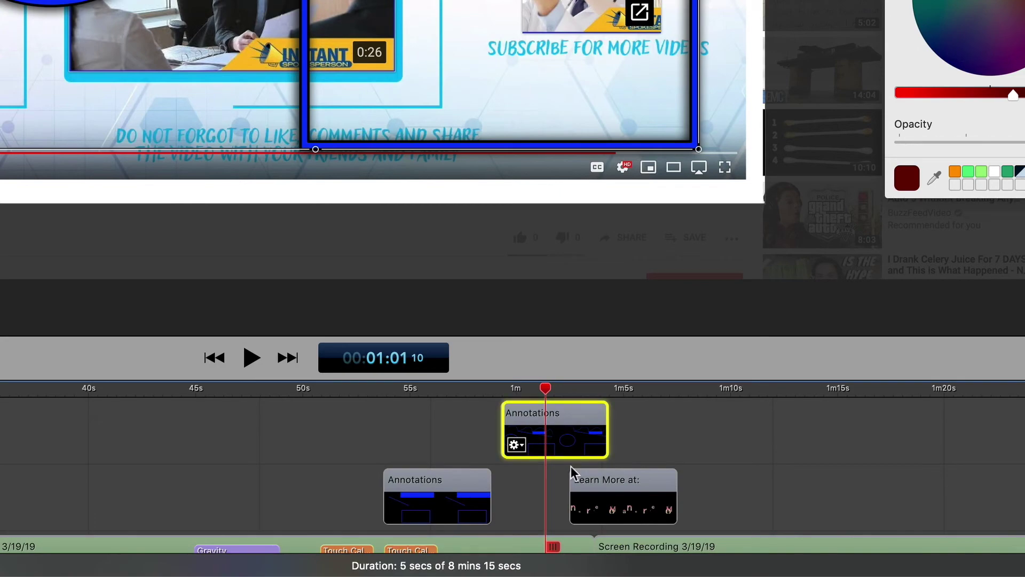
{"action": "key", "text": "BackSpace"}
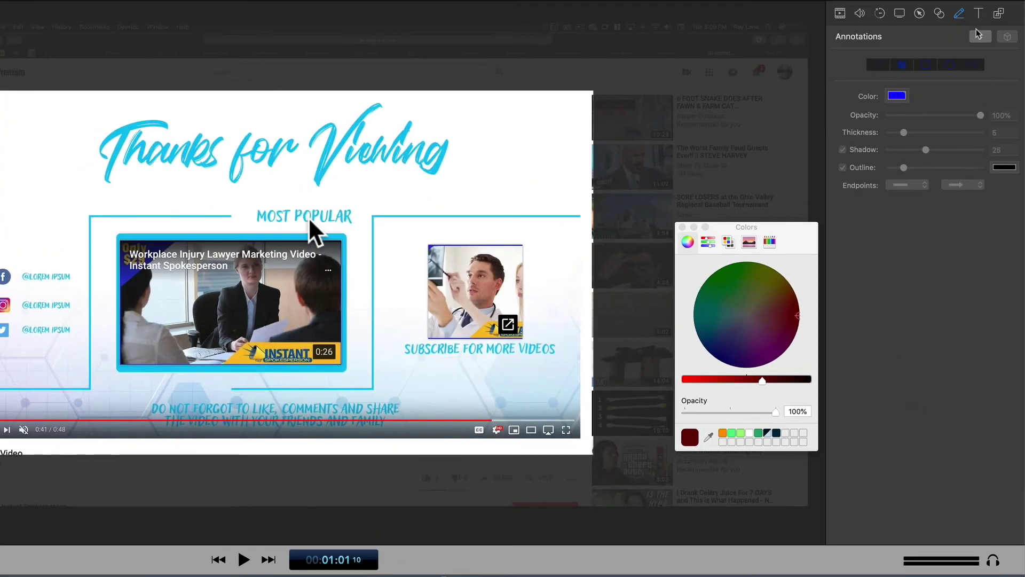
Add a text clip, move its text box clear of the overlapping "Learn More at:" text, and delete that older text
{"action": "left_click", "coordinate": [979, 13]}
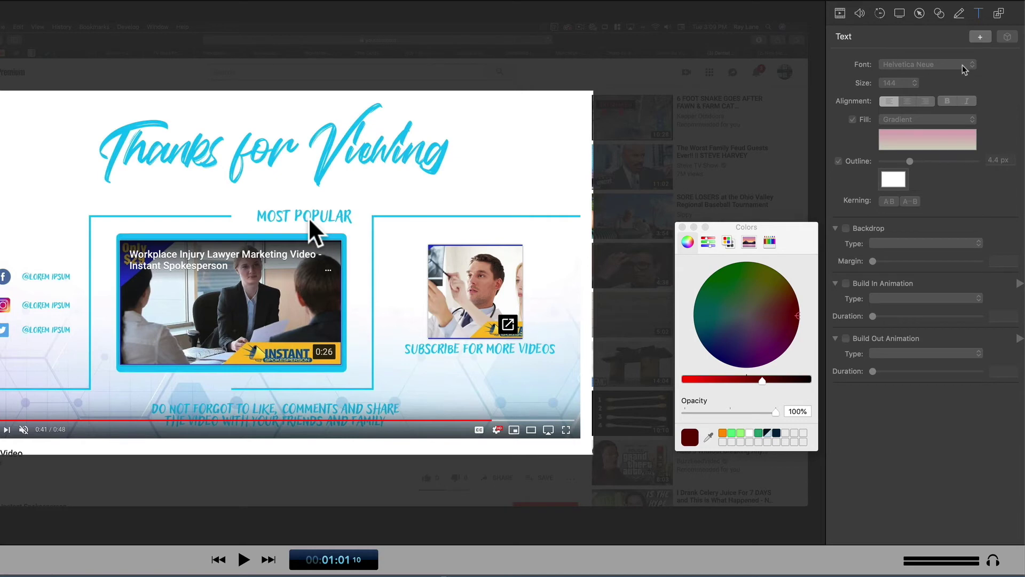
{"action": "left_click", "coordinate": [980, 37]}
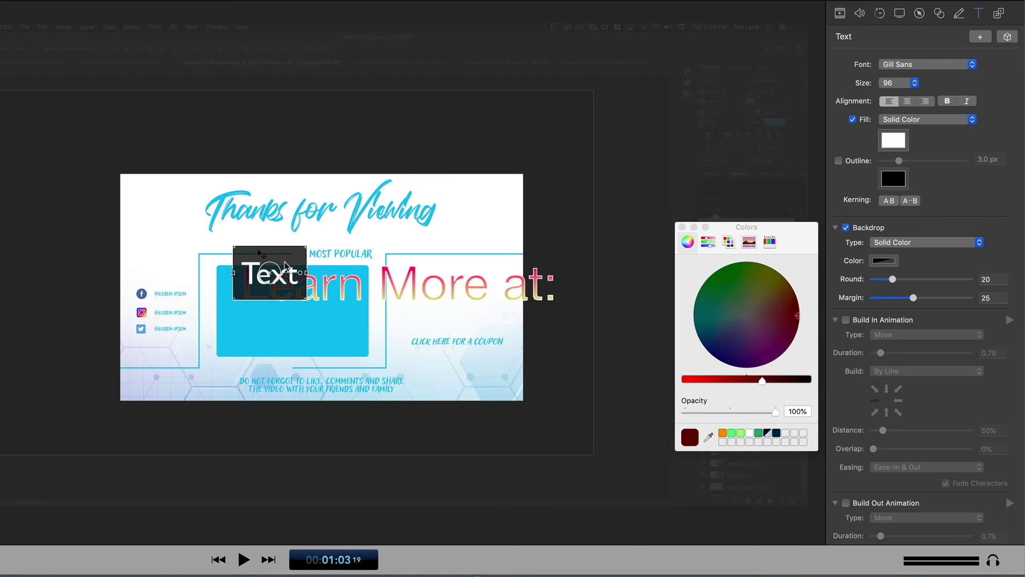
{"action": "left_click_drag", "start_coordinate": [286, 265], "coordinate": [228, 344]}
{"action": "left_click", "coordinate": [317, 298]}
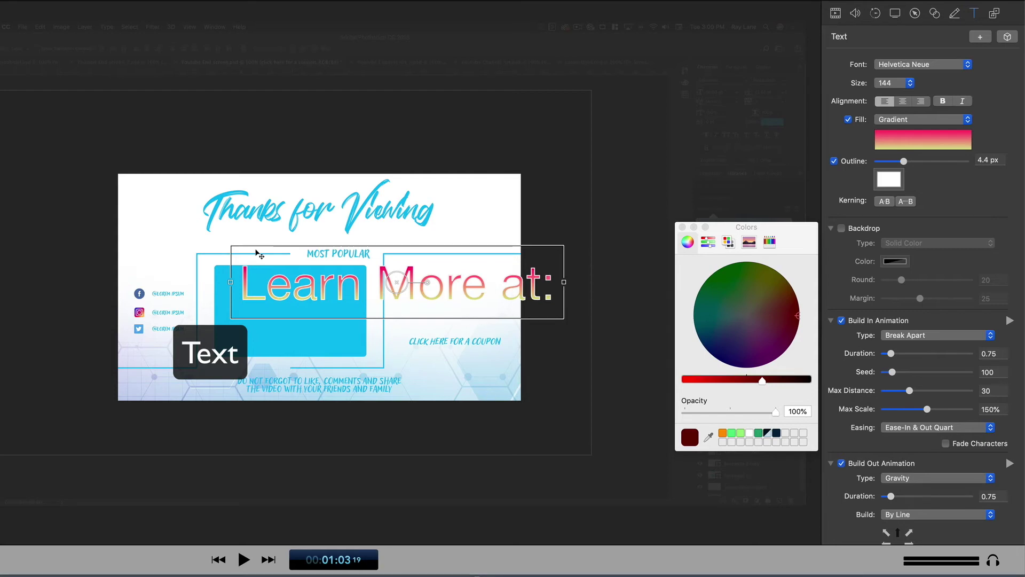
{"action": "key", "text": "Delete"}
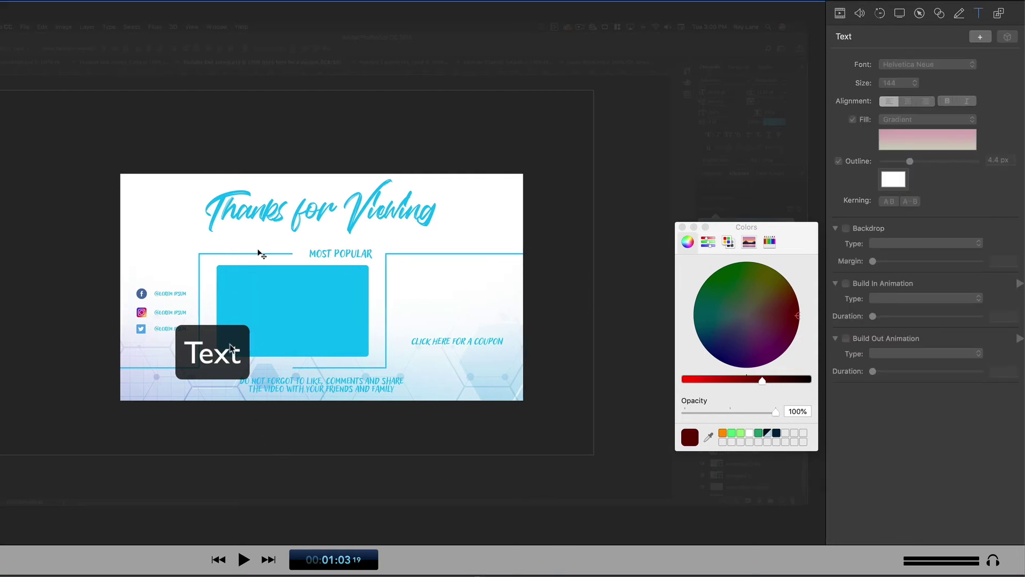
Move the new text box up over the "Thanks for Viewing" title and change its wording to "Text For Me"
{"action": "left_click_drag", "start_coordinate": [218, 356], "coordinate": [301, 242]}
{"action": "double_click", "coordinate": [292, 237]}
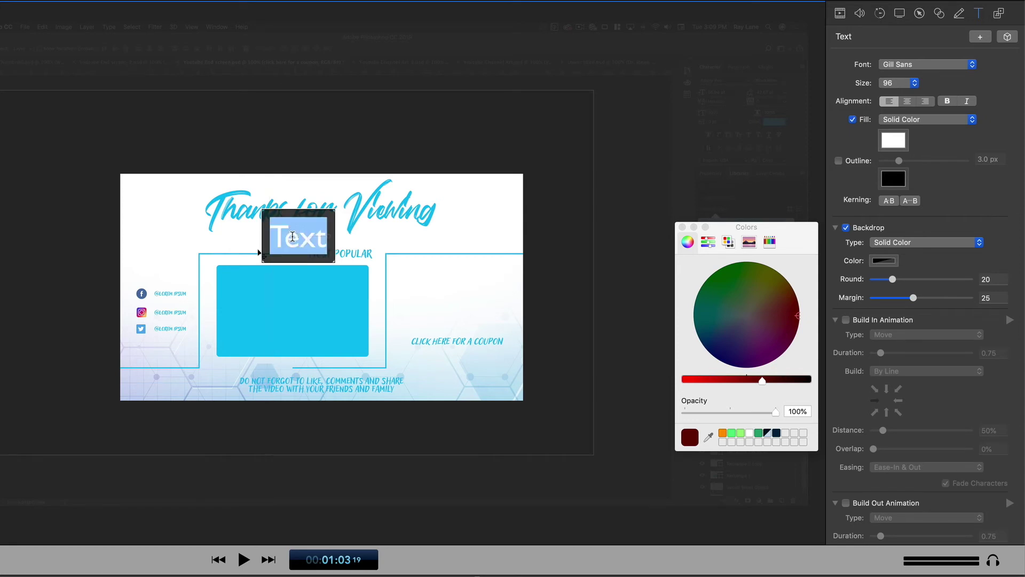
{"action": "type", "text": "T"}
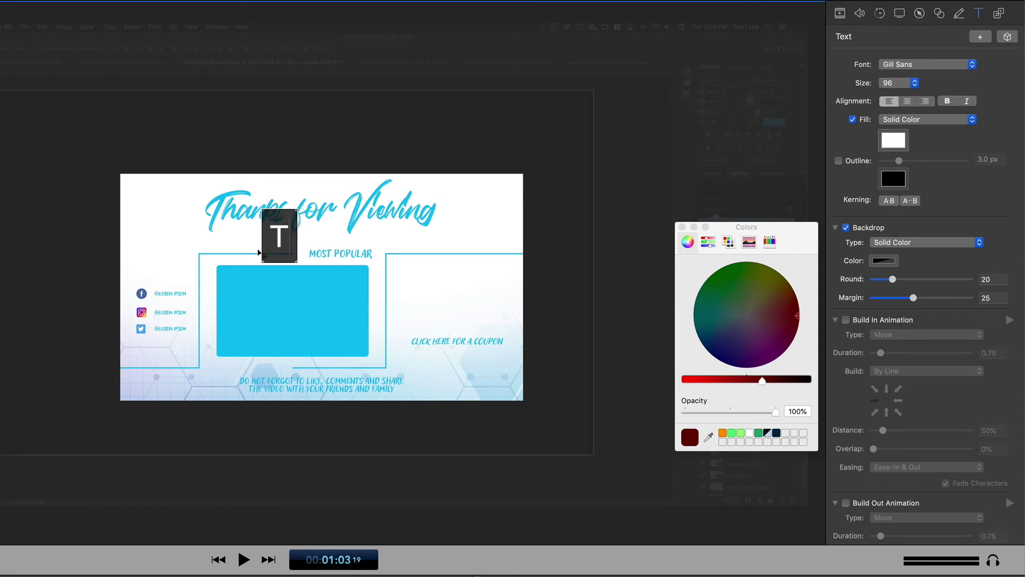
{"action": "type", "text": "ext F"}
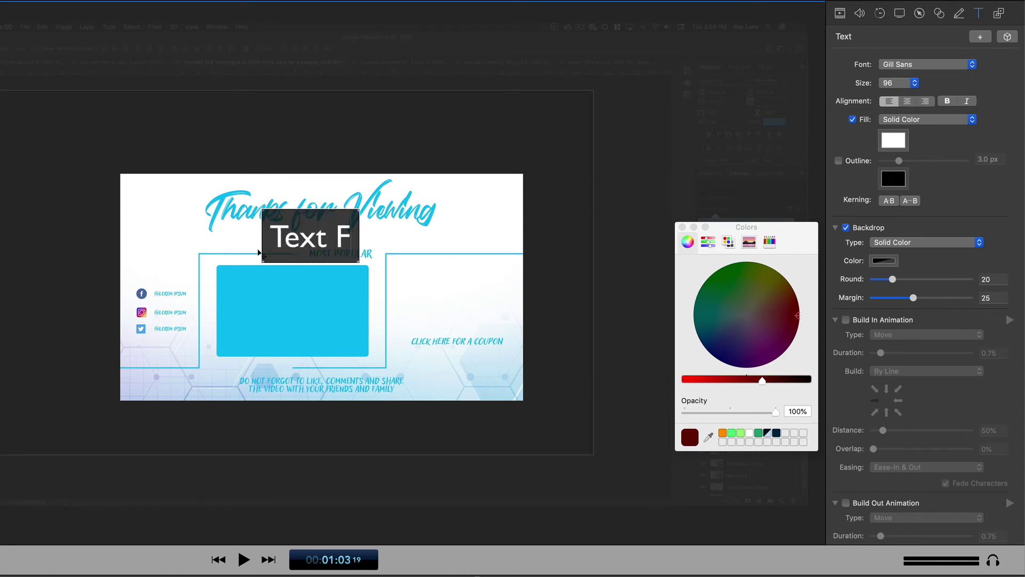
{"action": "type", "text": "or Me"}
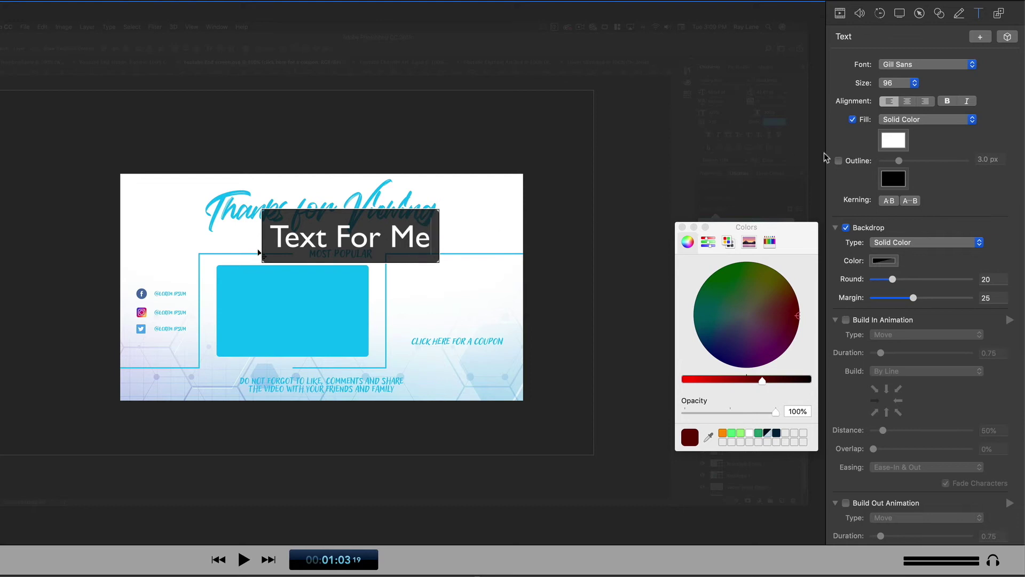
Set the font of the whole "Text For Me" text to Geneva
{"action": "triple_click", "coordinate": [394, 243]}
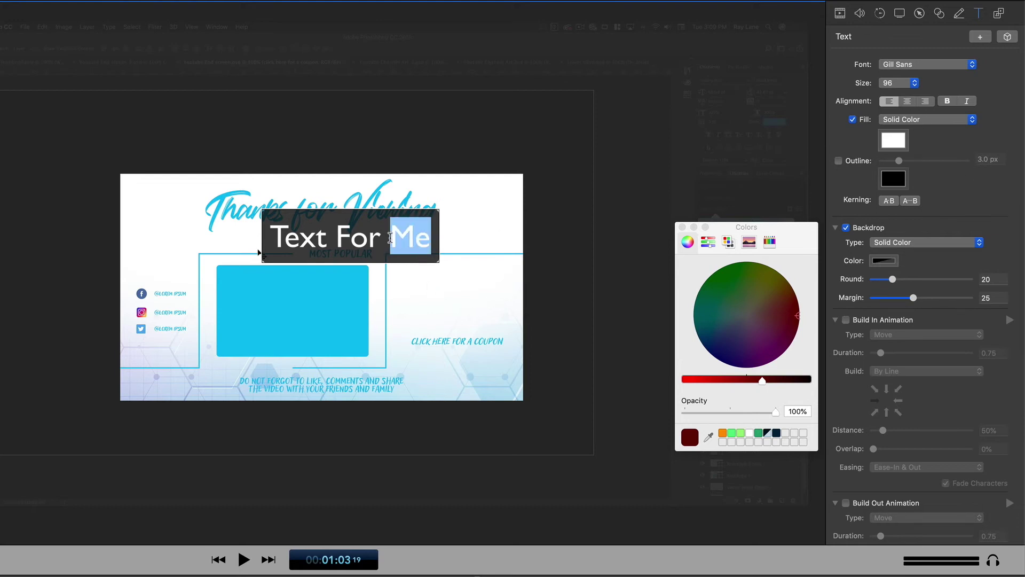
{"action": "left_click", "coordinate": [910, 65]}
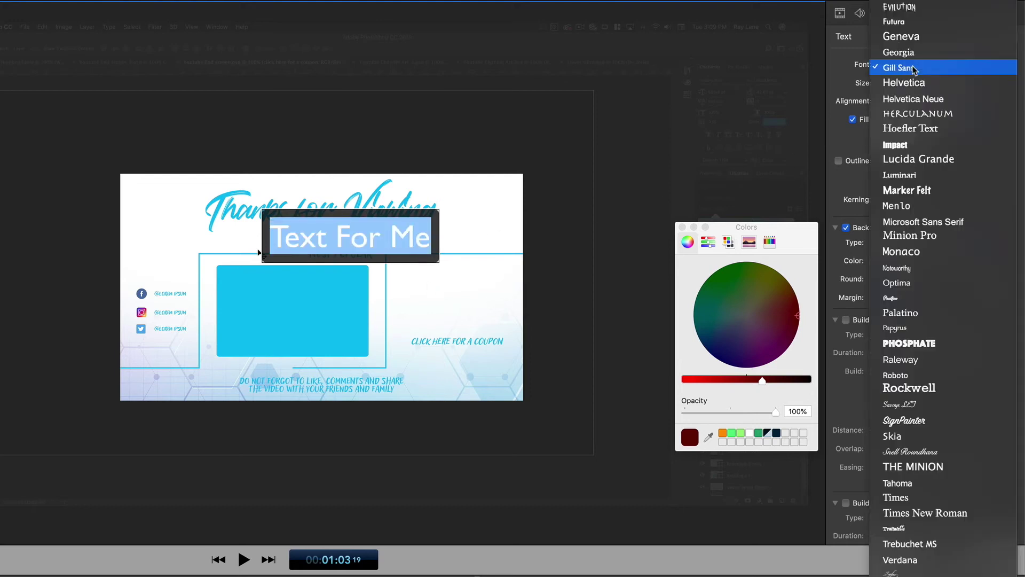
{"action": "left_click", "coordinate": [923, 38]}
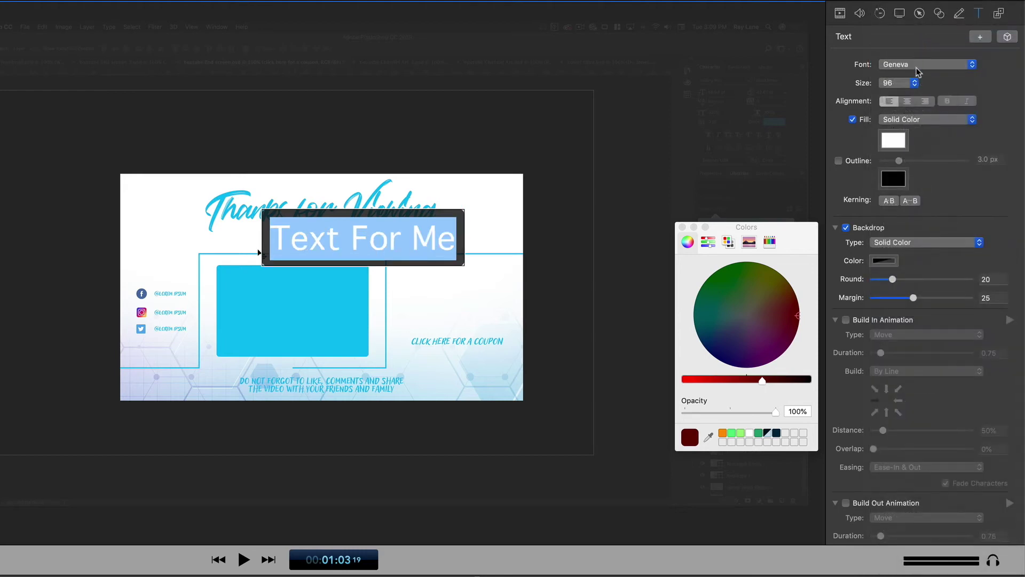
Try the "Text For Me" text at size 48 and settle on size 144
{"action": "left_click", "coordinate": [902, 82]}
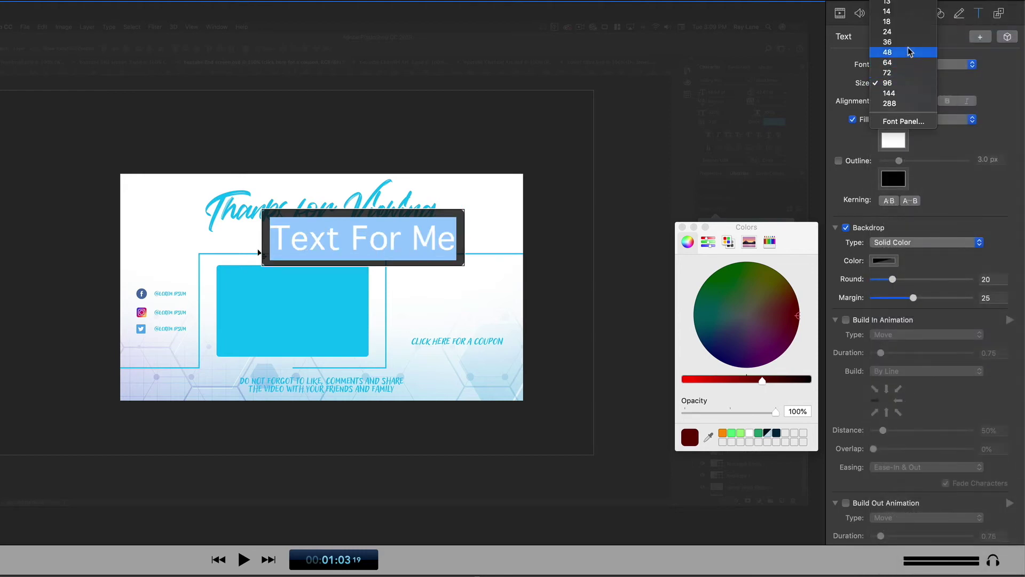
{"action": "left_click", "coordinate": [908, 52]}
{"action": "left_click", "coordinate": [898, 85]}
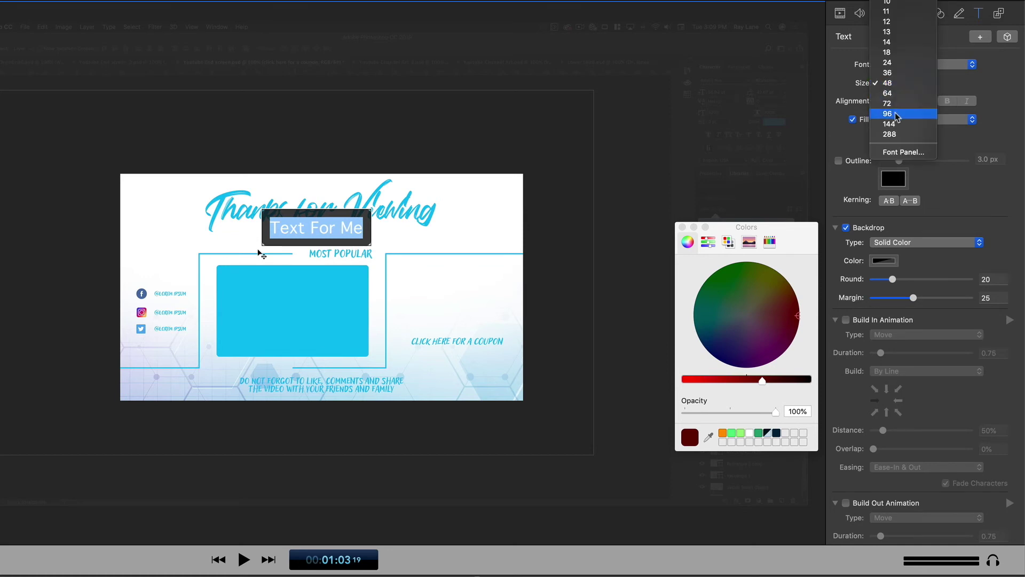
{"action": "left_click", "coordinate": [897, 122]}
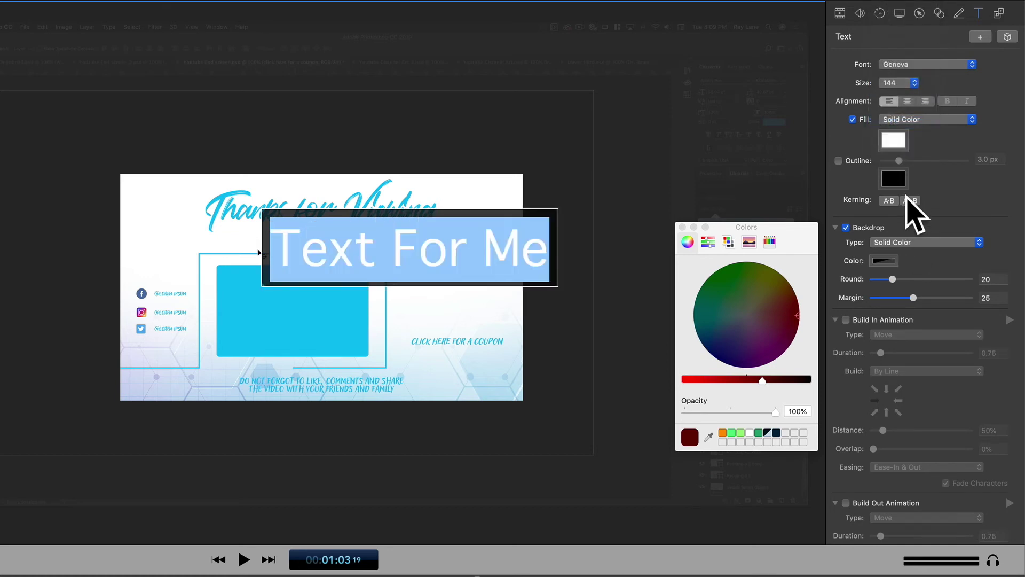
Recolor the text's solid fill orange and switch the fill type to Gradient
{"action": "left_click", "coordinate": [891, 141]}
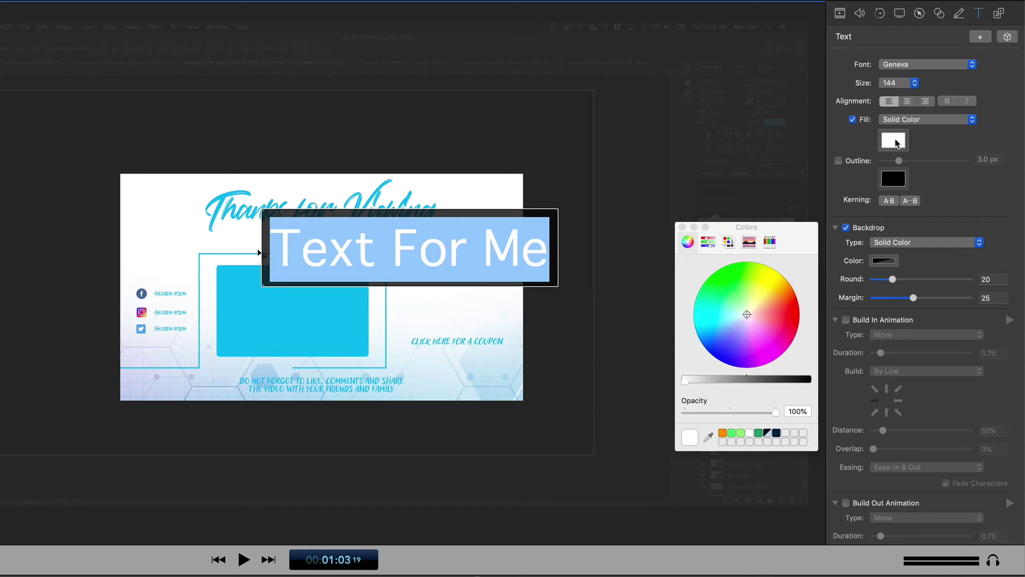
{"action": "left_click_drag", "start_coordinate": [755, 325], "coordinate": [790, 298]}
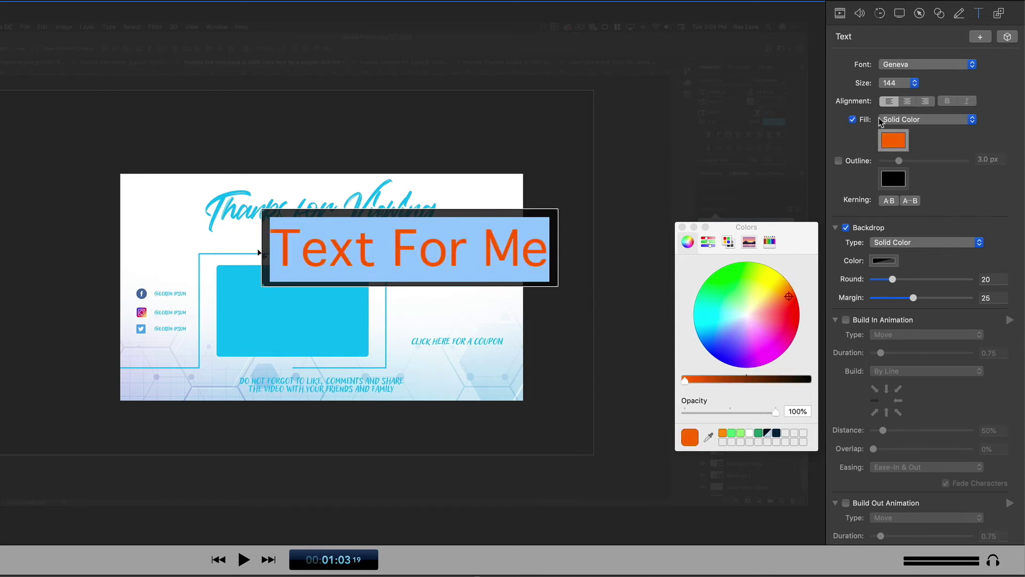
{"action": "left_click", "coordinate": [897, 120]}
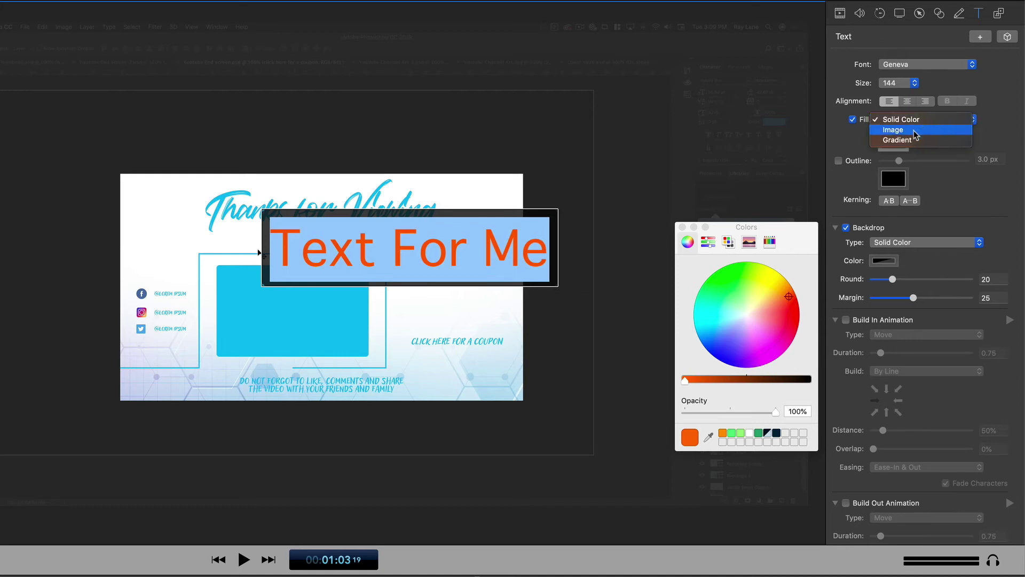
{"action": "left_click", "coordinate": [911, 141]}
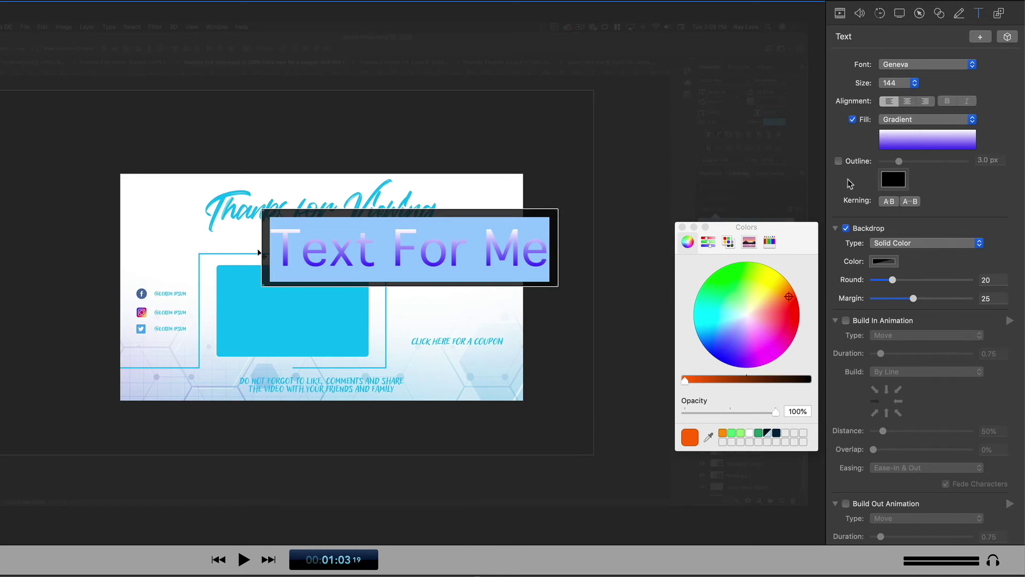
Turn on the text outline and set its color to a medium purple
{"action": "left_click", "coordinate": [840, 163]}
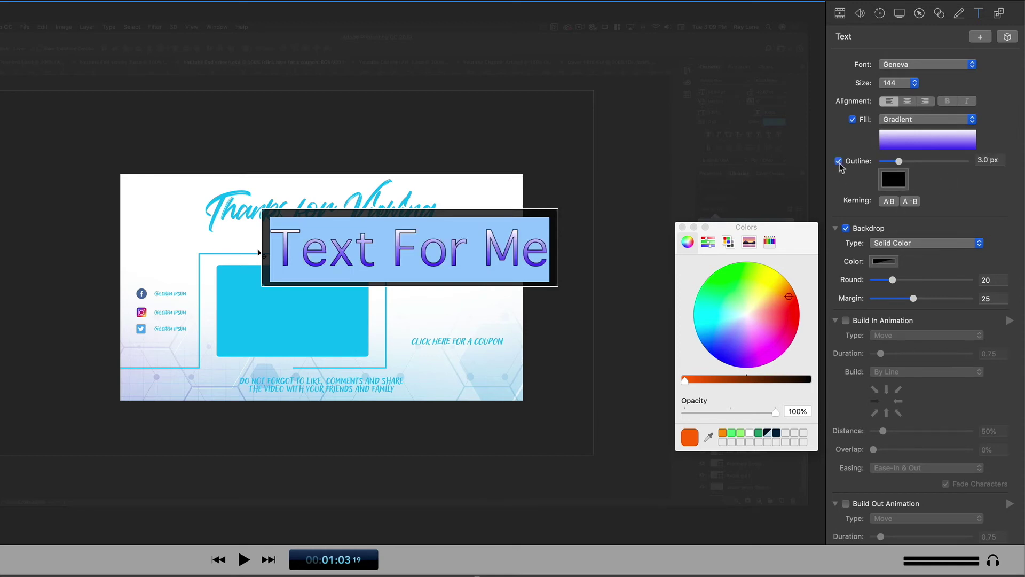
{"action": "left_click", "coordinate": [894, 180]}
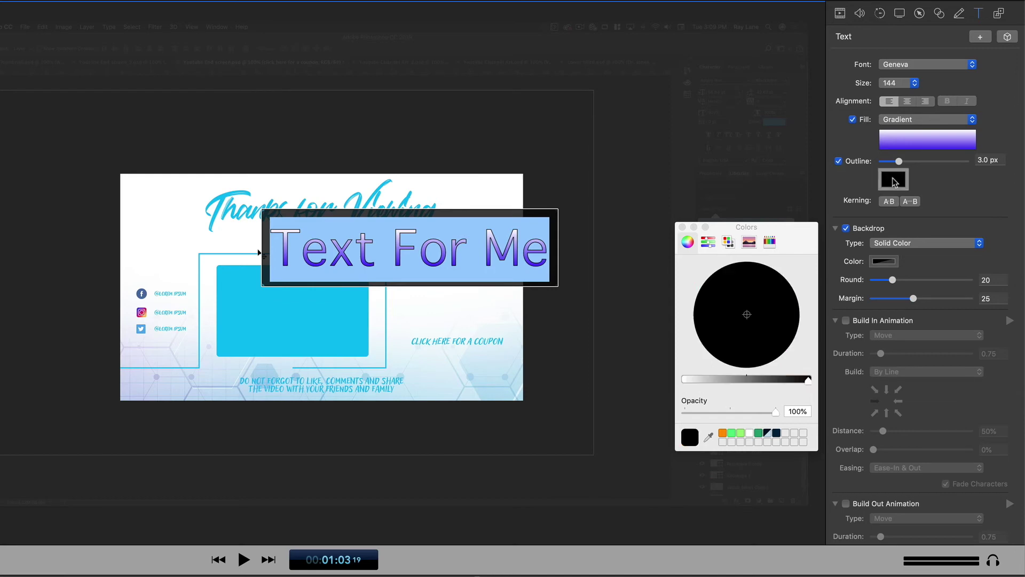
{"action": "left_click_drag", "start_coordinate": [764, 310], "coordinate": [745, 340]}
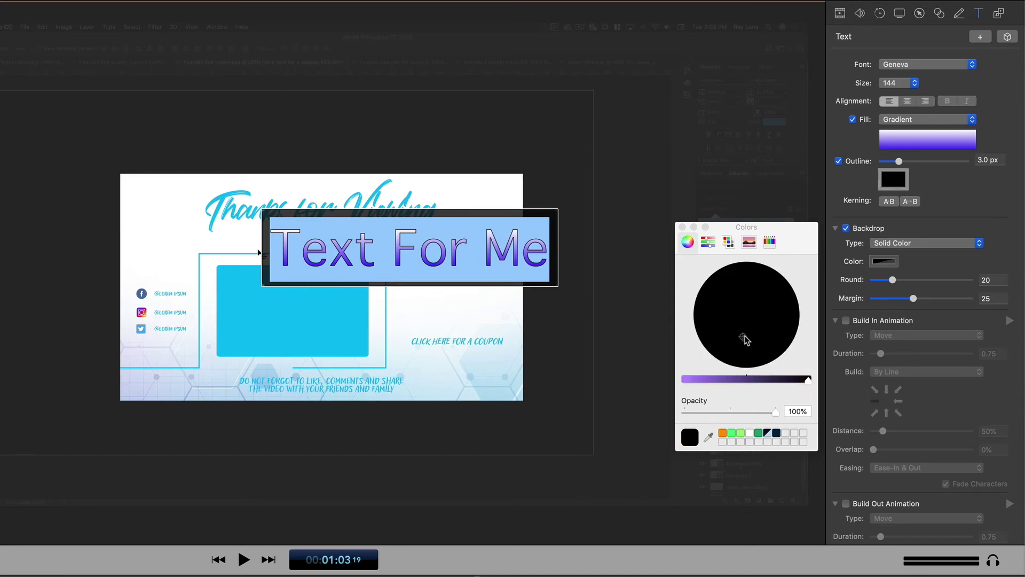
{"action": "left_click_drag", "start_coordinate": [717, 381], "coordinate": [725, 381]}
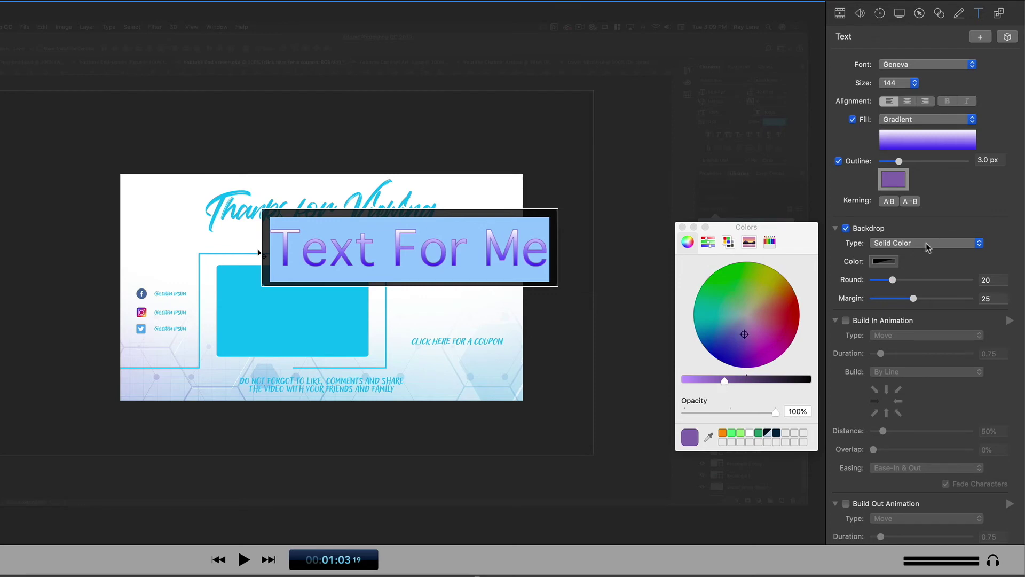
Finish editing the text and toggle its backdrop off and back on to compare the two looks
{"action": "left_click", "coordinate": [846, 228]}
{"action": "left_click", "coordinate": [846, 228]}
{"action": "key", "text": "Escape"}
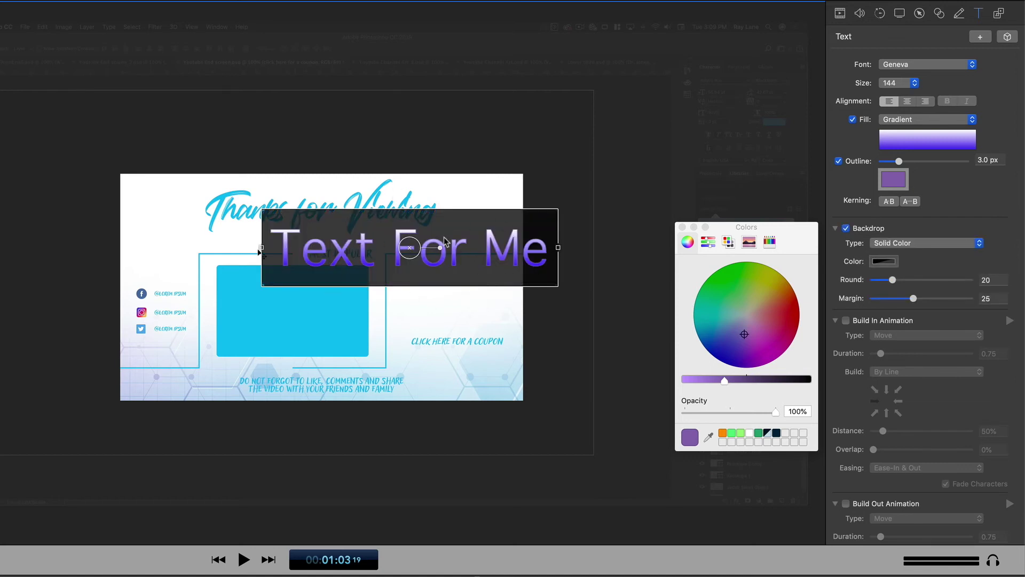
{"action": "left_click", "coordinate": [846, 228]}
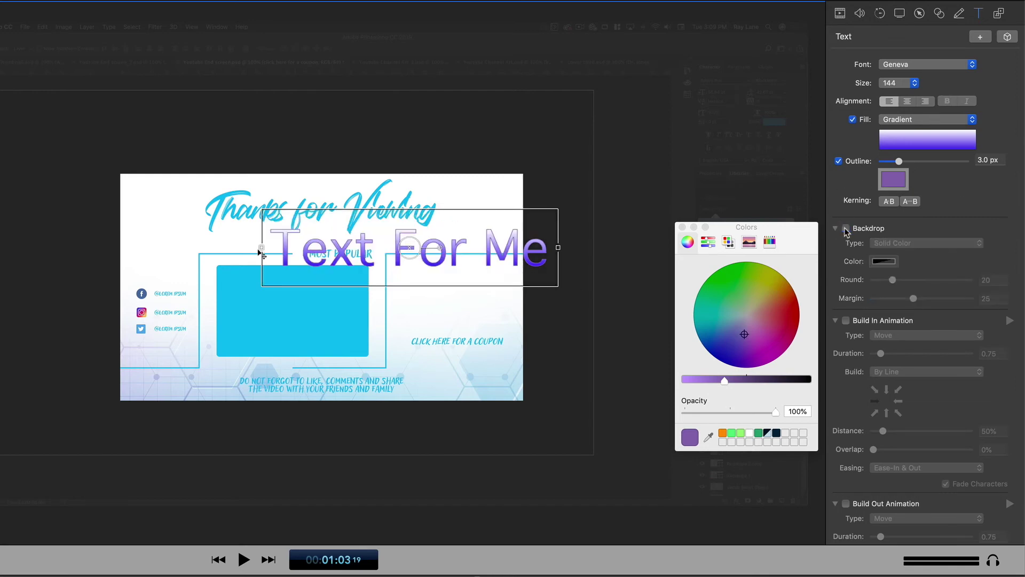
{"action": "left_click", "coordinate": [846, 228]}
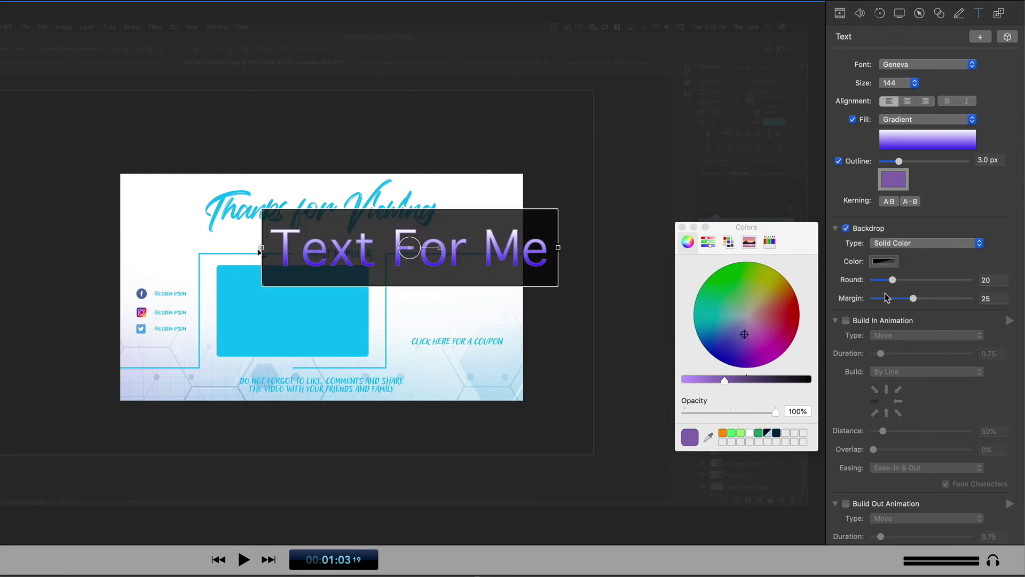
Increase the text backdrop's corner rounding to about 62 and its margin to about 26
{"action": "left_click_drag", "start_coordinate": [892, 282], "coordinate": [933, 281]}
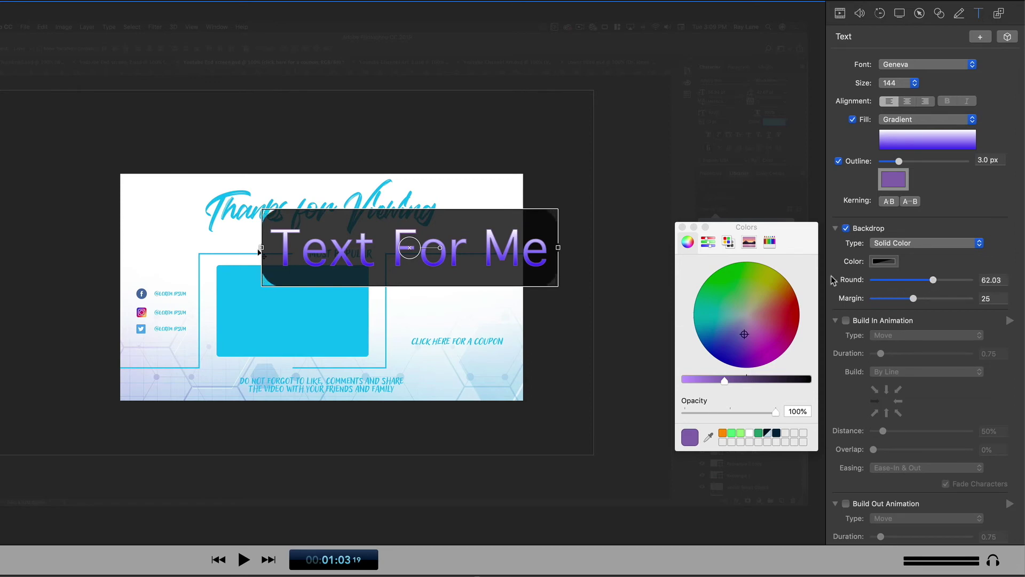
{"action": "left_click_drag", "start_coordinate": [492, 324], "coordinate": [490, 323]}
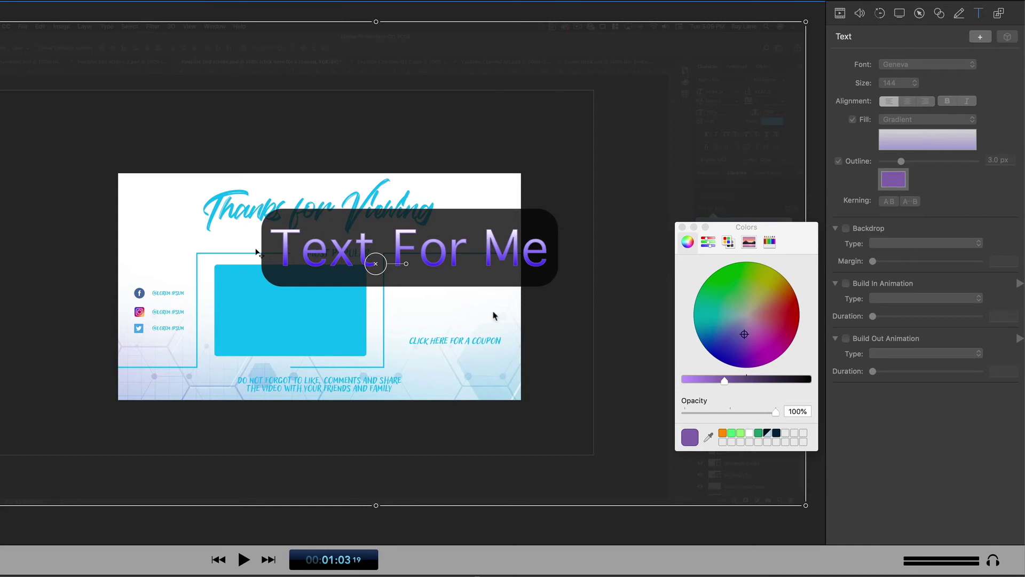
{"action": "left_click", "coordinate": [534, 267]}
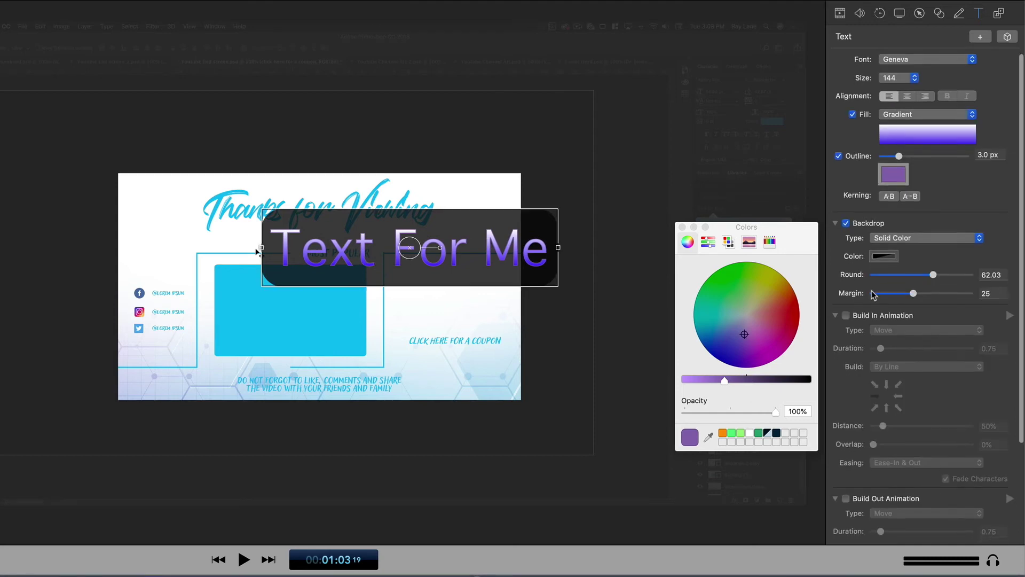
{"action": "mouse_move", "coordinate": [910, 297]}
{"action": "left_mouse_down"}
{"action": "mouse_move", "coordinate": [897, 293]}
{"action": "mouse_move", "coordinate": [986, 290]}
{"action": "mouse_move", "coordinate": [876, 297]}
{"action": "mouse_move", "coordinate": [916, 294]}
{"action": "left_mouse_up"}
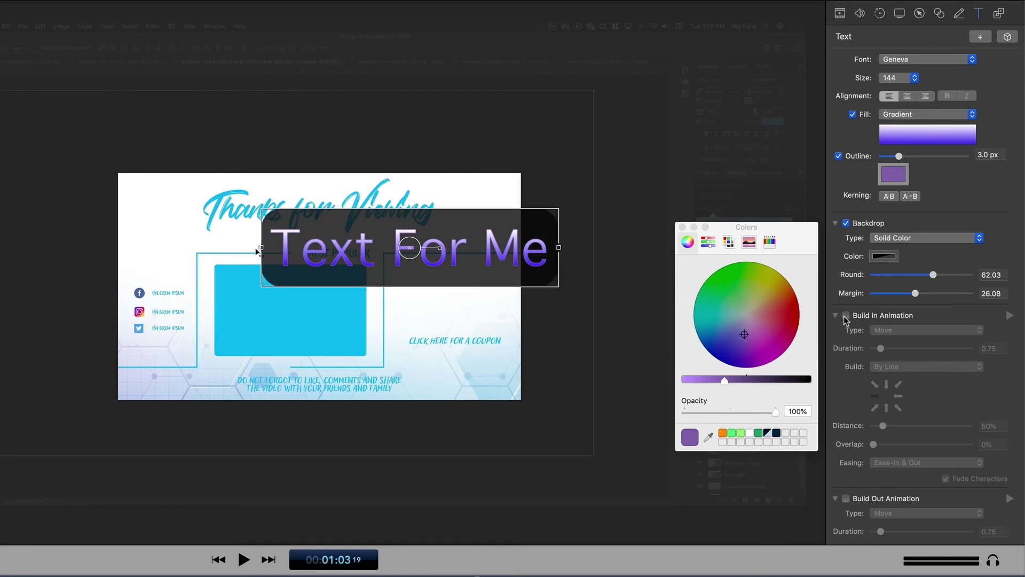
Enable the text's build-in animation with the Move type, set its direction to the diagonal from the upper right, and preview it
{"action": "left_click", "coordinate": [844, 316]}
{"action": "scroll", "coordinate": [859, 457], "scroll_direction": "down", "scroll_amount": 3}
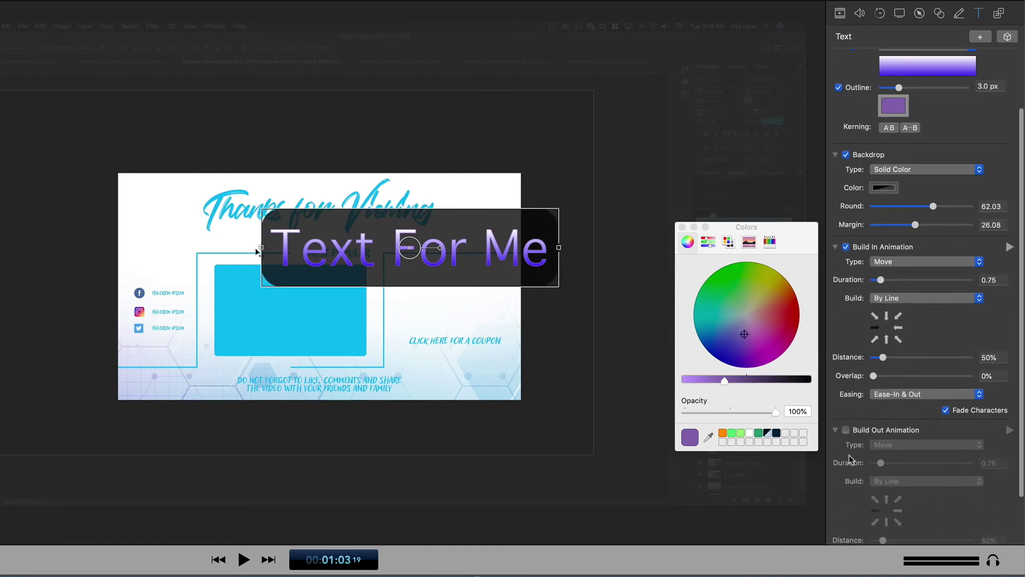
{"action": "scroll", "coordinate": [865, 381], "scroll_direction": "up", "scroll_amount": 3}
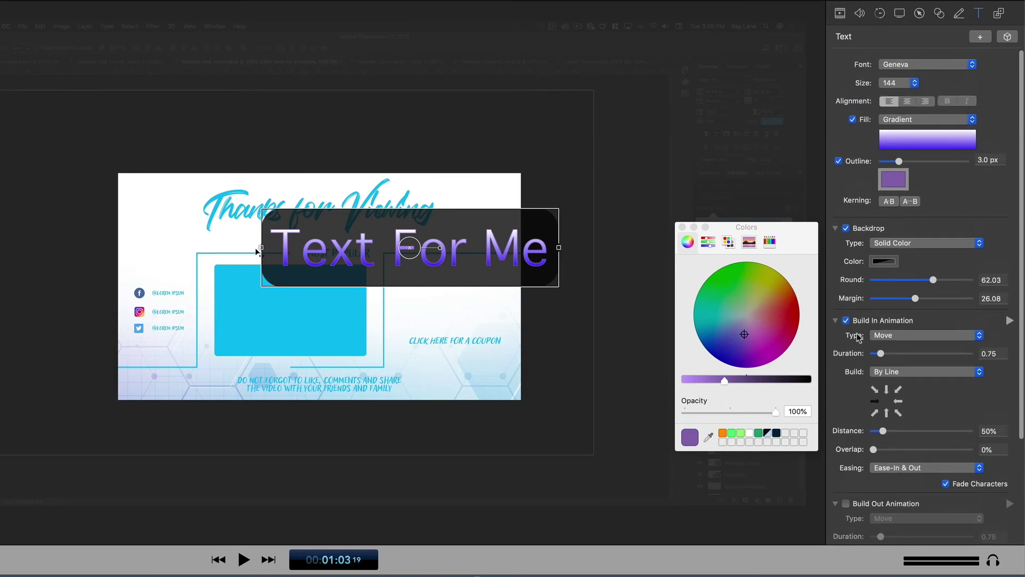
{"action": "left_click", "coordinate": [902, 335]}
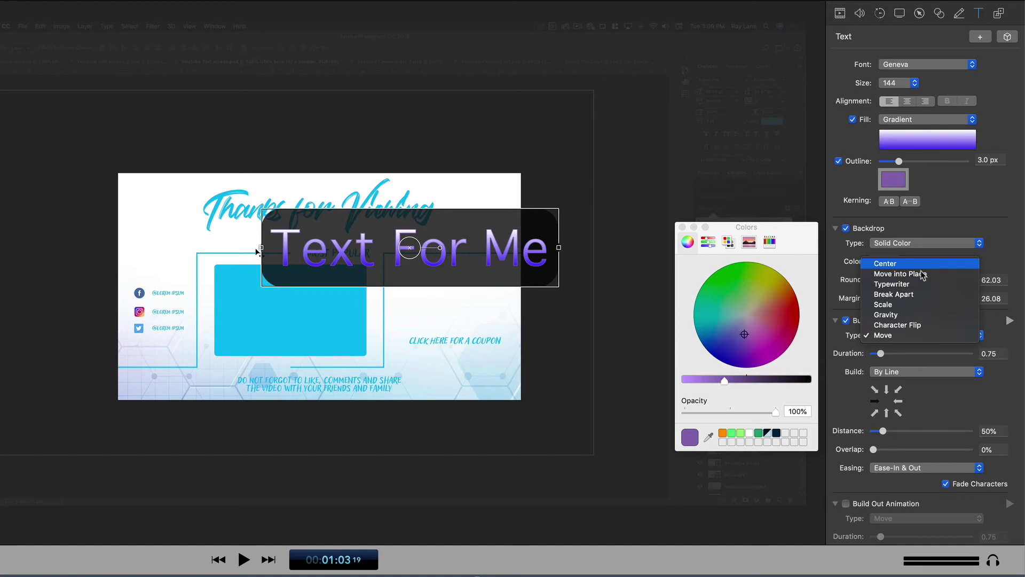
{"action": "left_click", "coordinate": [910, 337]}
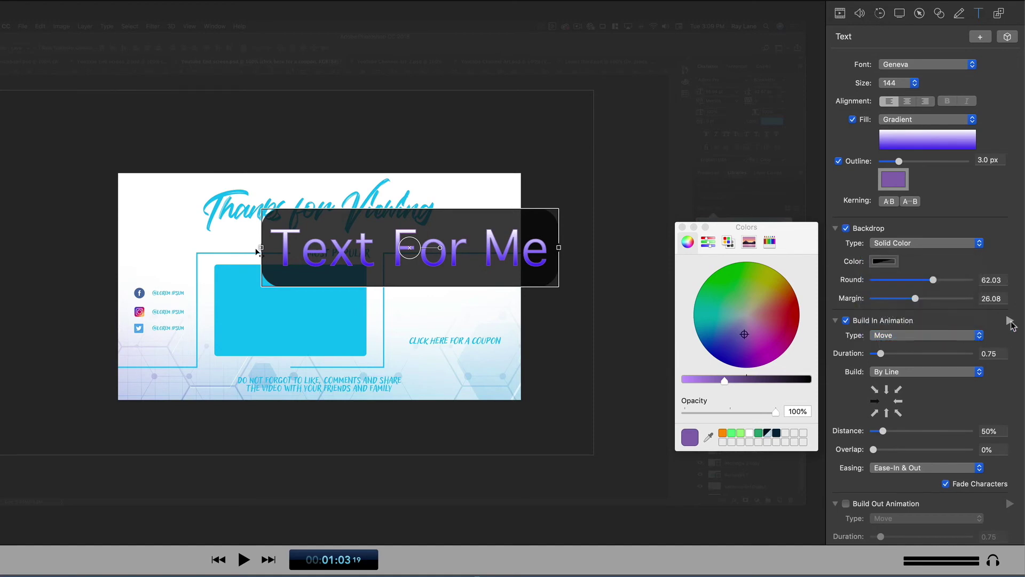
{"action": "left_click", "coordinate": [1009, 321]}
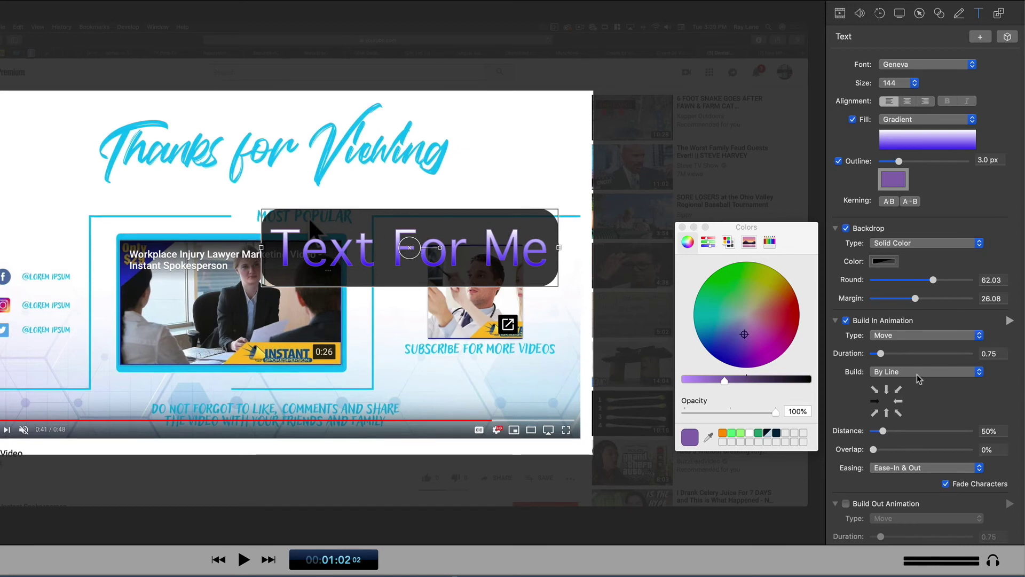
{"action": "left_click", "coordinate": [899, 401]}
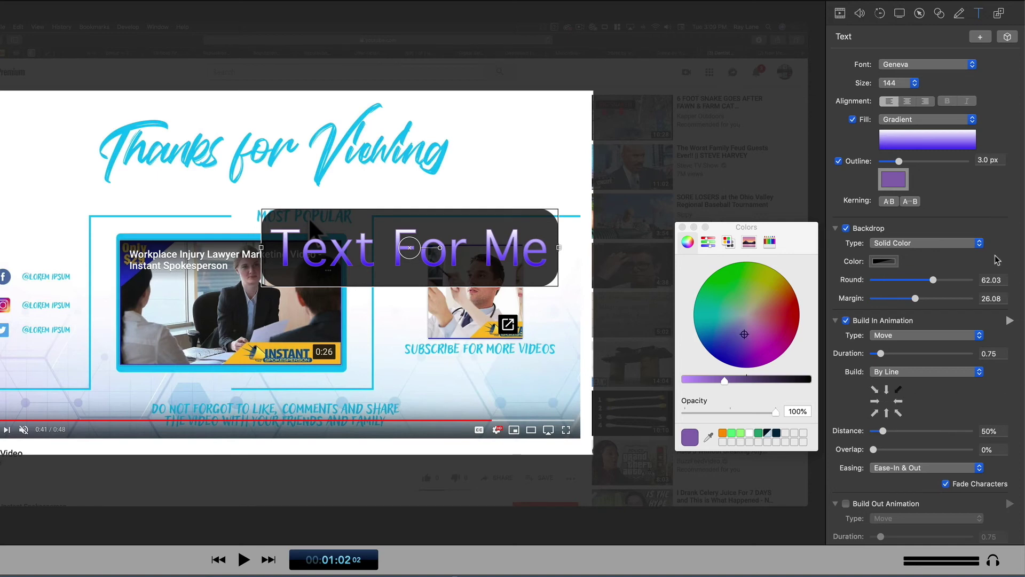
{"action": "left_click", "coordinate": [1009, 321]}
Set the Move build-in animation's distance to 71%, overlap to 10% and easing to Spring, and preview it
{"action": "scroll", "coordinate": [857, 409], "scroll_direction": "down", "scroll_amount": 3}
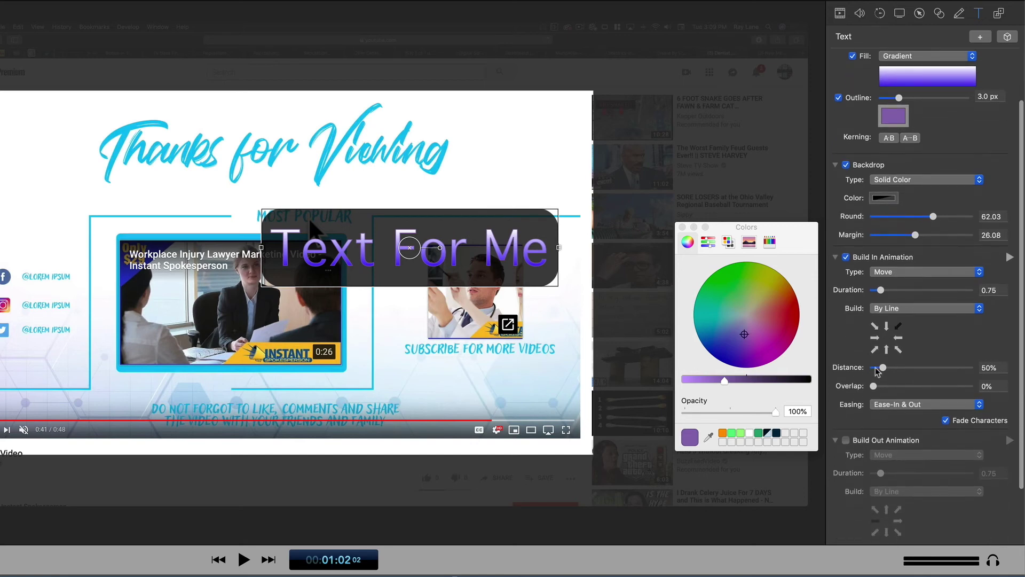
{"action": "mouse_move", "coordinate": [882, 368]}
{"action": "left_mouse_down"}
{"action": "mouse_move", "coordinate": [930, 370]}
{"action": "mouse_move", "coordinate": [887, 370]}
{"action": "mouse_move", "coordinate": [883, 387]}
{"action": "left_mouse_up"}
{"action": "left_click", "coordinate": [899, 404]}
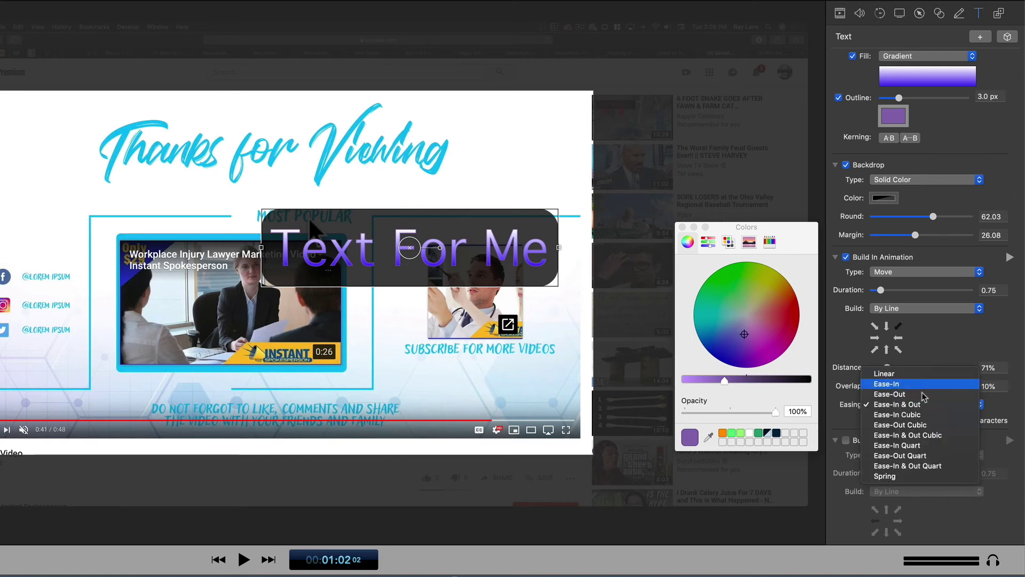
{"action": "left_click", "coordinate": [890, 477]}
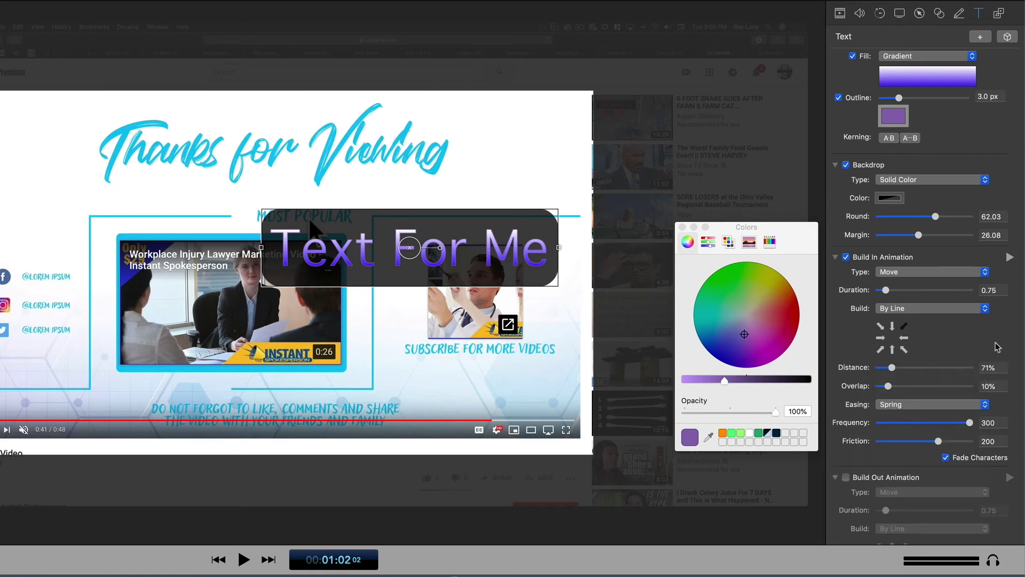
{"action": "left_click", "coordinate": [1010, 257]}
Try the Character Flip and Gravity types for the text's build-in animation
{"action": "scroll", "coordinate": [872, 319], "scroll_direction": "up", "scroll_amount": 3}
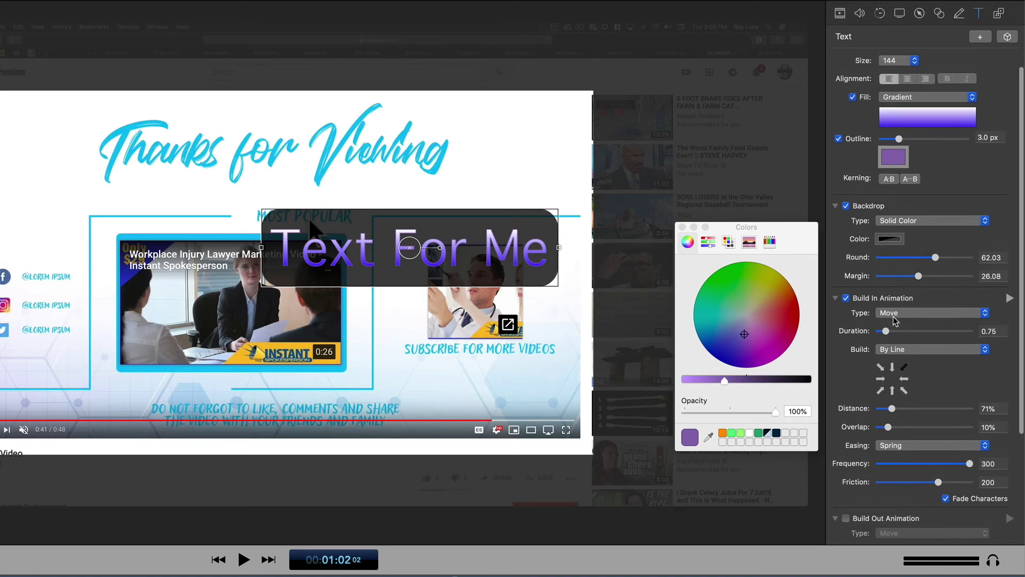
{"action": "left_click", "coordinate": [893, 317]}
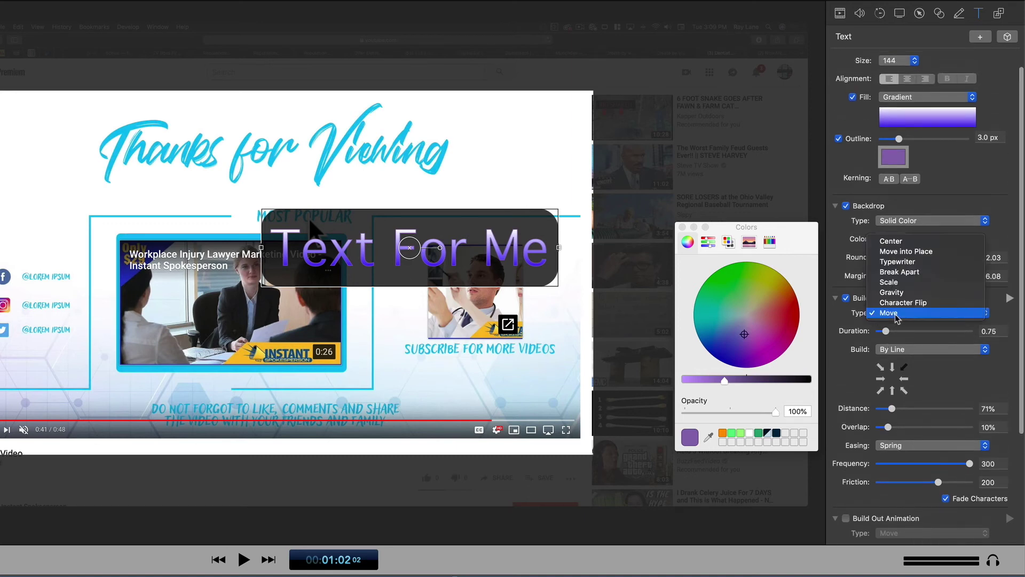
{"action": "left_click", "coordinate": [939, 302]}
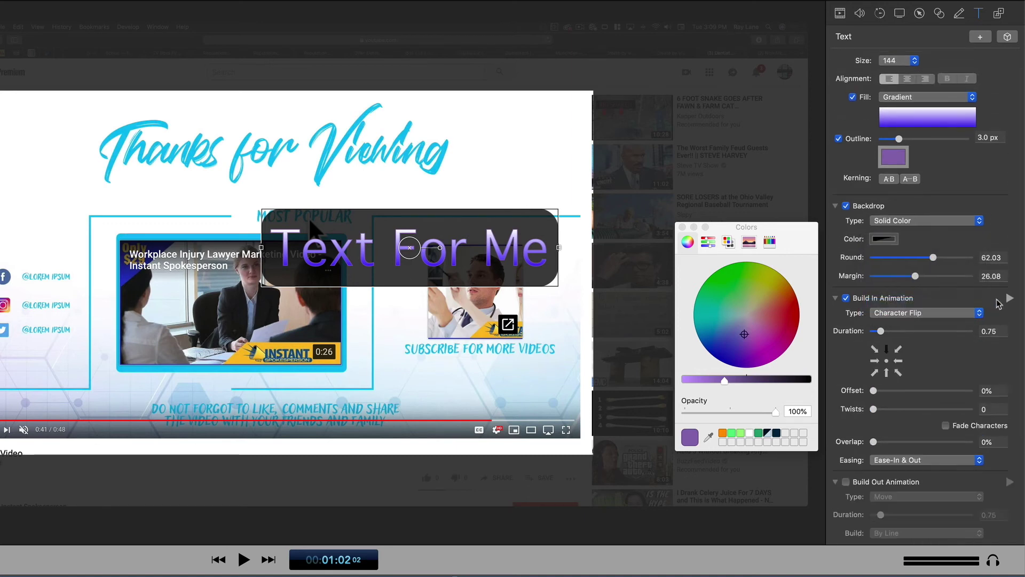
{"action": "left_click", "coordinate": [930, 318]}
{"action": "left_click", "coordinate": [934, 302]}
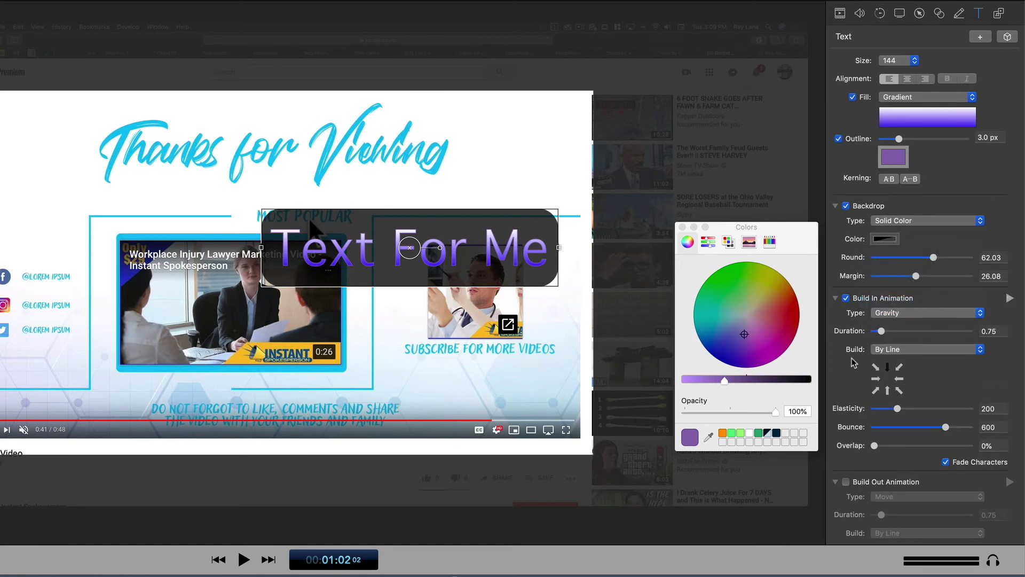
Set the build-in animation type to Break Apart with a duration of about 4.31, and preview it
{"action": "left_click", "coordinate": [898, 310]}
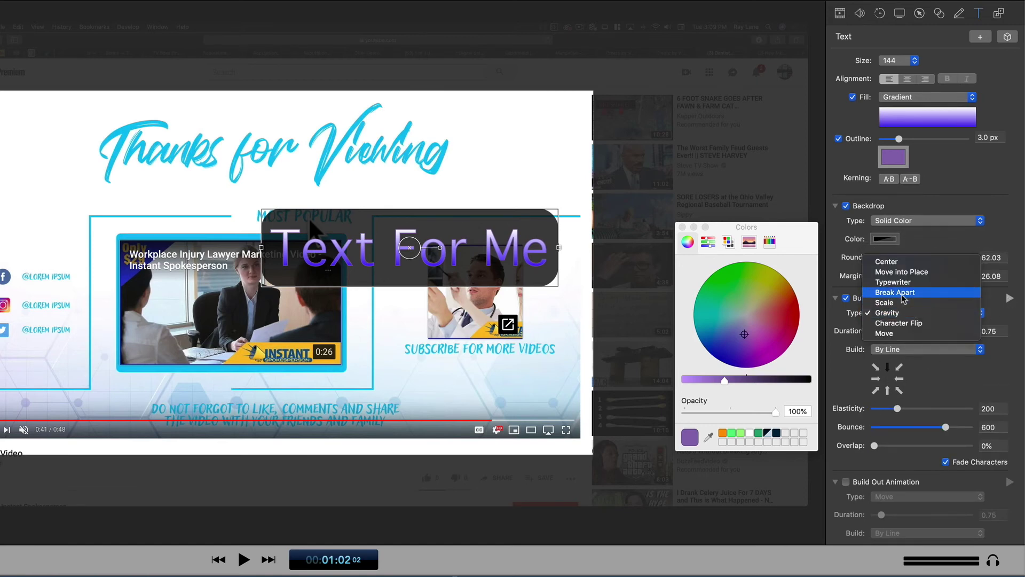
{"action": "left_click", "coordinate": [921, 291]}
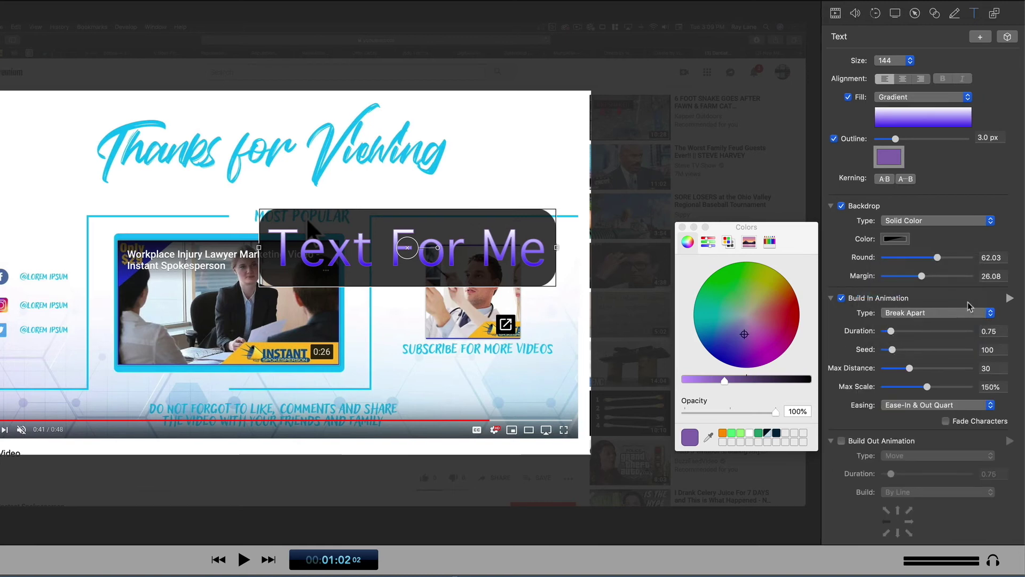
{"action": "left_click", "coordinate": [1010, 298]}
{"action": "left_click_drag", "start_coordinate": [891, 331], "coordinate": [922, 333]}
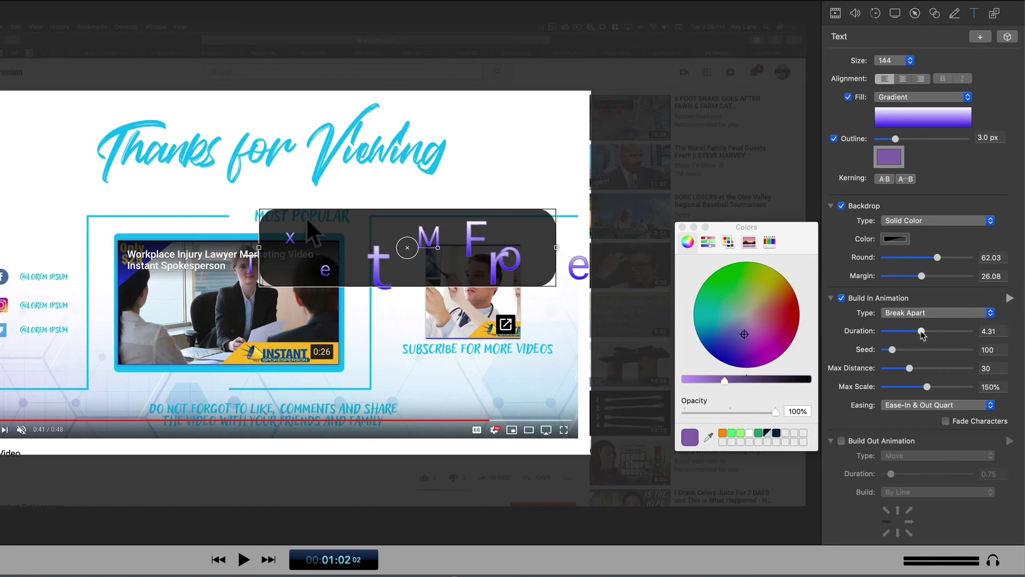
{"action": "left_click", "coordinate": [1010, 298]}
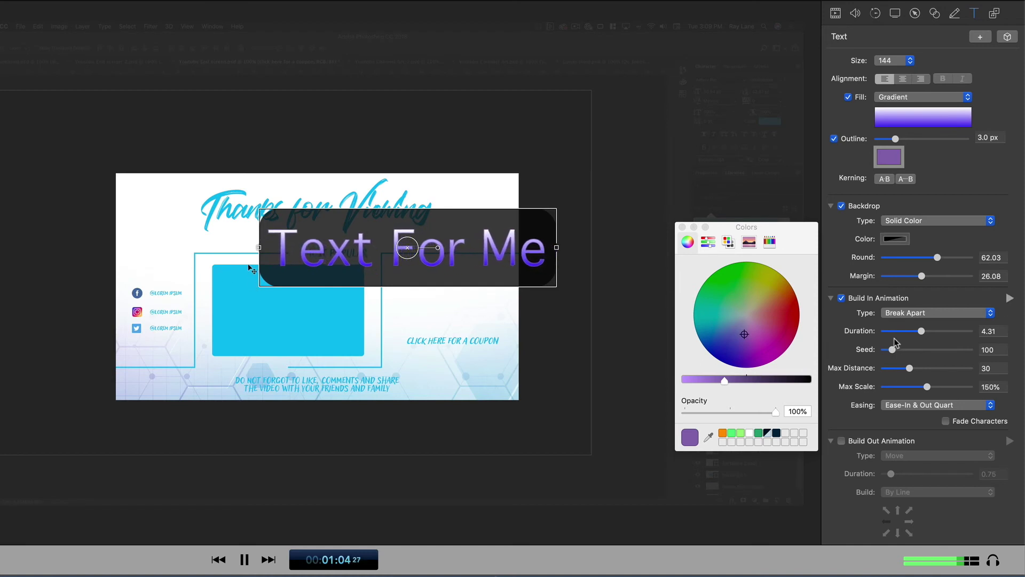
Disable the text's build-in animation and enable its build-out animation
{"action": "left_click", "coordinate": [842, 299]}
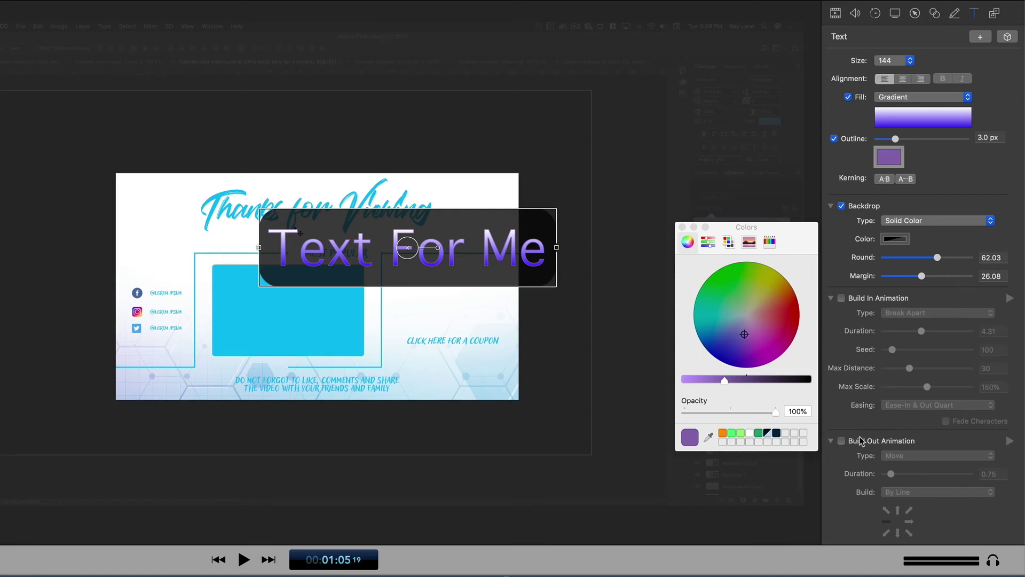
{"action": "left_click", "coordinate": [842, 441]}
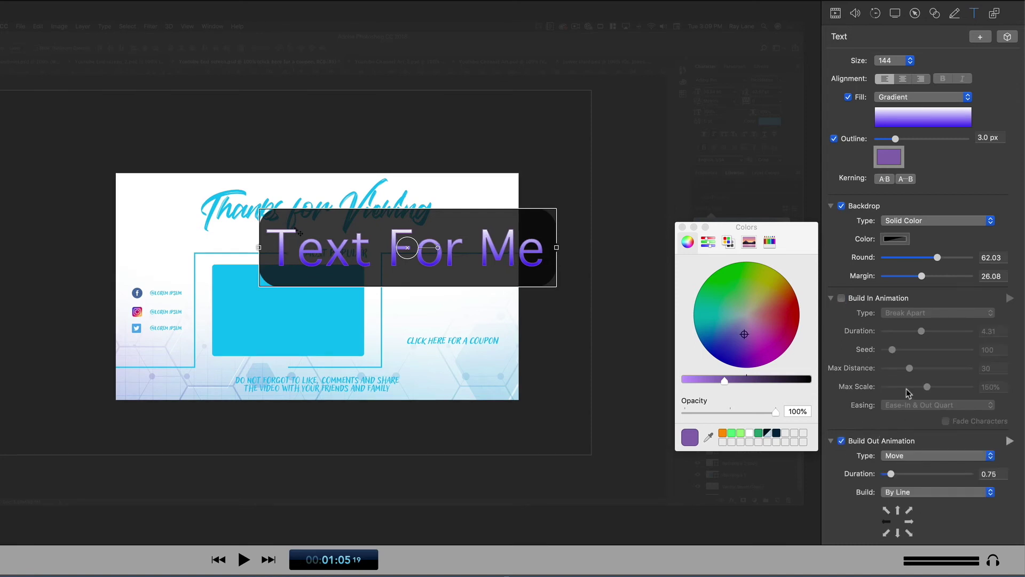
Examine the media library's document media, the iTunes and Photos media, the Global Library and the stock media collection
{"action": "left_click", "coordinate": [994, 13]}
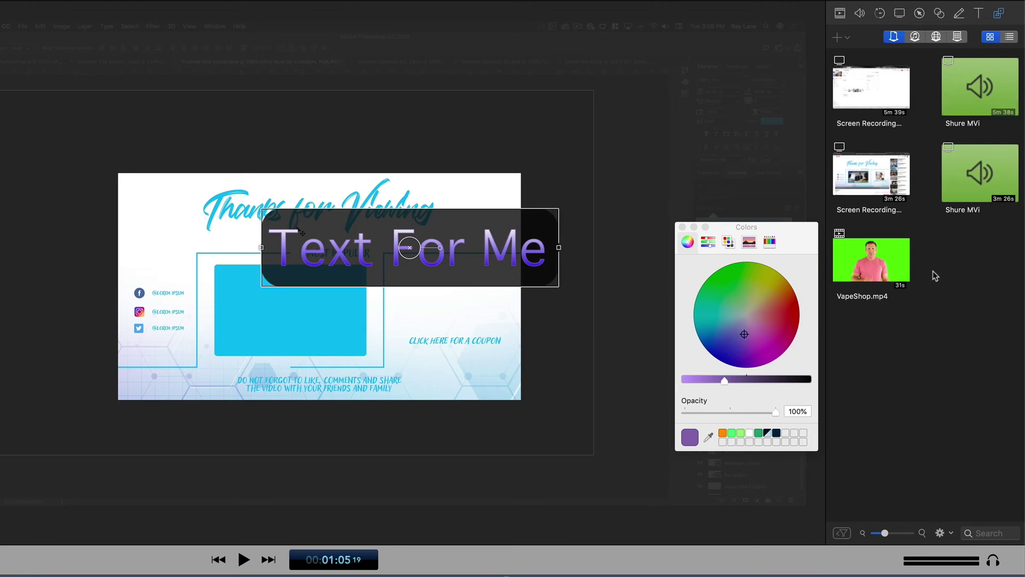
{"action": "left_click", "coordinate": [915, 35]}
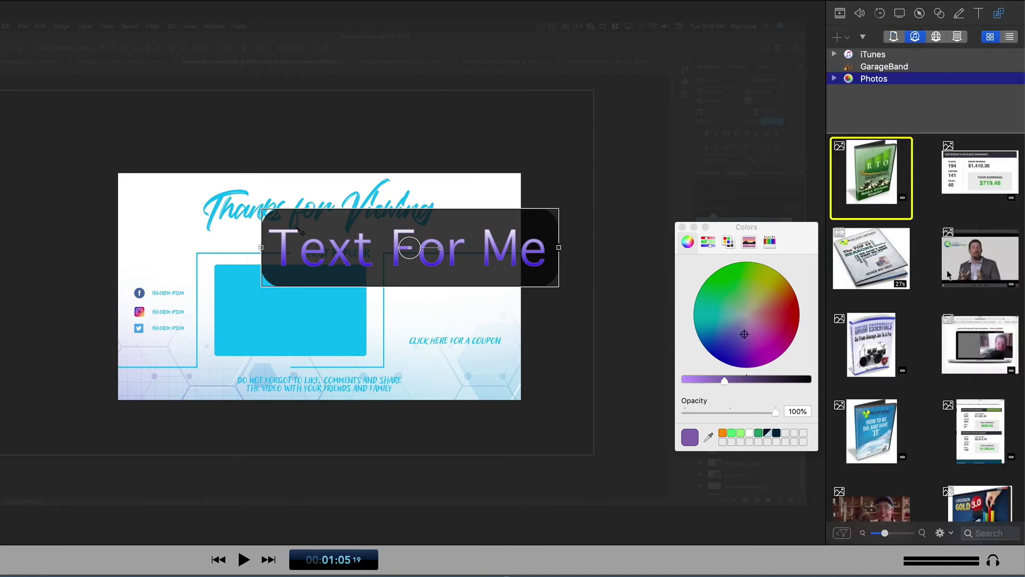
{"action": "left_click", "coordinate": [936, 36]}
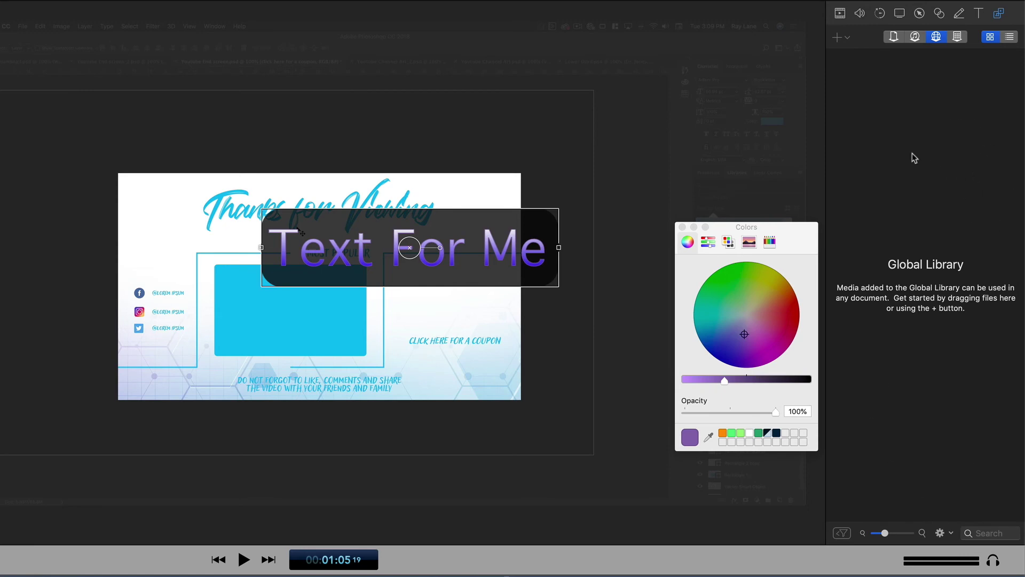
{"action": "left_click", "coordinate": [957, 37]}
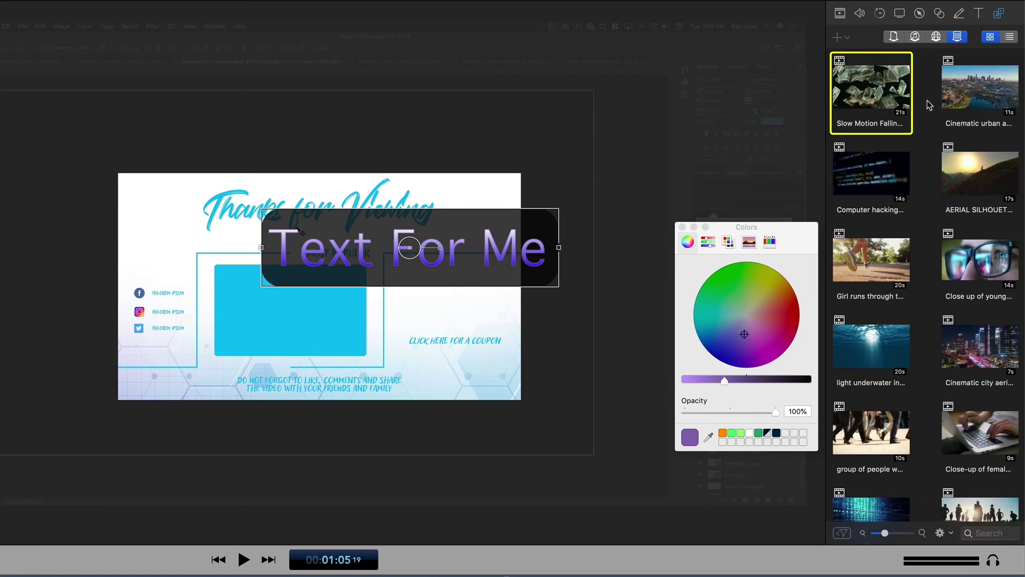
{"action": "scroll", "coordinate": [876, 260], "scroll_direction": "down", "scroll_amount": 15}
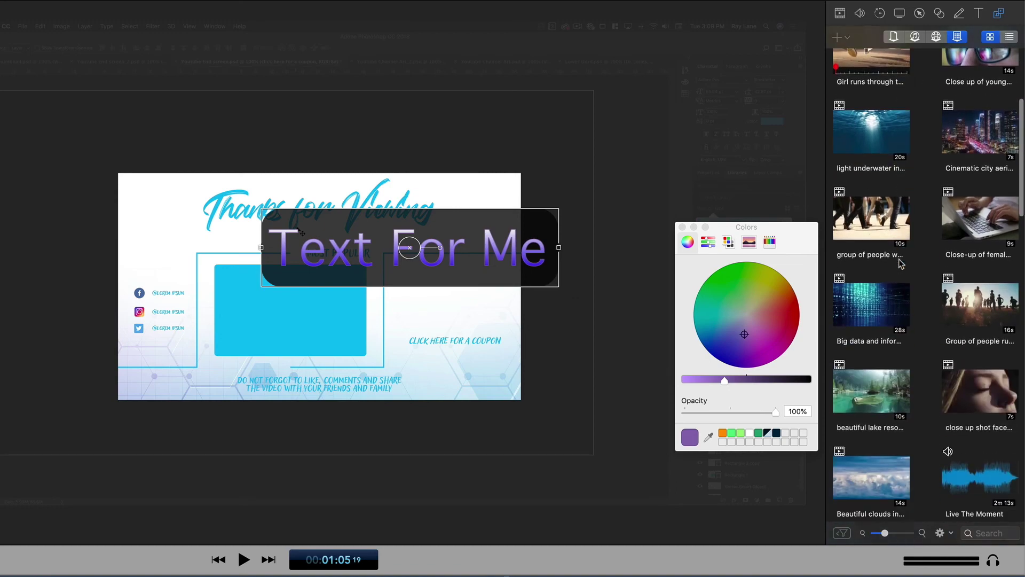
{"action": "scroll", "coordinate": [901, 263], "scroll_direction": "down", "scroll_amount": 15}
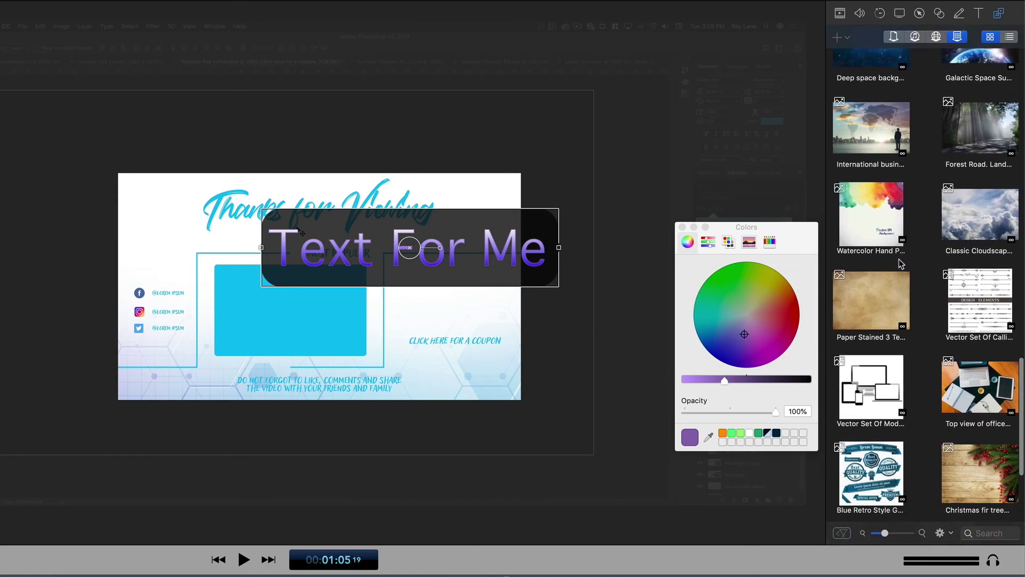
{"action": "scroll", "coordinate": [930, 334], "scroll_direction": "up", "scroll_amount": 20}
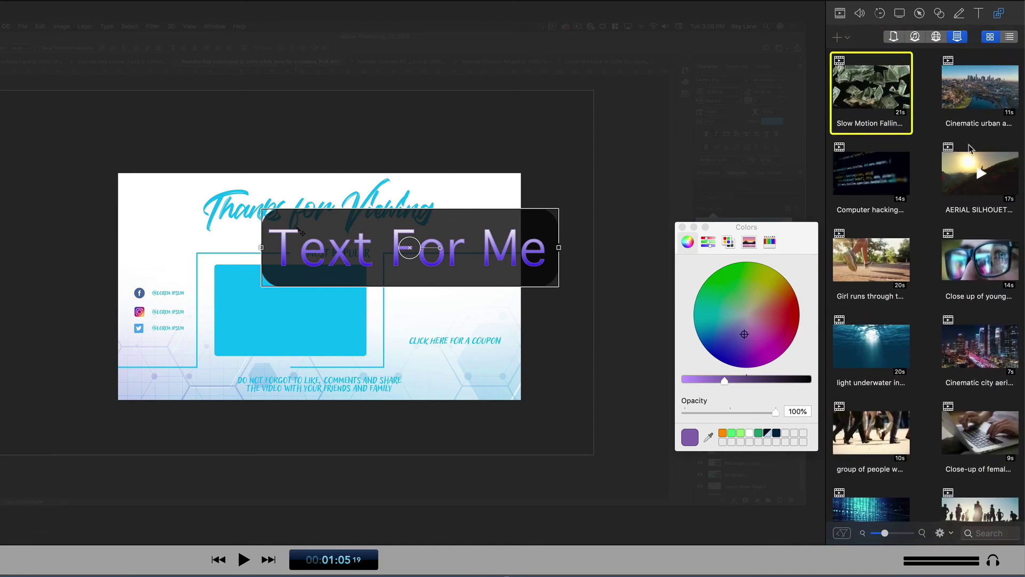
{"action": "mouse_move", "coordinate": [947, 105]}
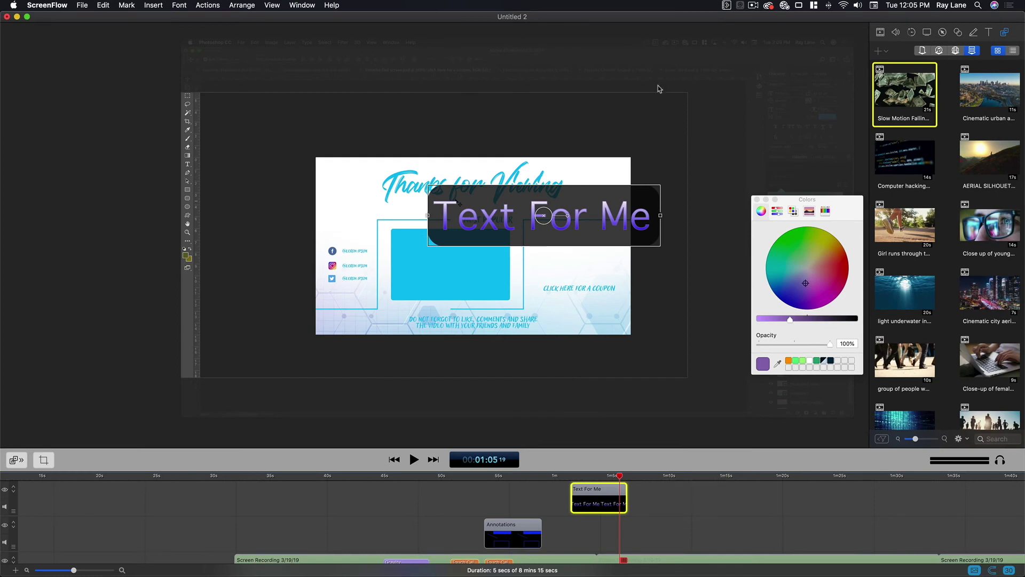
Open the setup for a new recording and review the desktop sources available for capture
{"action": "left_click", "coordinate": [84, 5]}
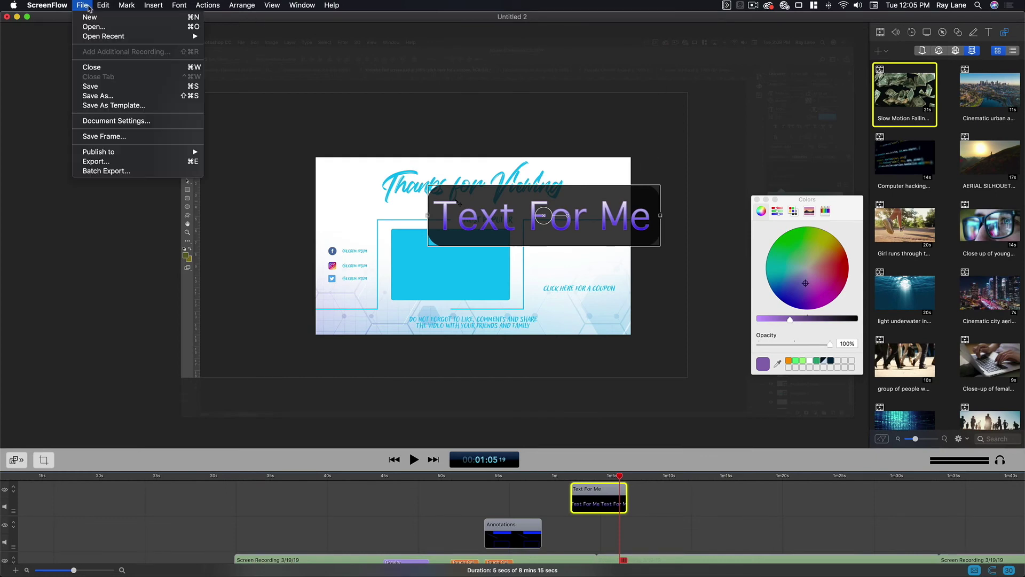
{"action": "left_click", "coordinate": [93, 21]}
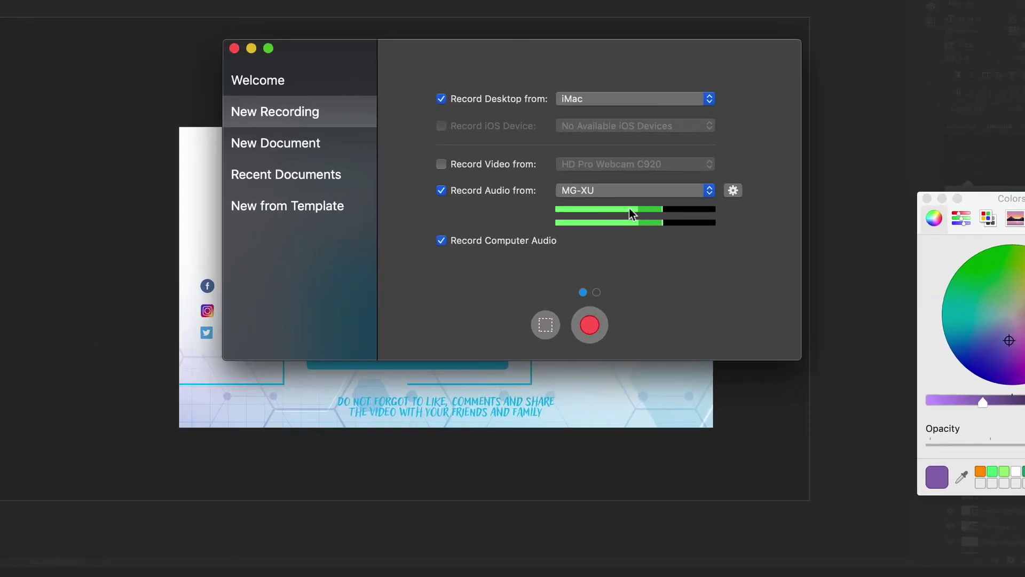
{"action": "left_click", "coordinate": [600, 98]}
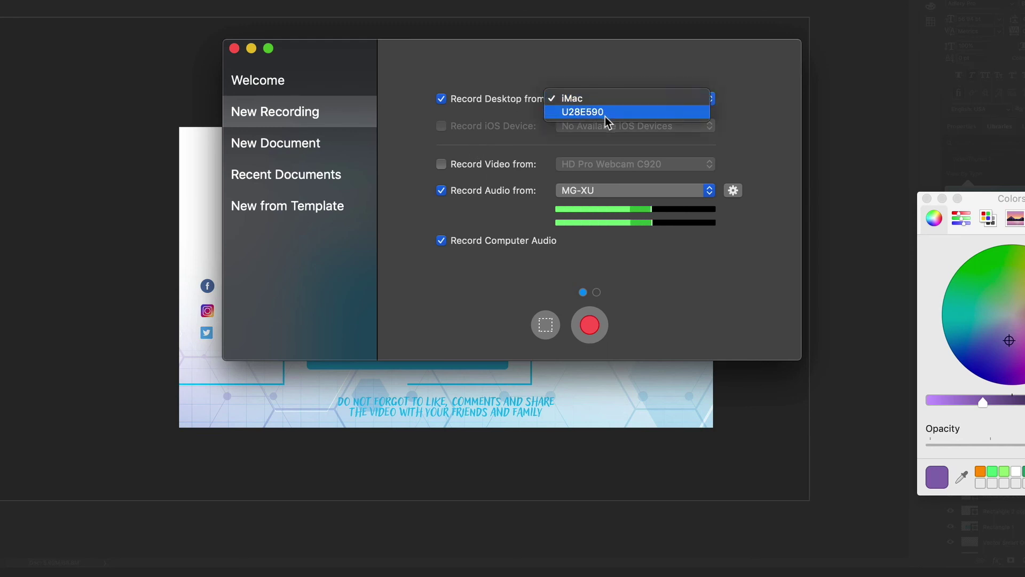
{"action": "left_click", "coordinate": [446, 129]}
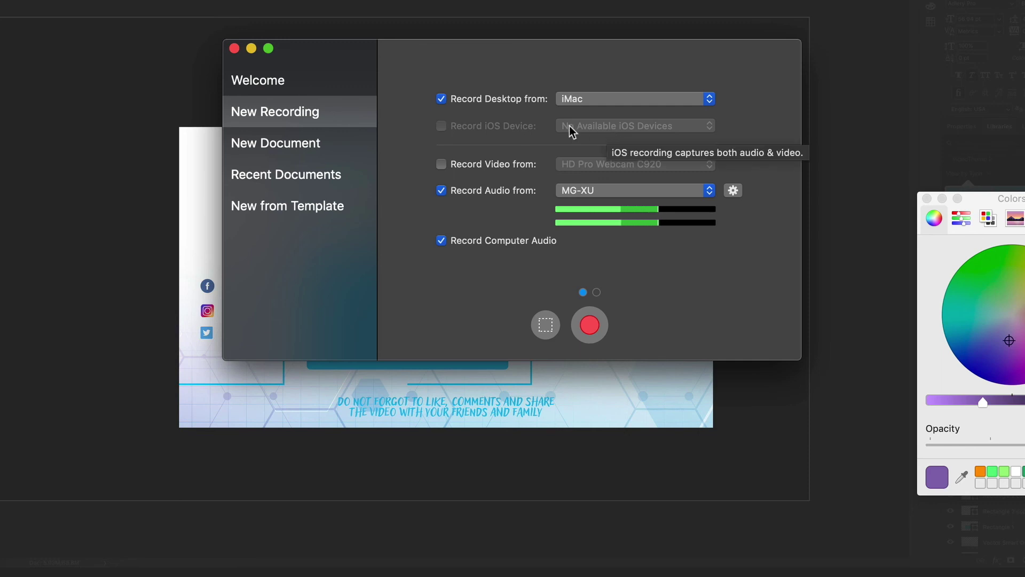
Try HD Pro Webcam C920 #2 and FaceTime HD Camera as the recording's video source, and turn video recording off again
{"action": "left_click", "coordinate": [441, 164]}
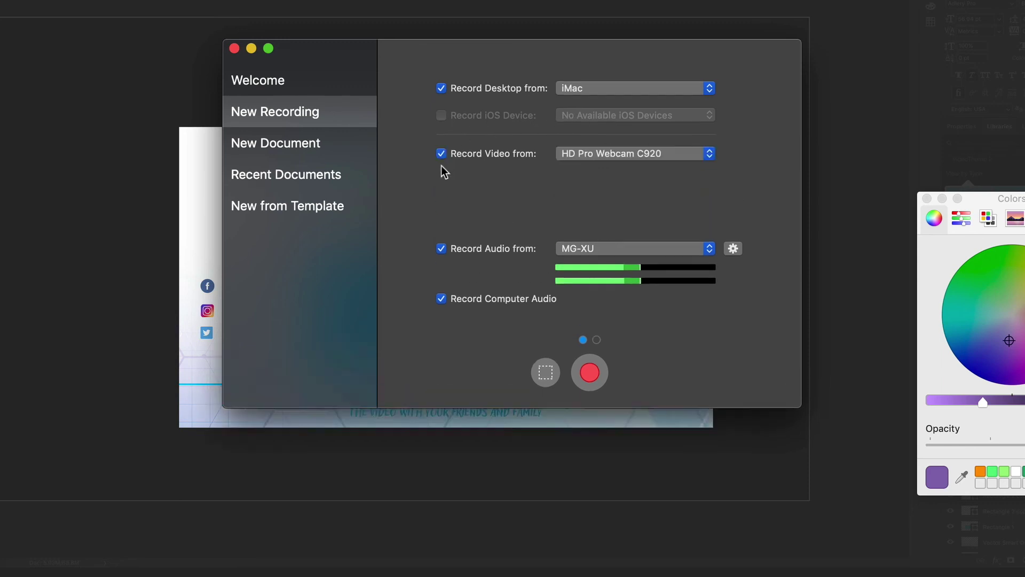
{"action": "left_click", "coordinate": [639, 153]}
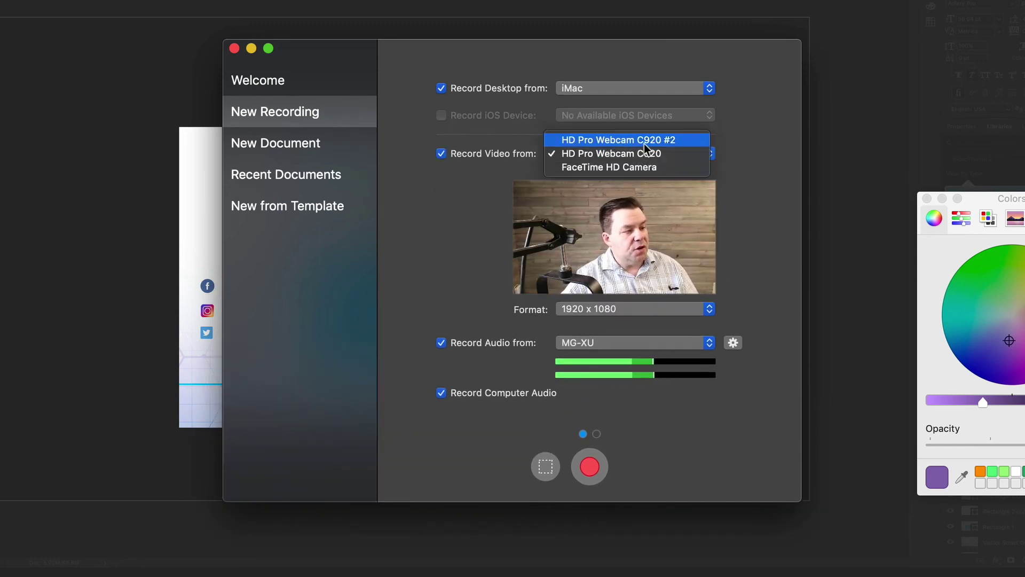
{"action": "left_click", "coordinate": [644, 142]}
{"action": "left_click", "coordinate": [641, 154]}
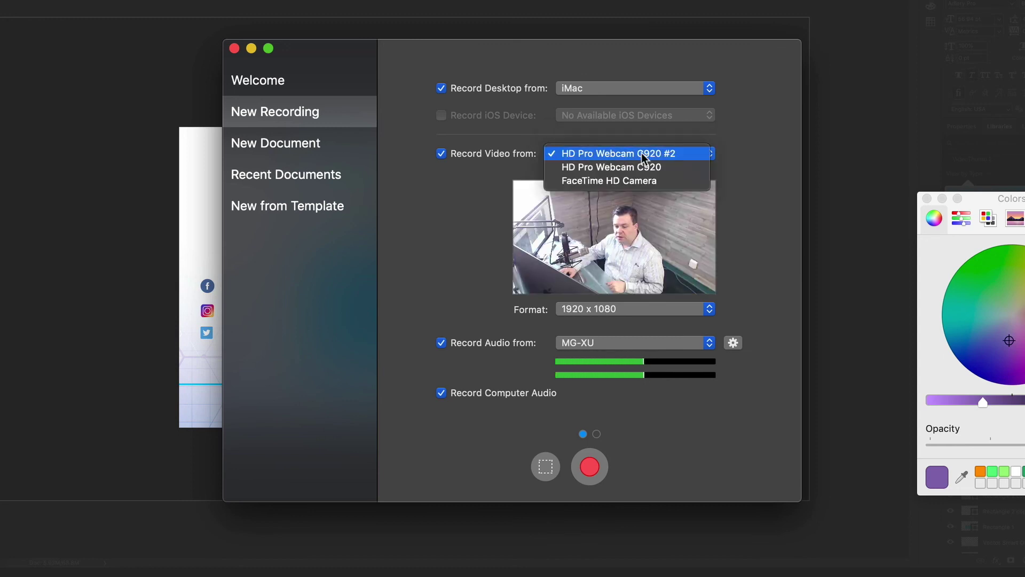
{"action": "left_click", "coordinate": [635, 178]}
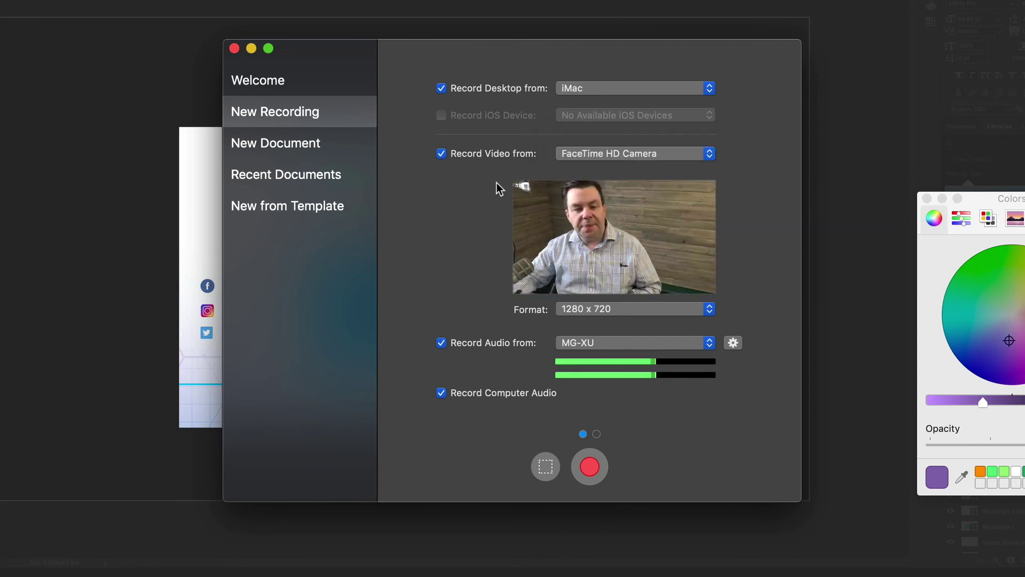
{"action": "left_click", "coordinate": [440, 155]}
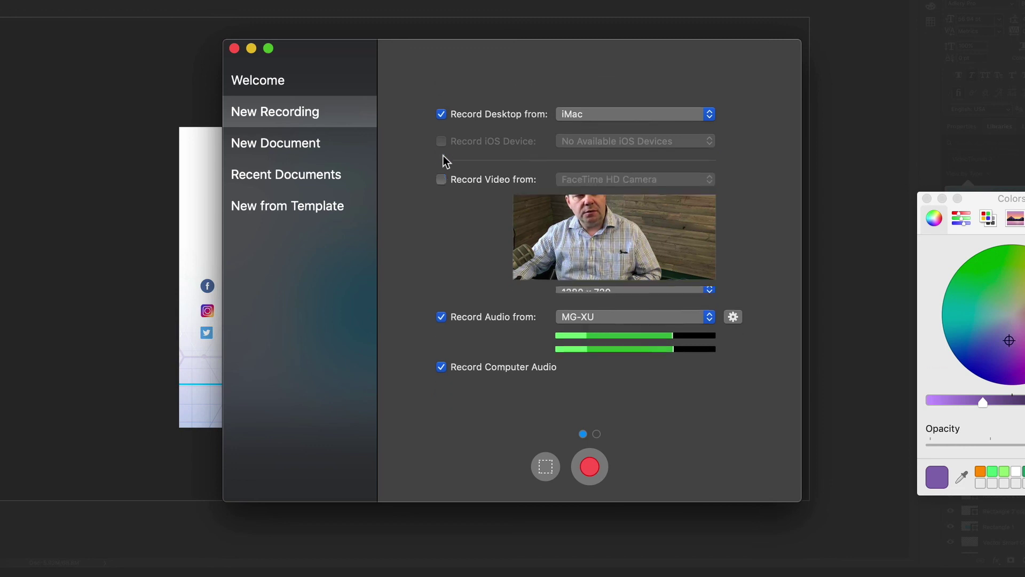
Review the recording's available audio input sources, and switch audio input recording off and back on
{"action": "left_click", "coordinate": [647, 262]}
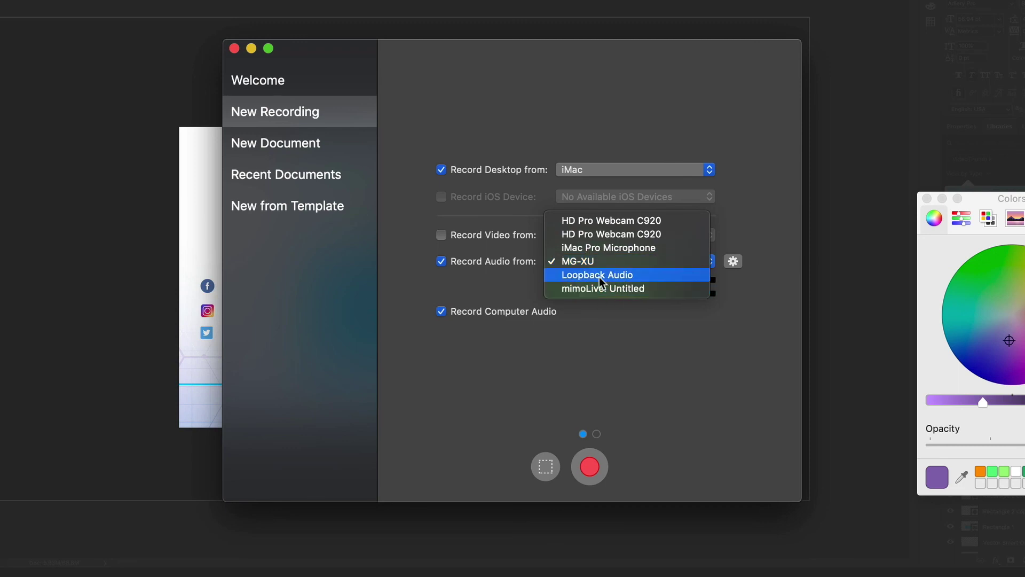
{"action": "left_click", "coordinate": [674, 359]}
{"action": "left_click", "coordinate": [444, 264]}
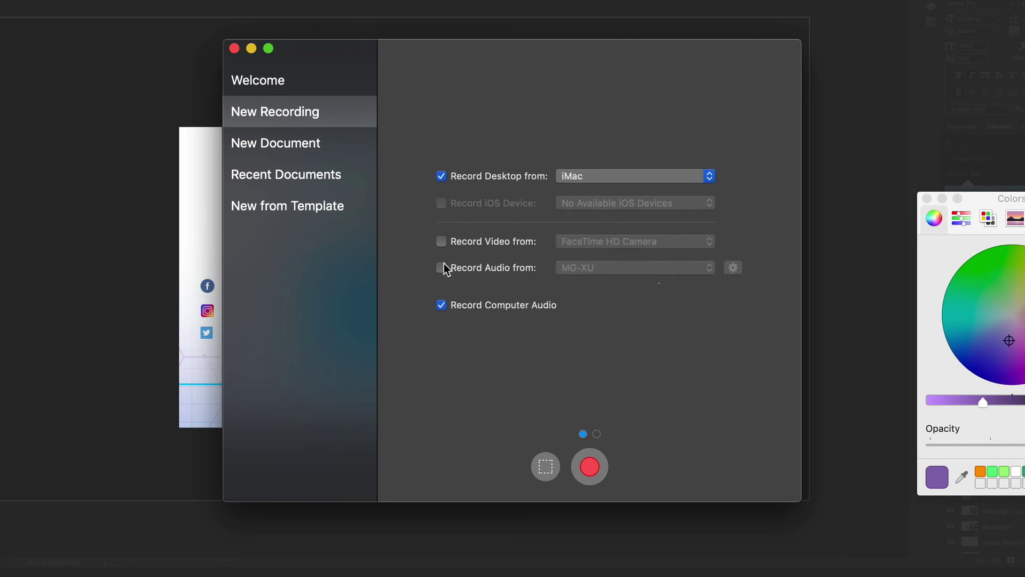
{"action": "left_click", "coordinate": [441, 274]}
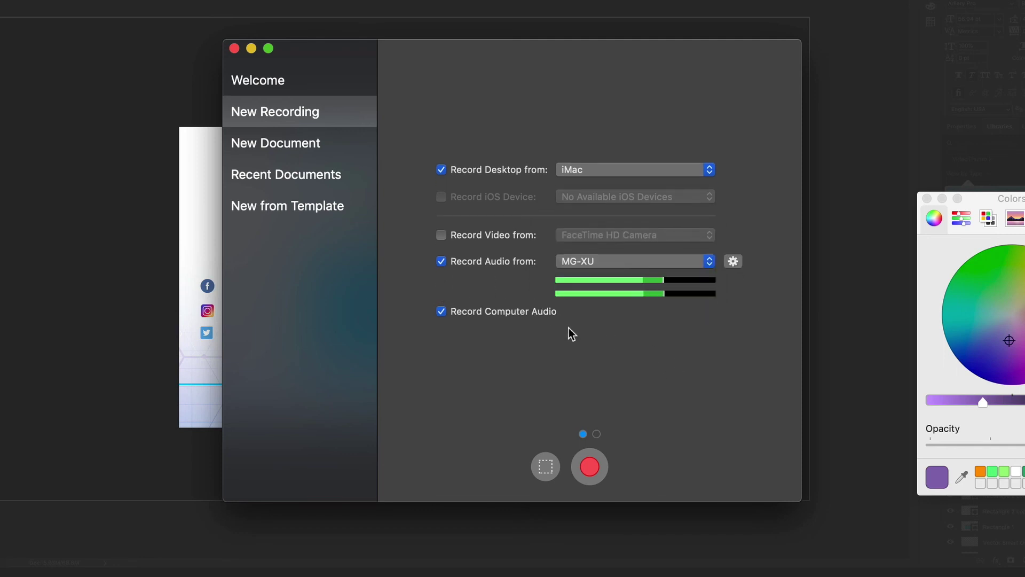